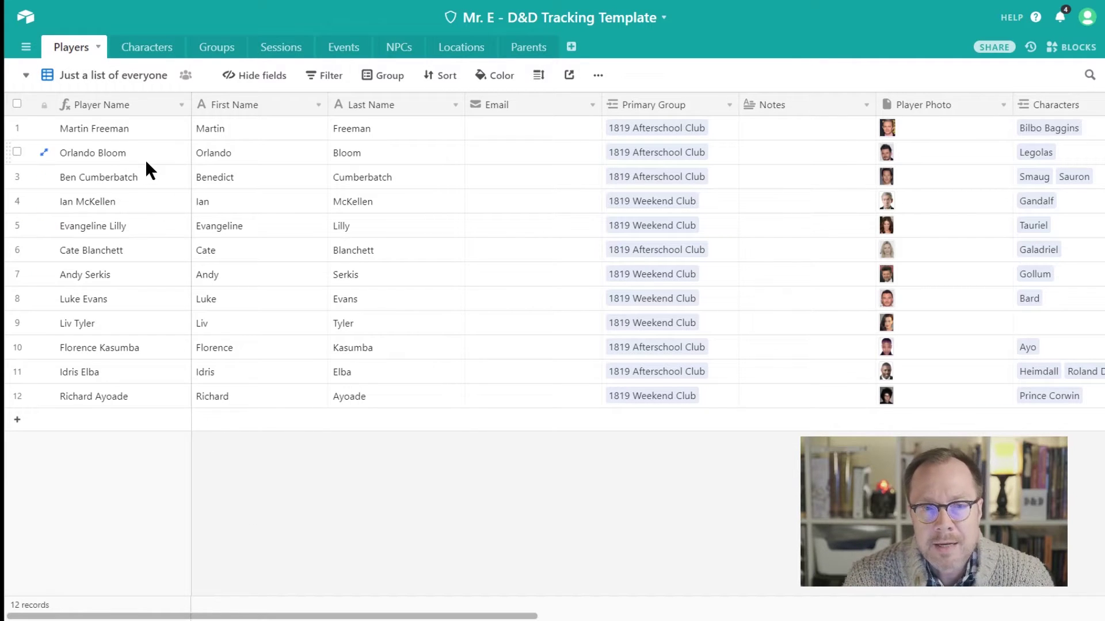
Flip through the Characters, Players and Groups tables, ending back on Players
{"action": "left_click", "coordinate": [134, 55]}
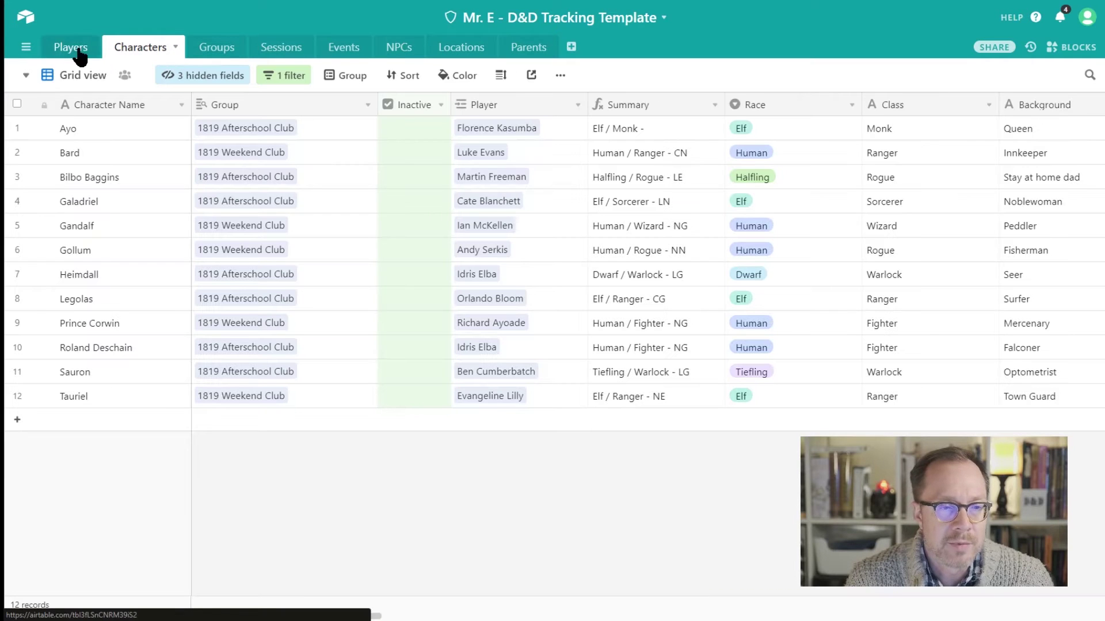
{"action": "left_click", "coordinate": [81, 56]}
{"action": "left_click", "coordinate": [148, 49]}
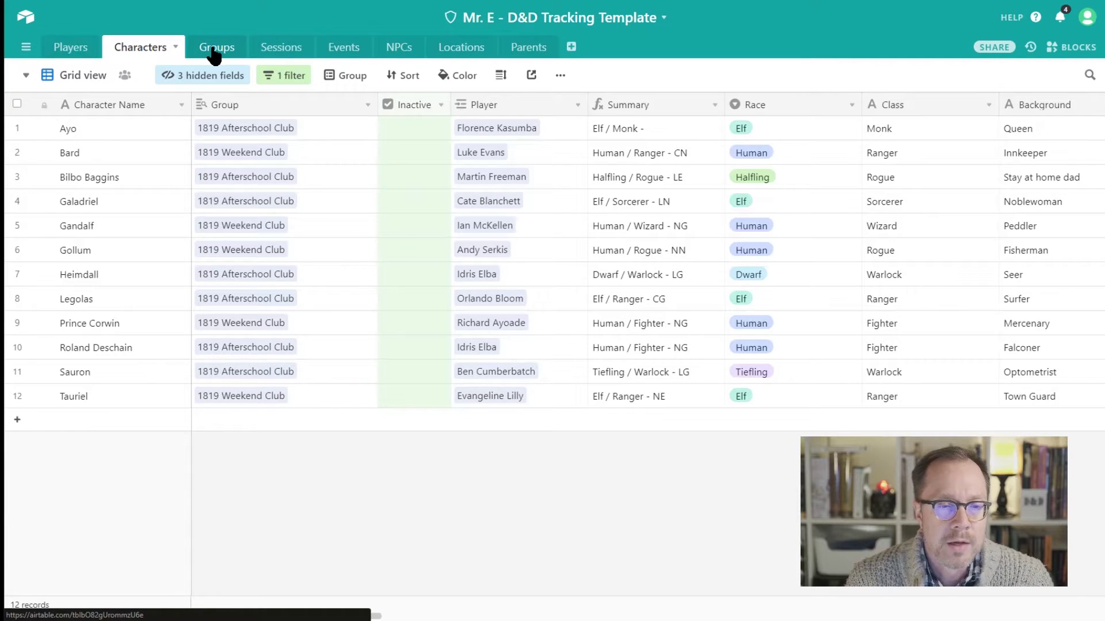
{"action": "left_click", "coordinate": [213, 55]}
{"action": "left_click", "coordinate": [138, 49]}
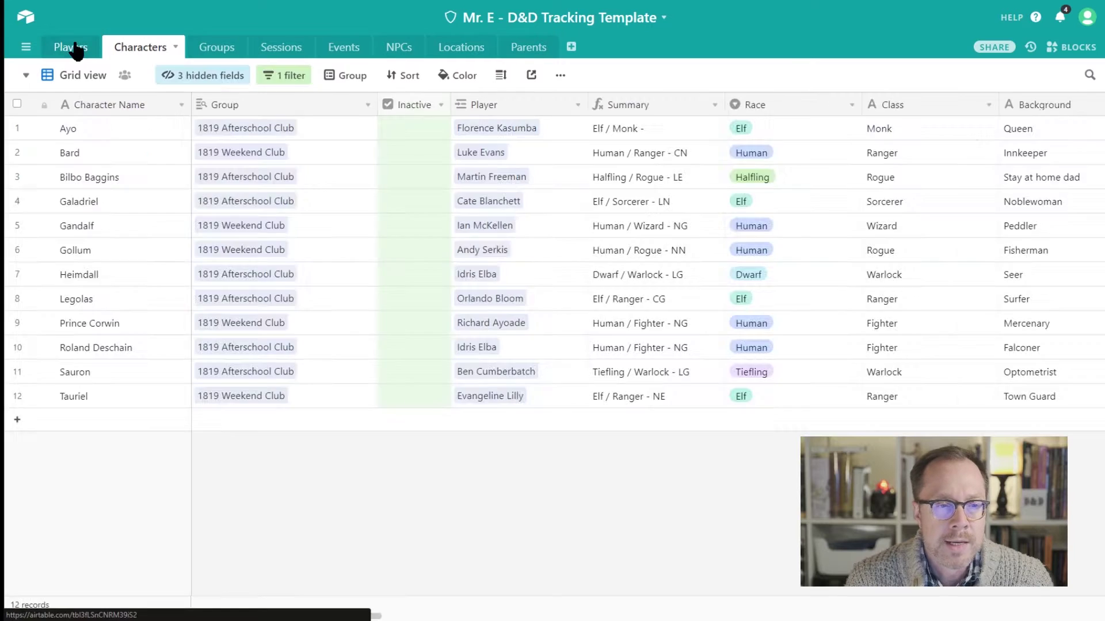
{"action": "left_click", "coordinate": [76, 52]}
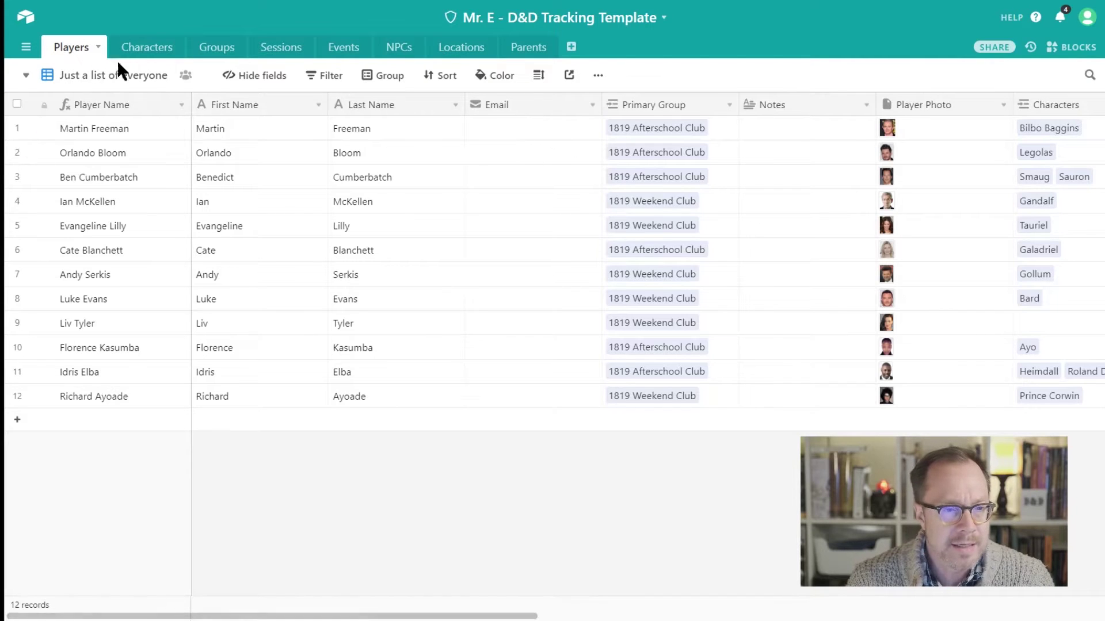
Check a player's Primary Group and the First Name column, then move through Characters and Groups to Sessions
{"action": "left_click", "coordinate": [637, 131]}
{"action": "key", "text": "Escape"}
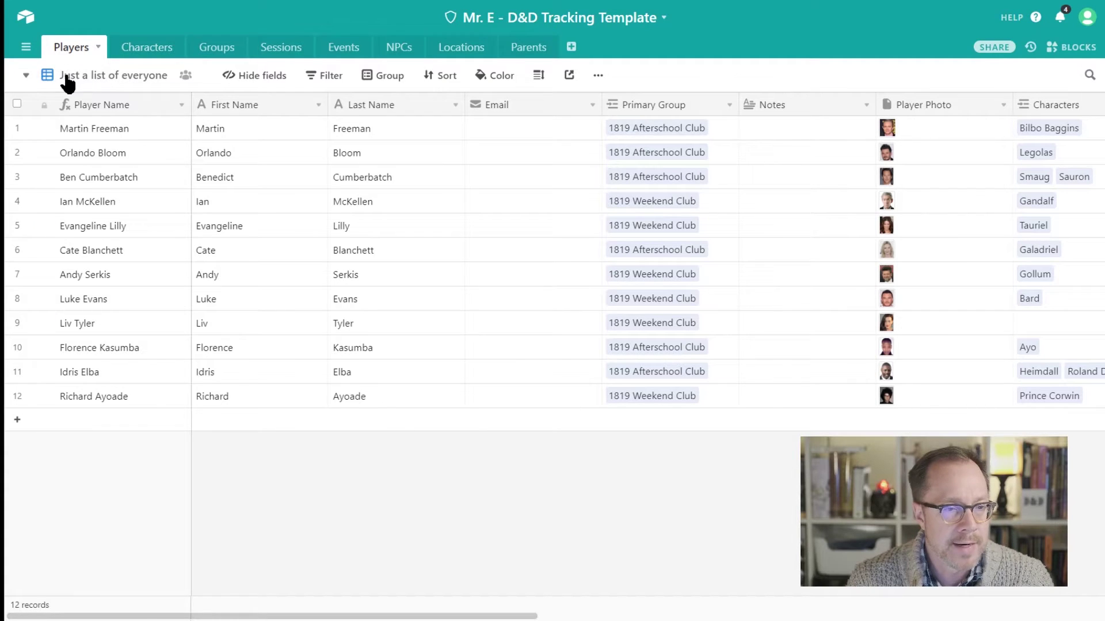
{"action": "left_click", "coordinate": [243, 105]}
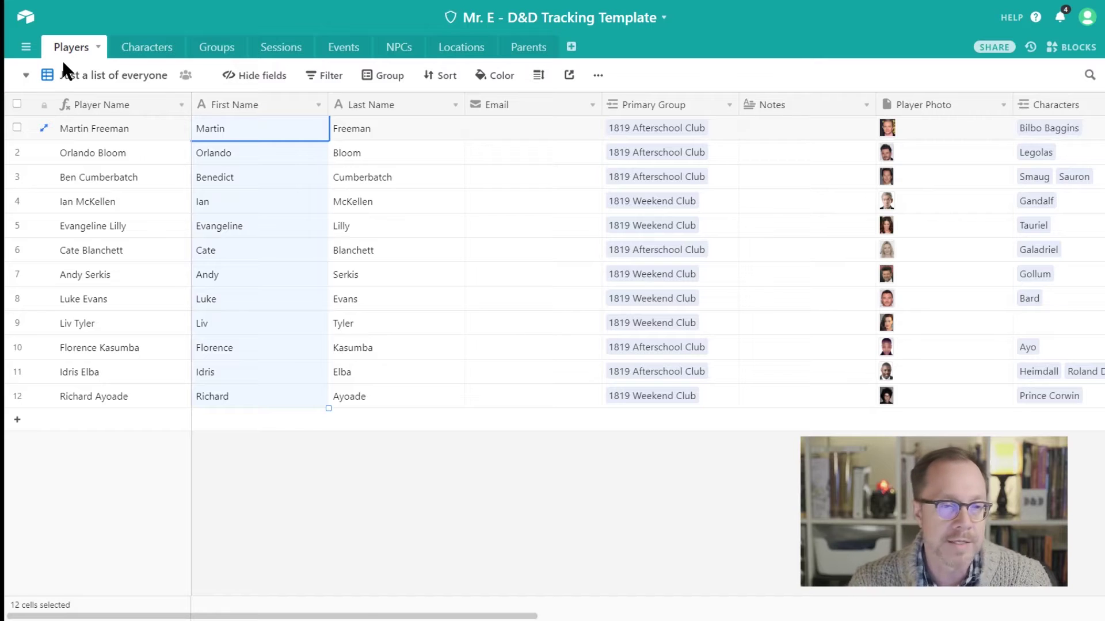
{"action": "left_click", "coordinate": [141, 55]}
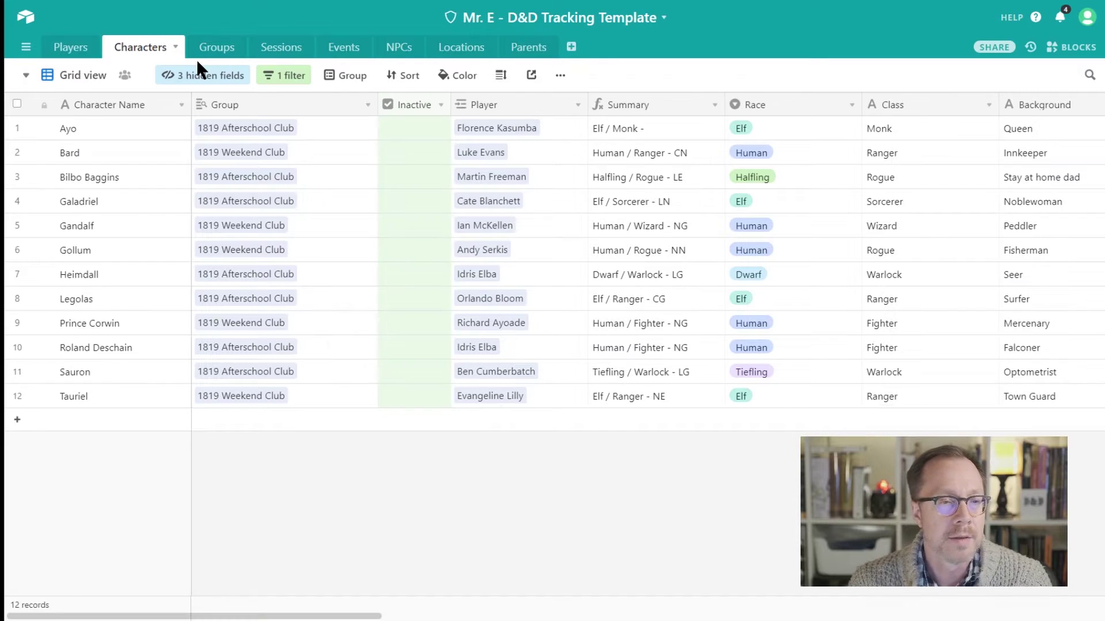
{"action": "left_click", "coordinate": [211, 51]}
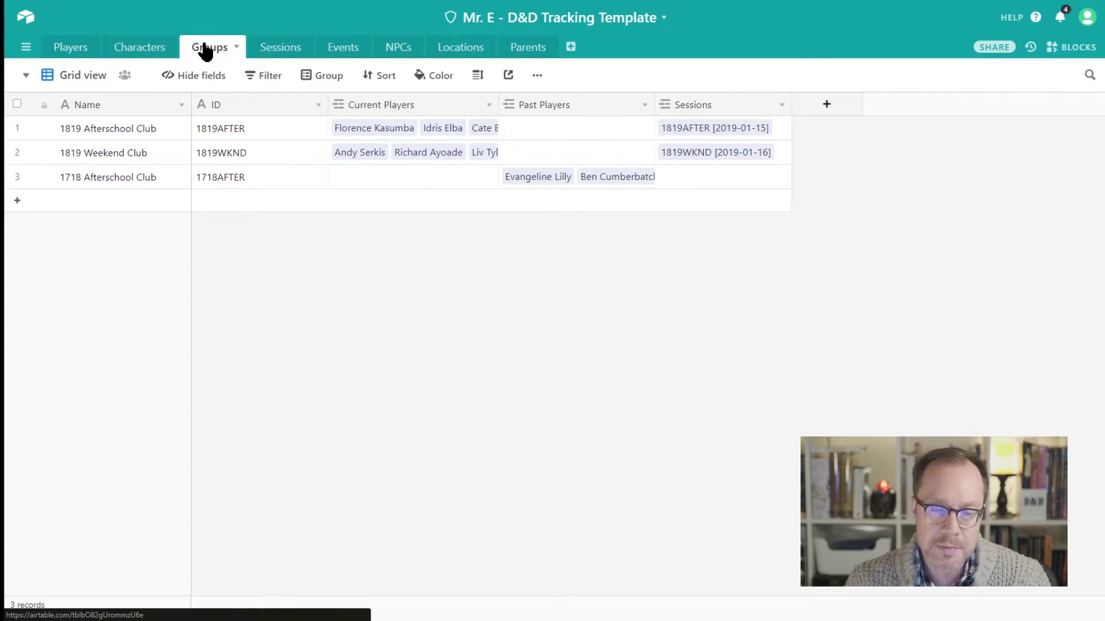
{"action": "left_click", "coordinate": [276, 51]}
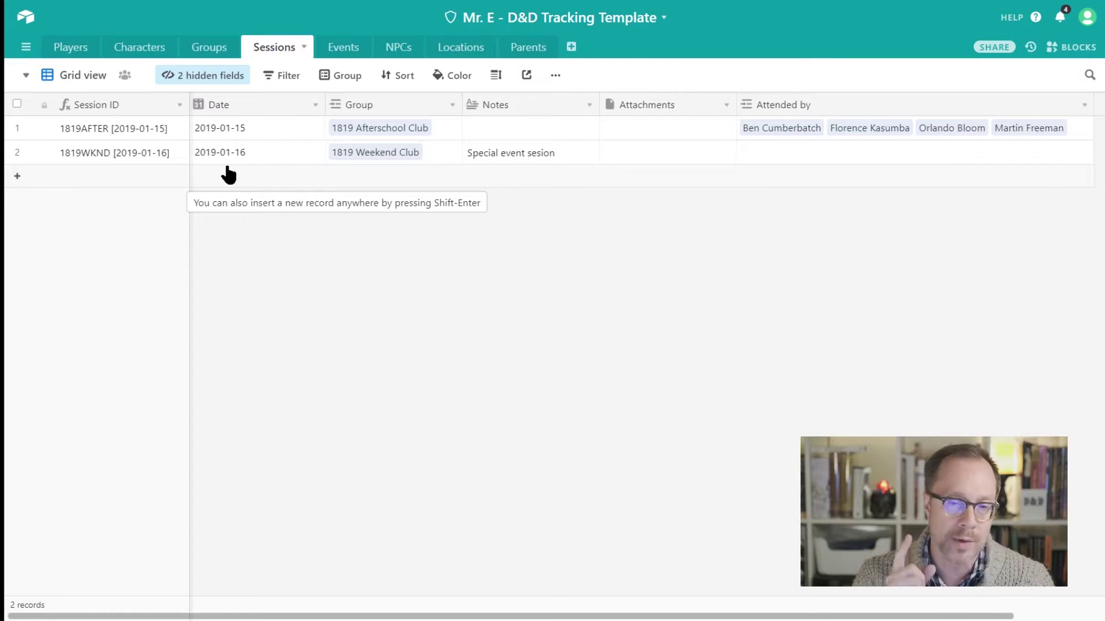
Browse the Events, NPCs and Locations tables in turn, then the Parents table
{"action": "left_click", "coordinate": [336, 51]}
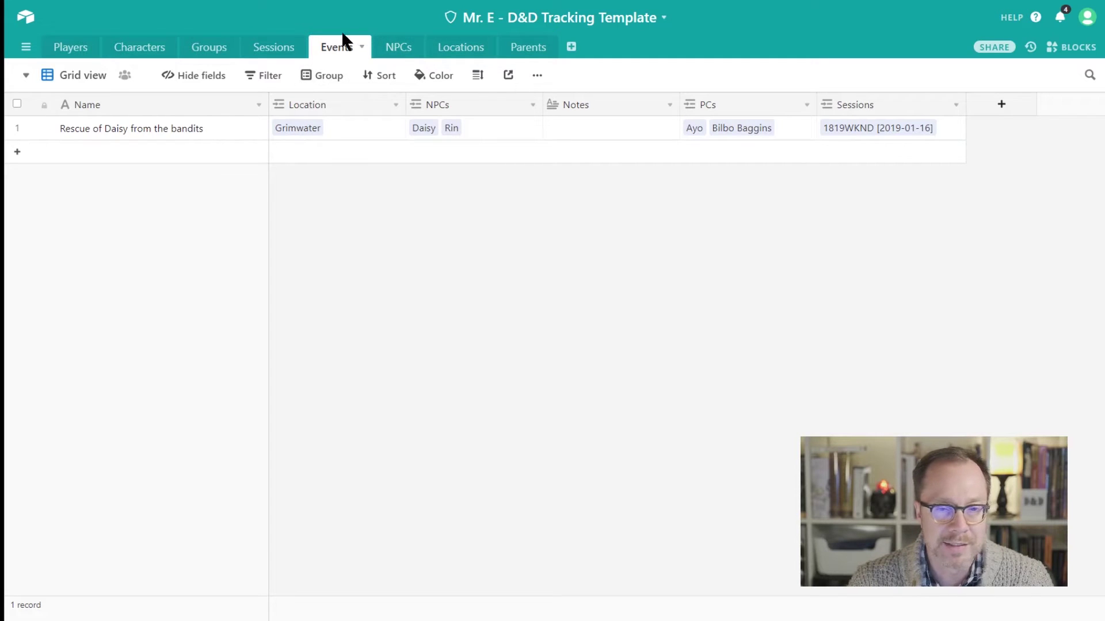
{"action": "left_click", "coordinate": [403, 49]}
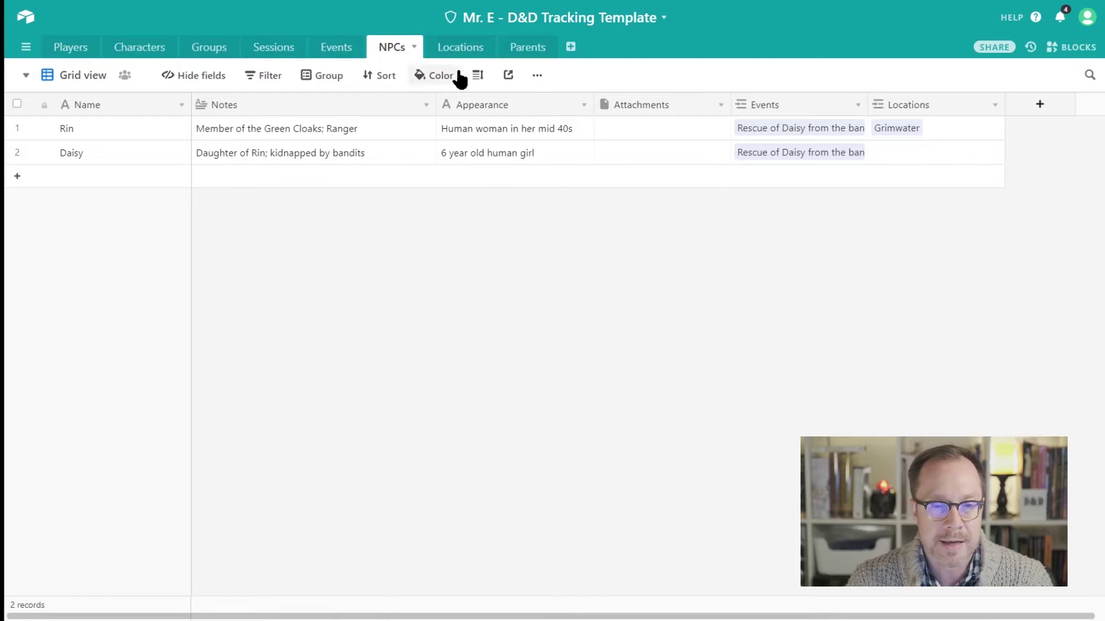
{"action": "left_click", "coordinate": [471, 48]}
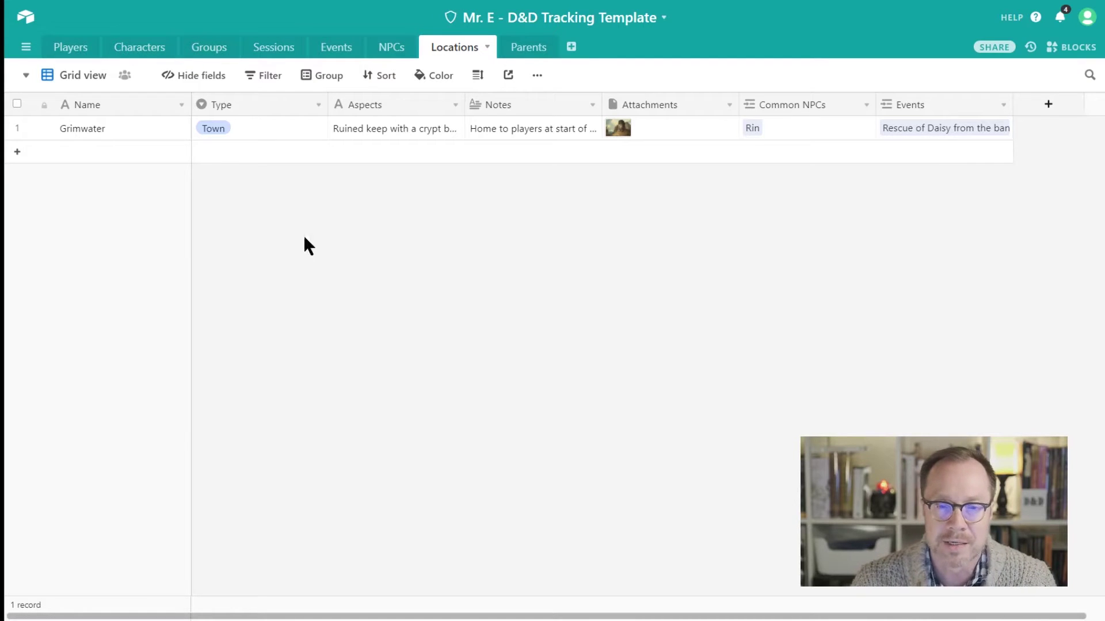
{"action": "left_click", "coordinate": [522, 47]}
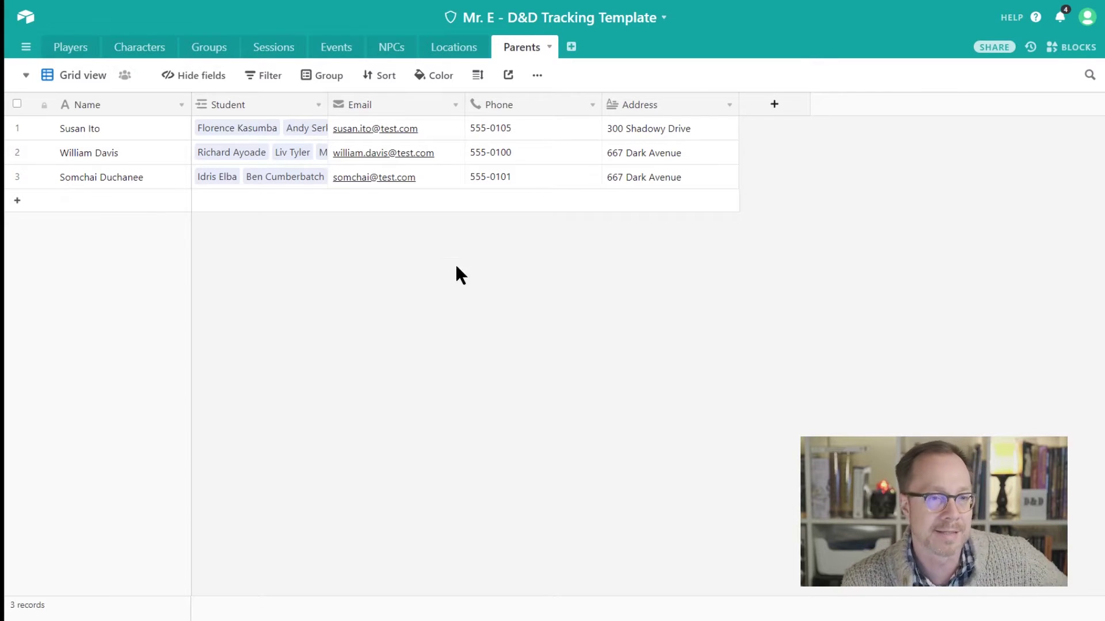
Inspect the Players table's First Name, Last Name, Notes and Primary Group columns, scrolling across all fields
{"action": "left_click", "coordinate": [61, 56]}
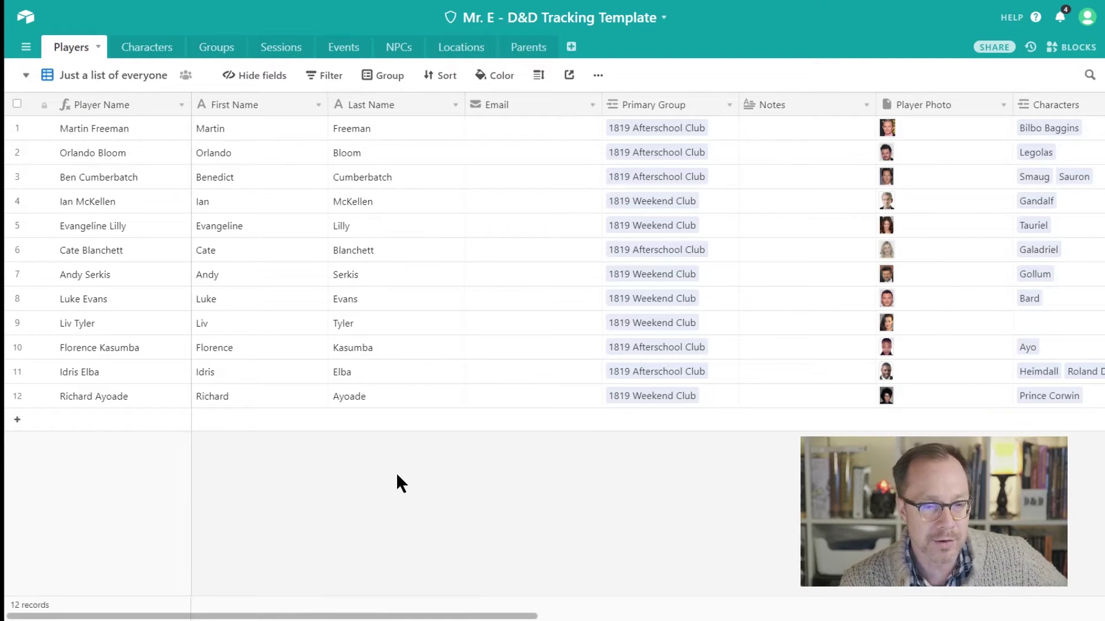
{"action": "left_click", "coordinate": [266, 107]}
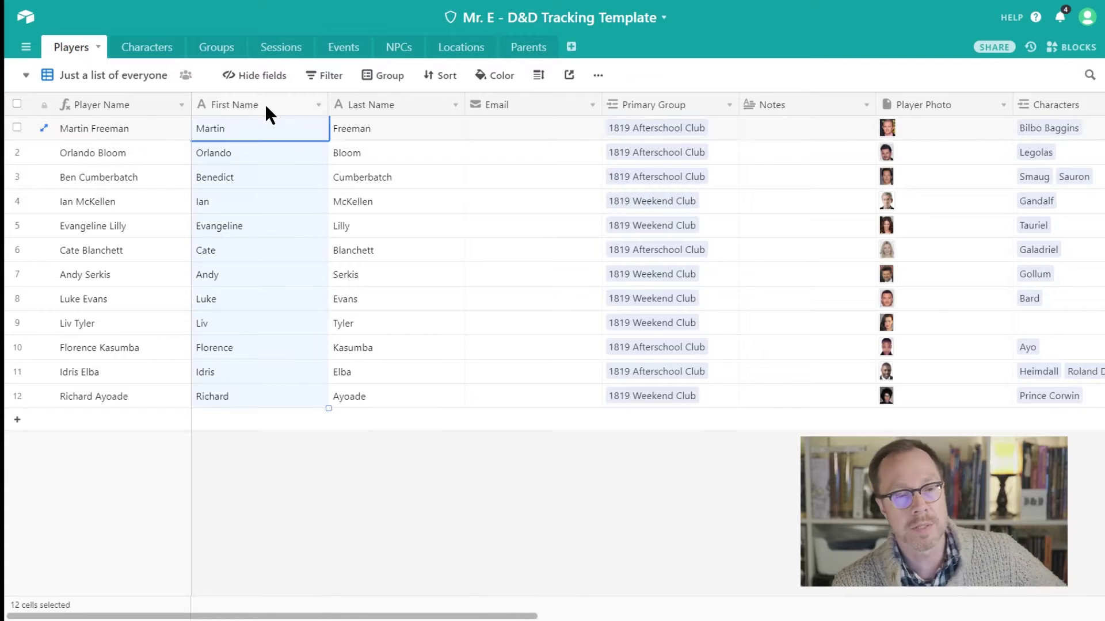
{"action": "left_click", "coordinate": [367, 107]}
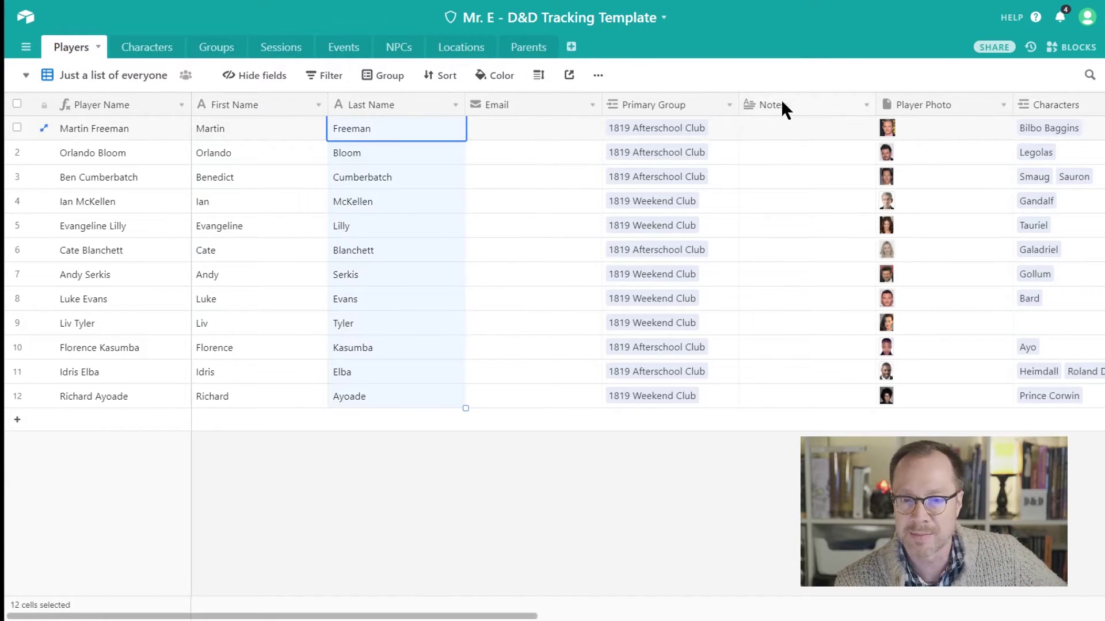
{"action": "left_click", "coordinate": [797, 102]}
{"action": "left_click", "coordinate": [675, 100]}
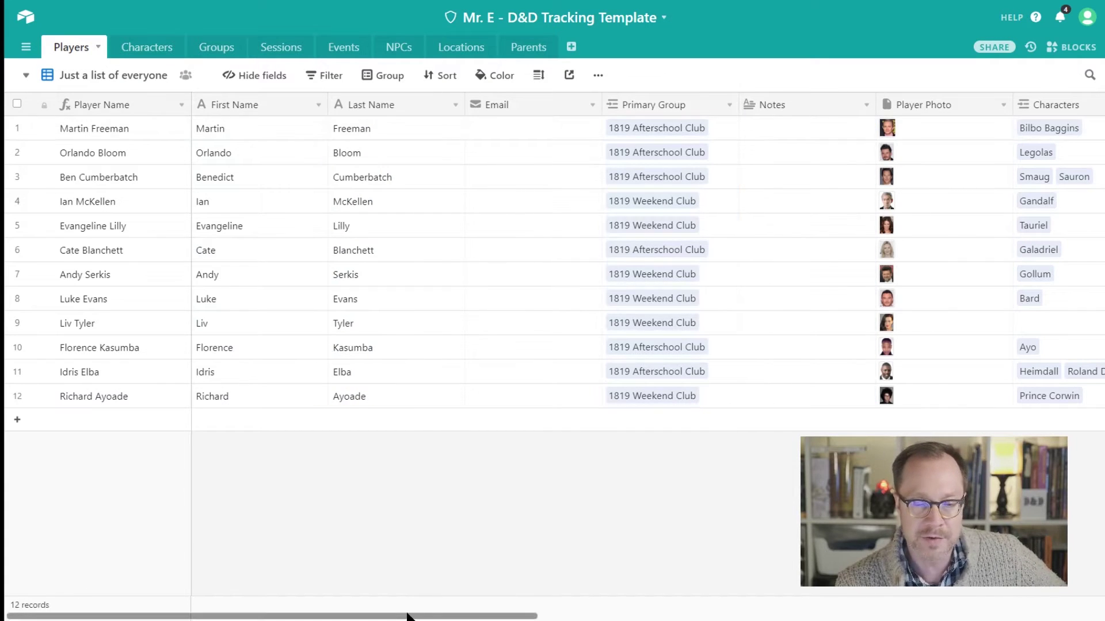
{"action": "left_click_drag", "start_coordinate": [409, 616], "coordinate": [811, 614]}
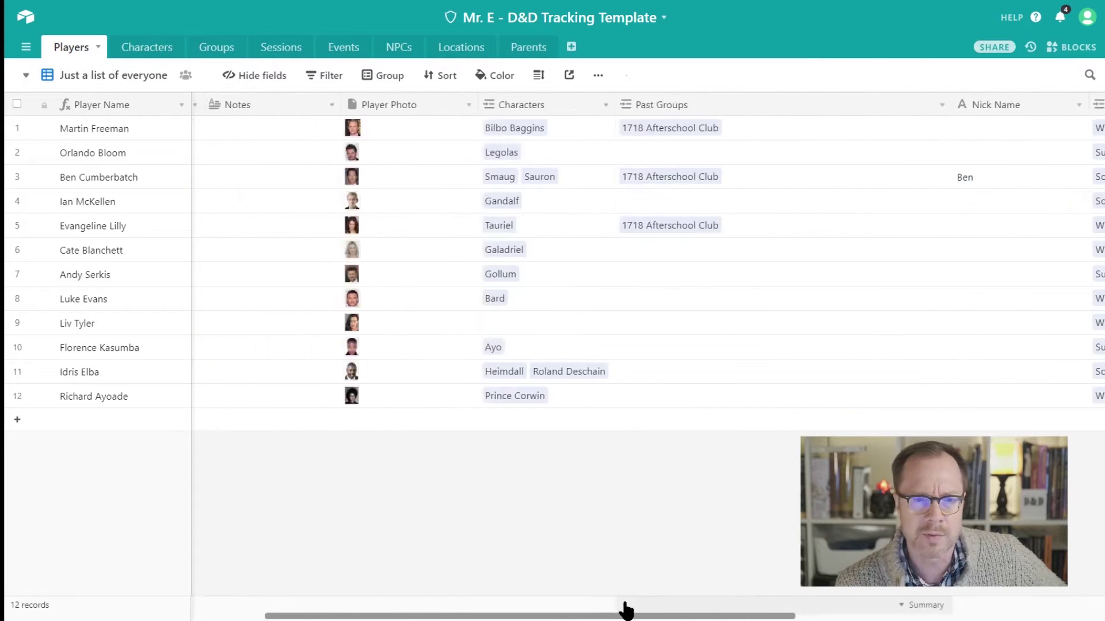
{"action": "left_click_drag", "start_coordinate": [626, 610], "coordinate": [328, 592]}
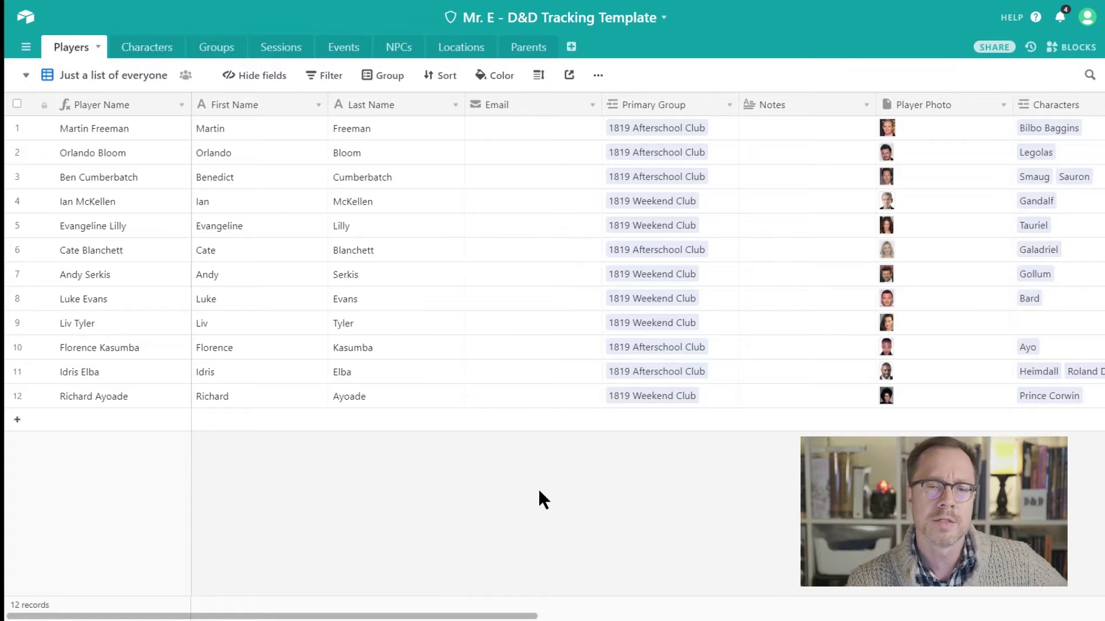
{"action": "left_click", "coordinate": [210, 49]}
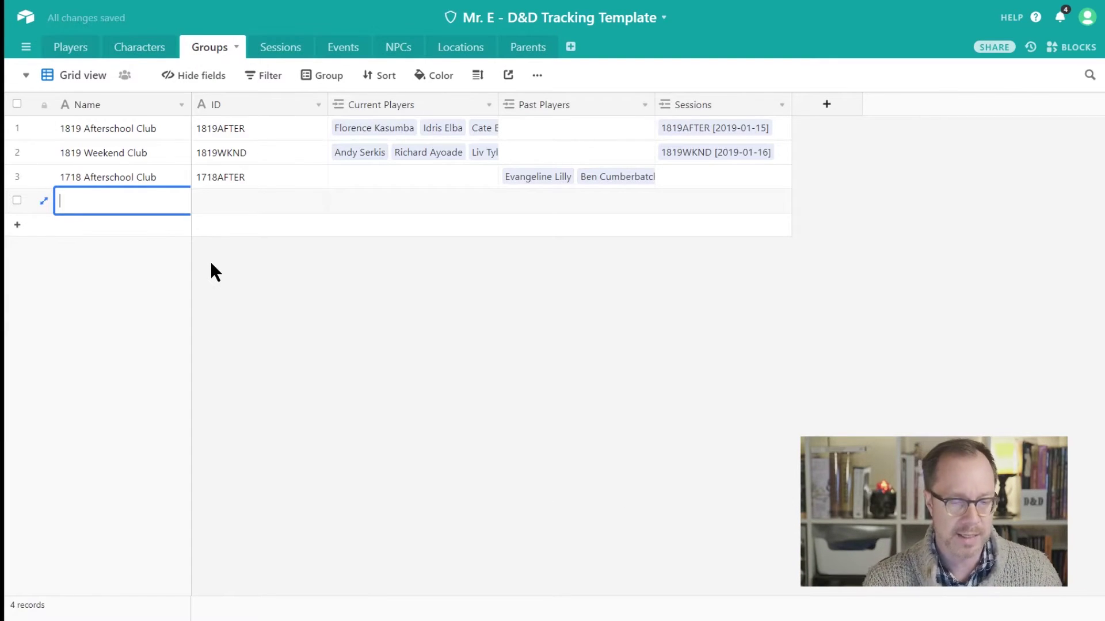
Create a group named '1819 Home Game' with ID 1819HOME
{"action": "type", "text": "1819 "}
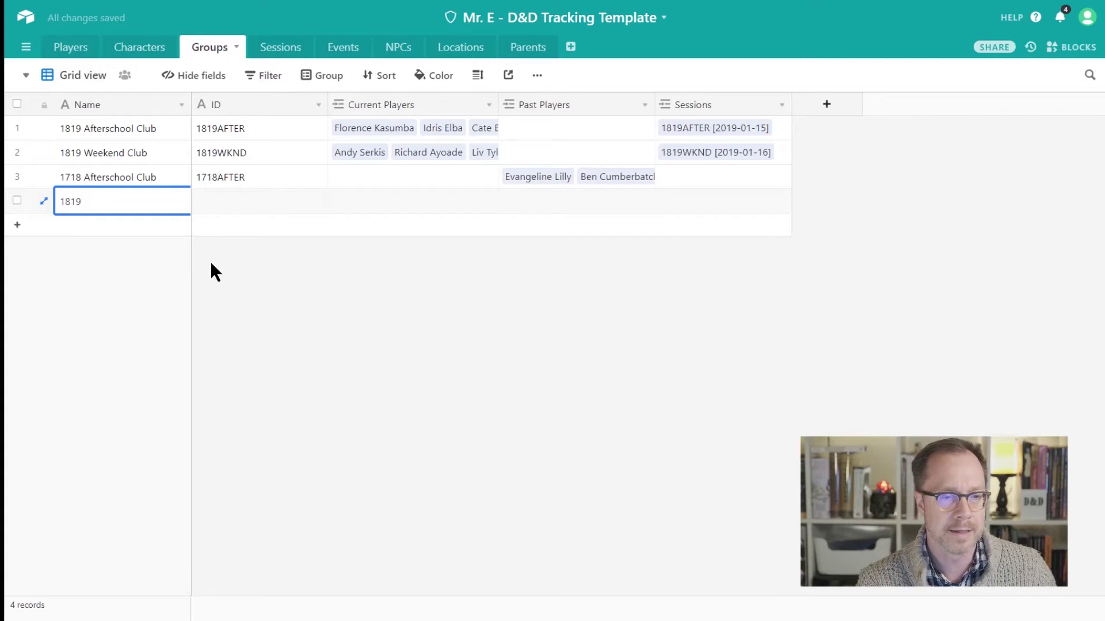
{"action": "type", "text": "Home Game"}
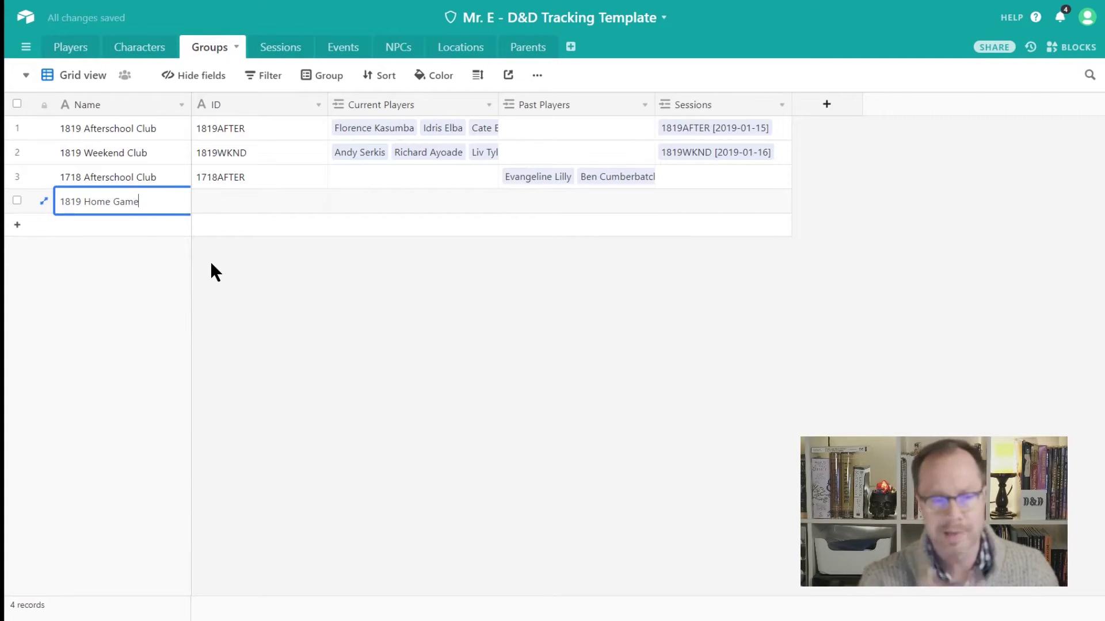
{"action": "key", "text": "Tab"}
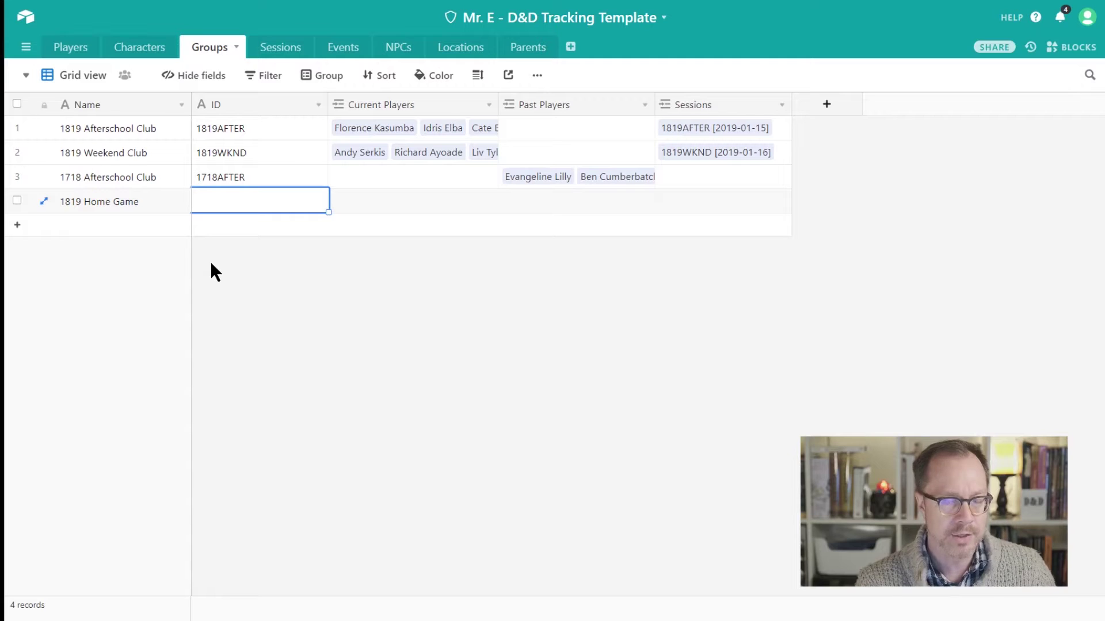
{"action": "type", "text": "181"}
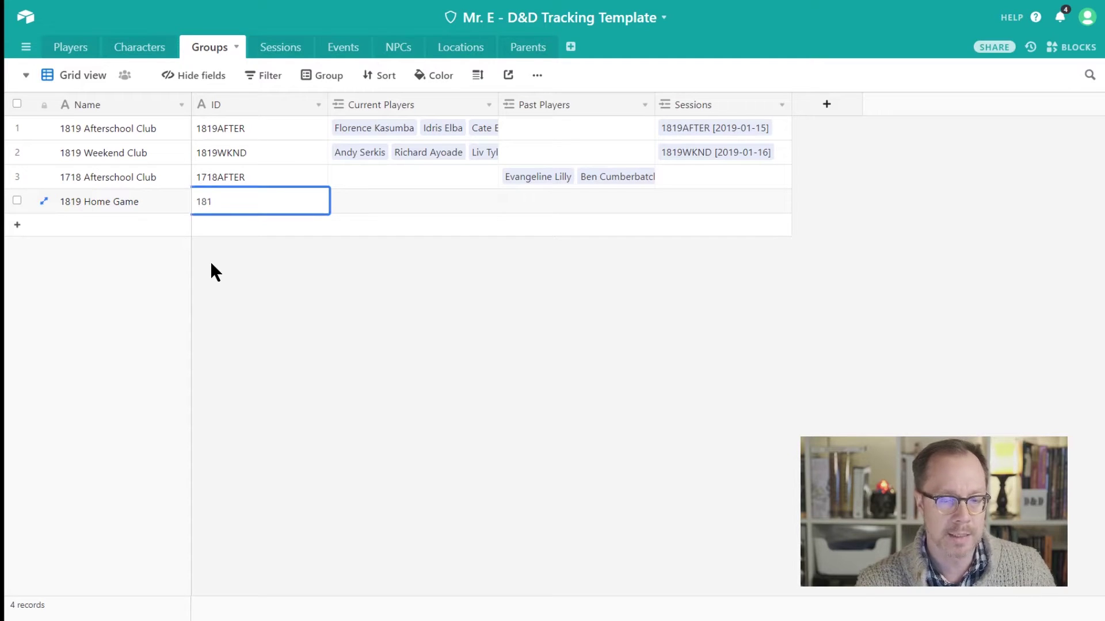
{"action": "type", "text": "9HOME"}
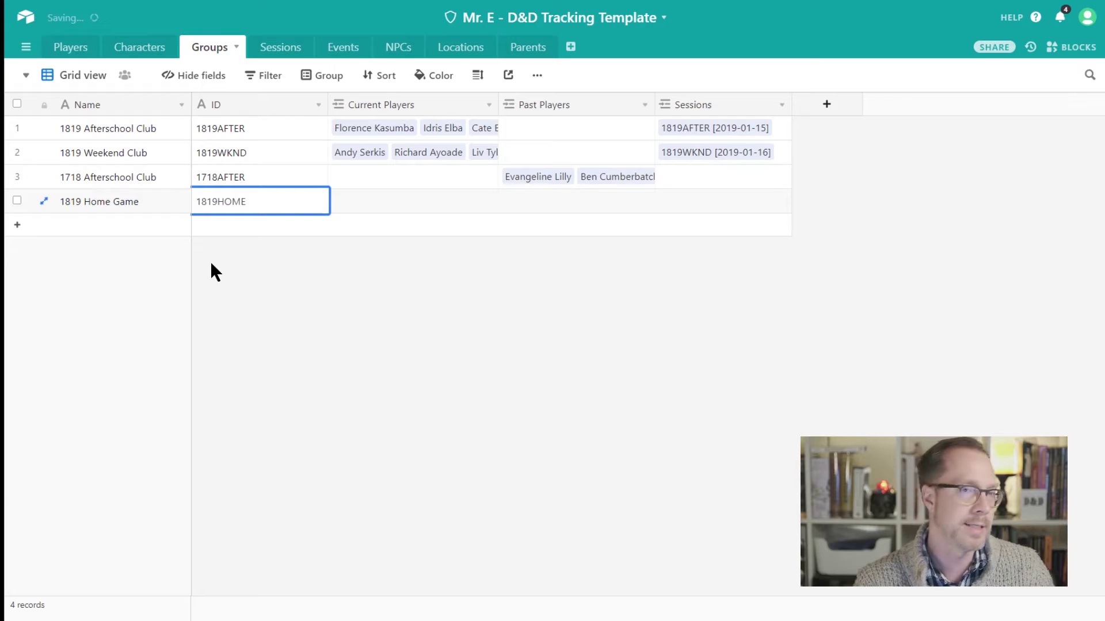
{"action": "key", "text": "Return"}
{"action": "key", "text": "Tab"}
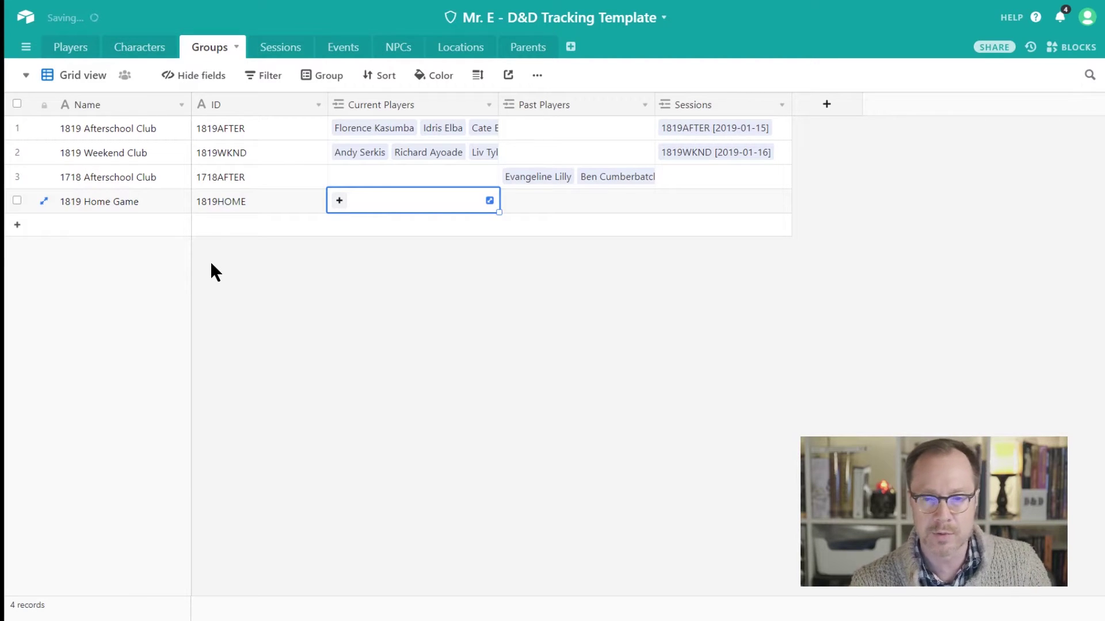
Link one existing player as a Current Player of 1819 Home Game
{"action": "left_click", "coordinate": [340, 201]}
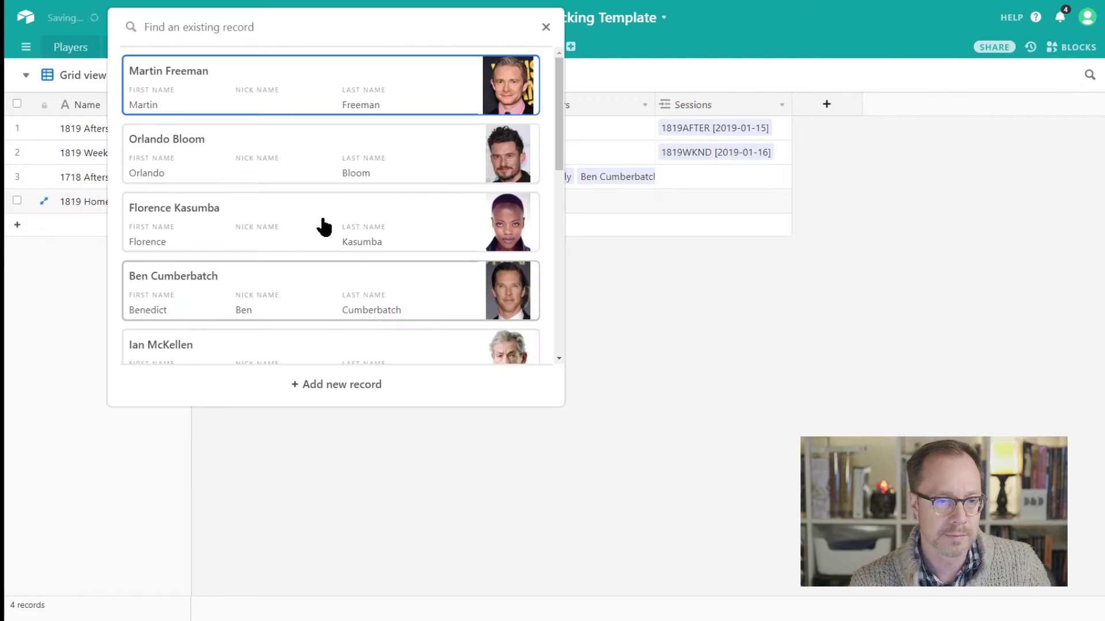
{"action": "type", "text": "andy"}
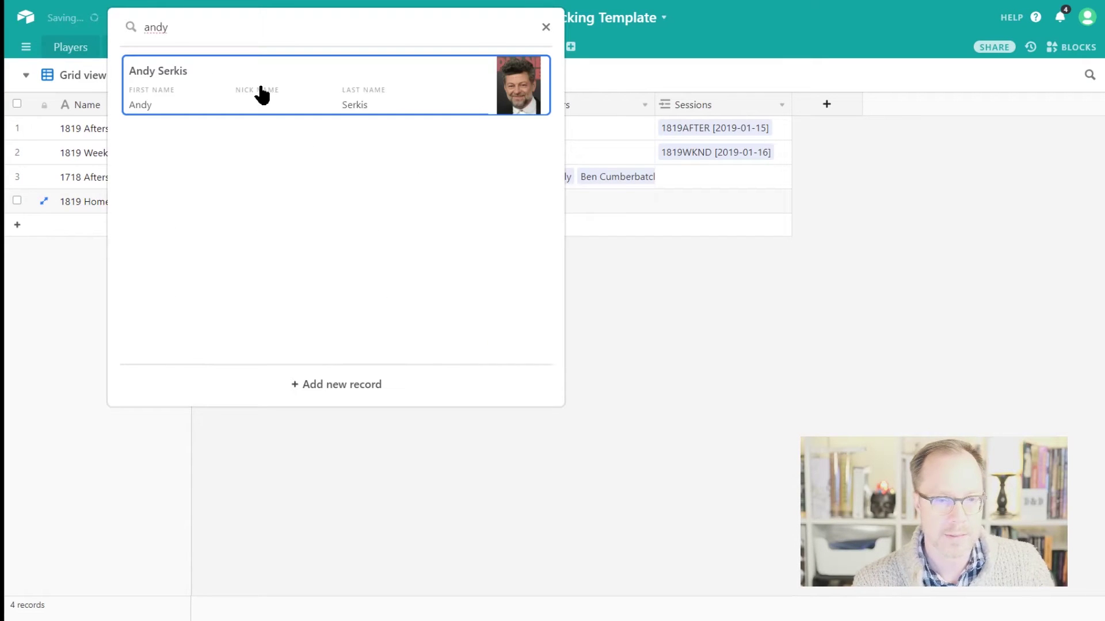
{"action": "left_click", "coordinate": [259, 93]}
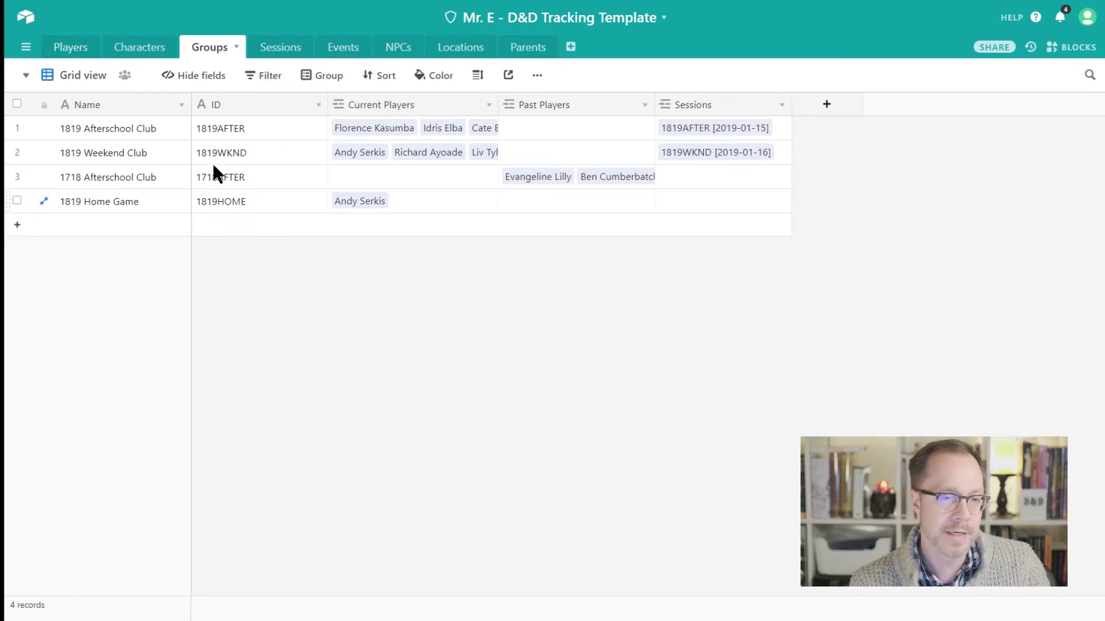
{"action": "left_click", "coordinate": [70, 47]}
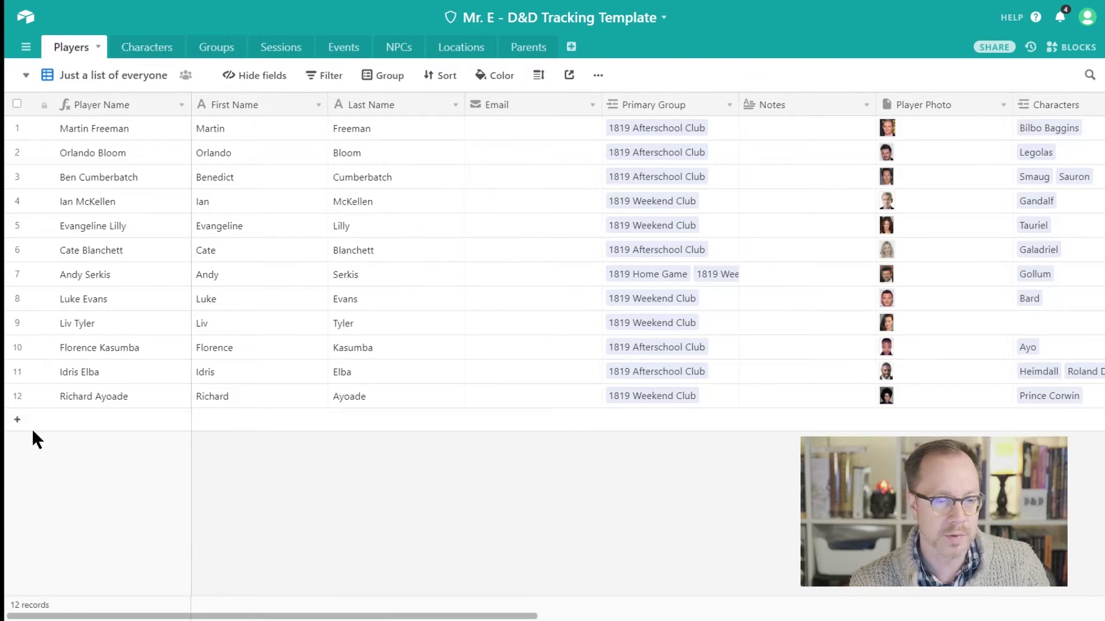
Add a new player record and enter the player's first name
{"action": "left_click", "coordinate": [18, 419]}
{"action": "left_click", "coordinate": [221, 419]}
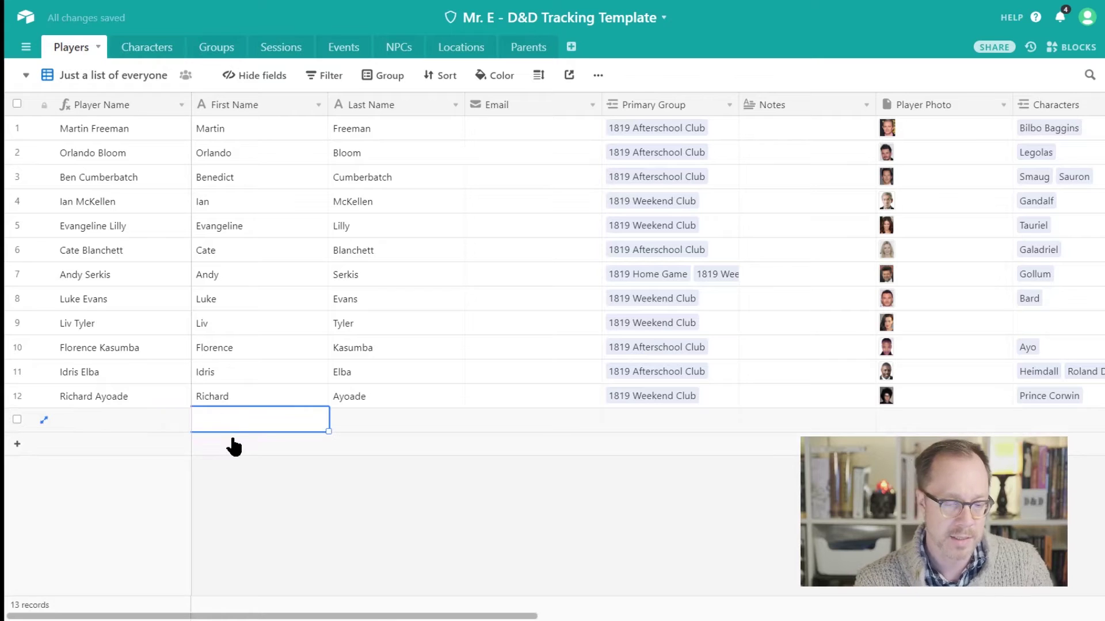
{"action": "type", "text": "Kerri"}
{"action": "key", "text": "Tab"}
{"action": "key", "text": "Tab"}
{"action": "key", "text": "Tab"}
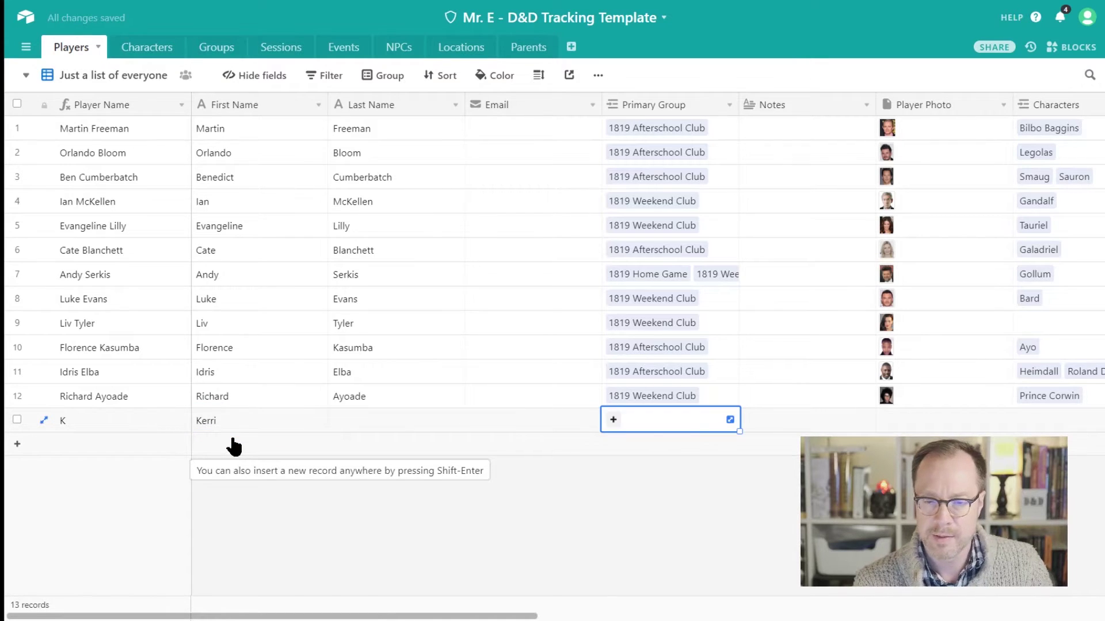
Set the new player's Primary Group to 1819 Home Game
{"action": "key", "text": "Return"}
{"action": "type", "text": "home"}
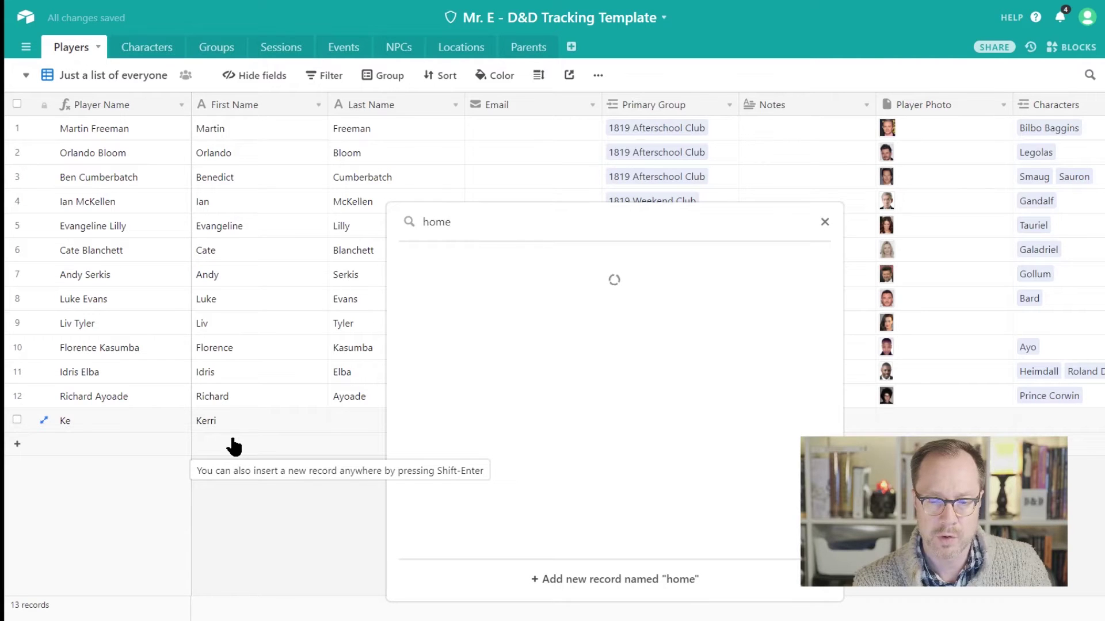
{"action": "key", "text": "Escape"}
{"action": "left_click", "coordinate": [608, 420]}
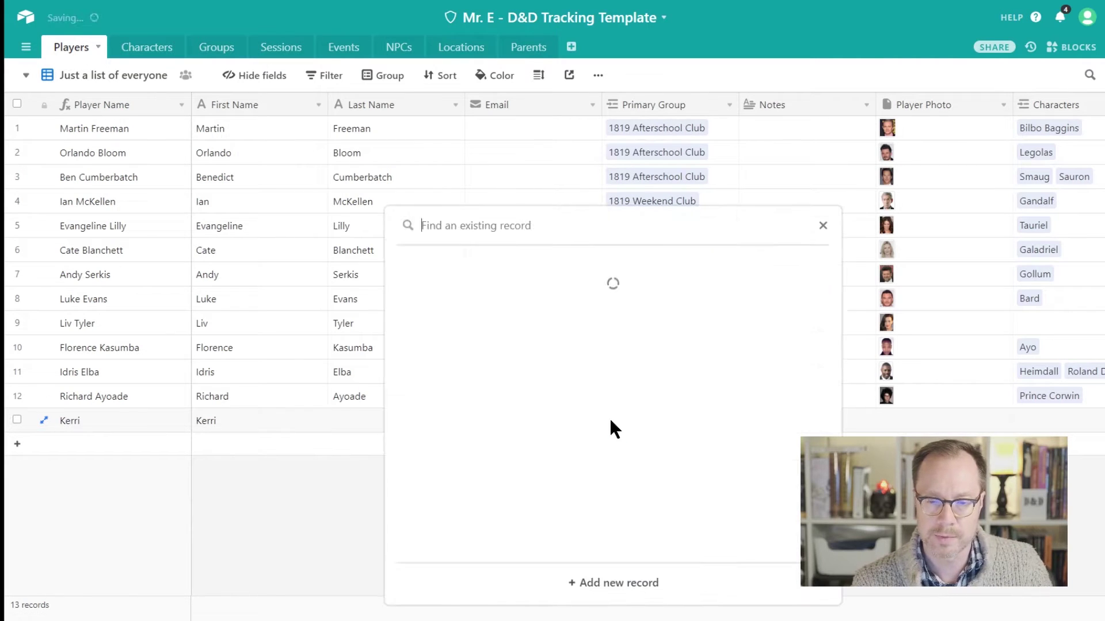
{"action": "left_click", "coordinate": [536, 506]}
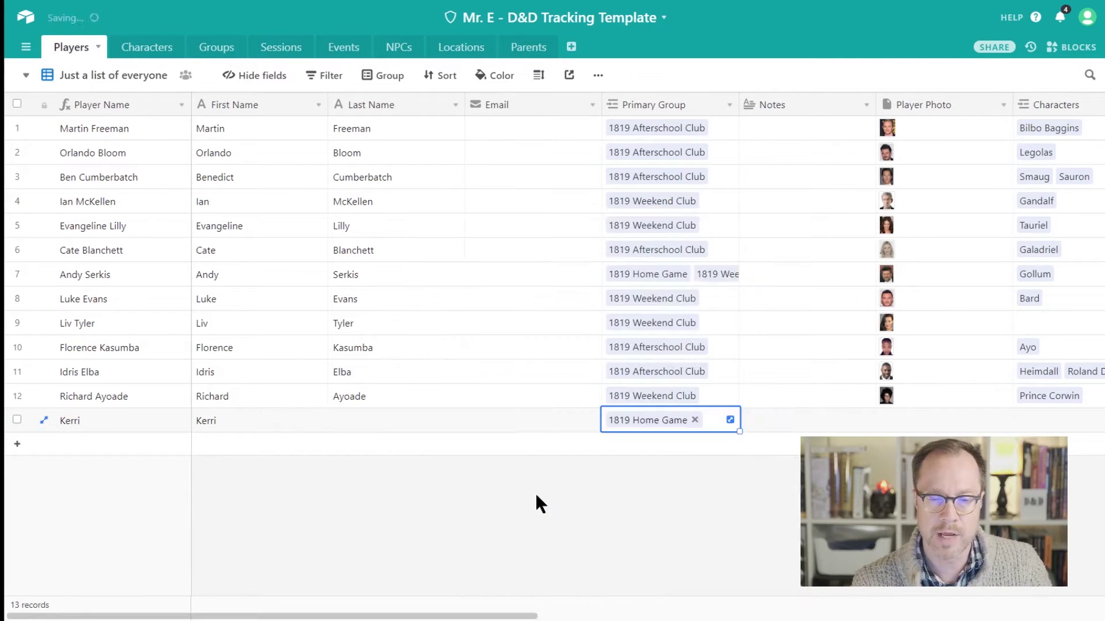
{"action": "left_click", "coordinate": [505, 511]}
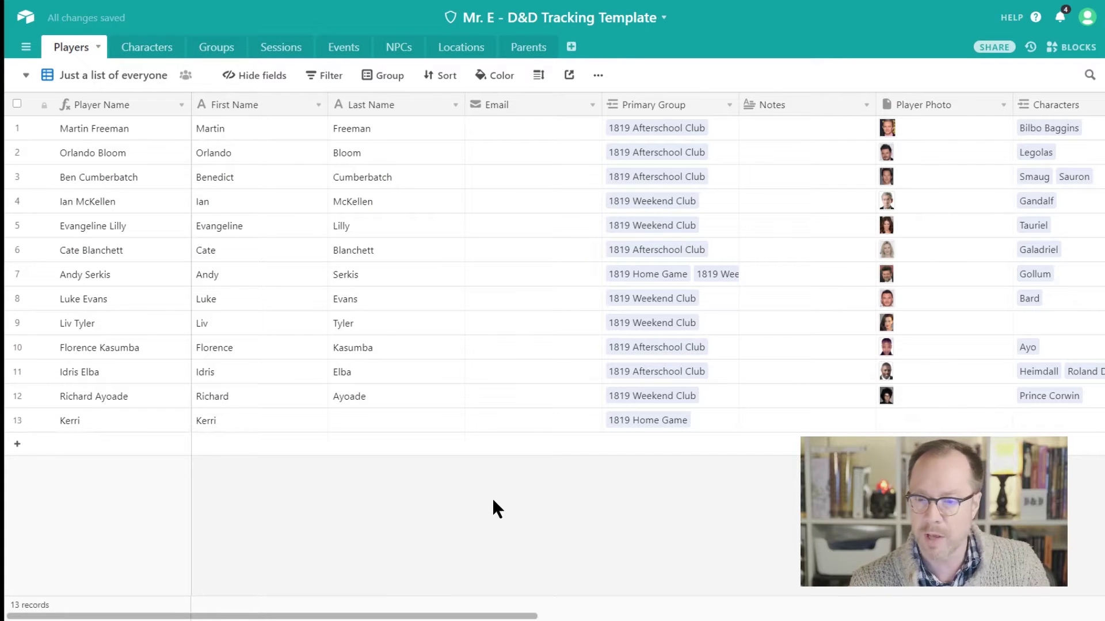
{"action": "left_click", "coordinate": [68, 79]}
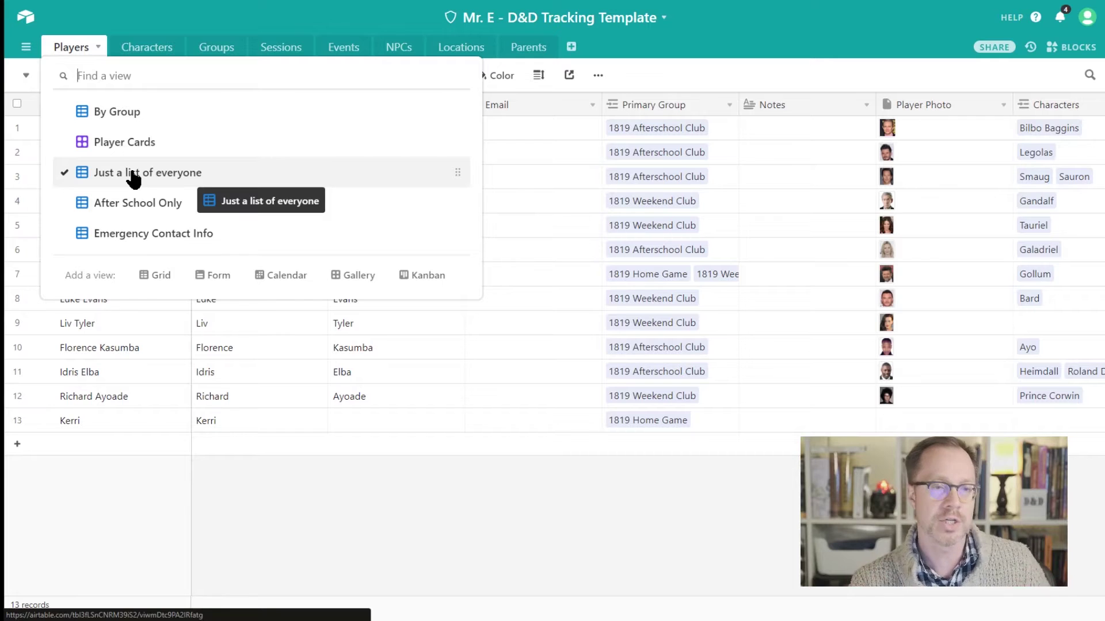
Switch the Players table to the By Group view and collapse the 1819 Home Game groups
{"action": "left_click", "coordinate": [160, 206]}
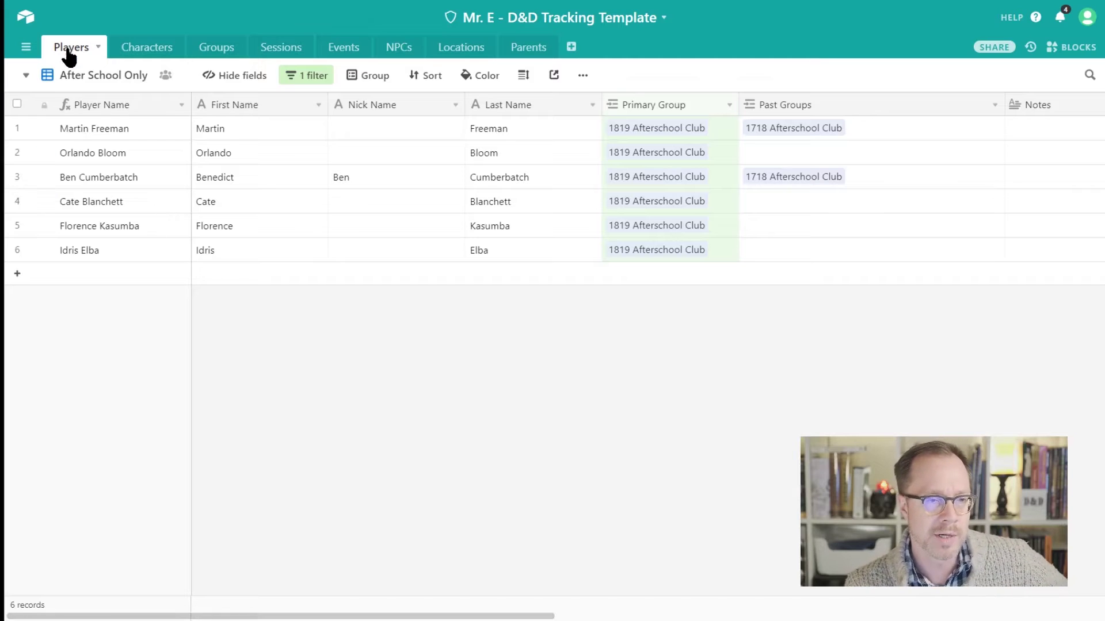
{"action": "left_click", "coordinate": [77, 83]}
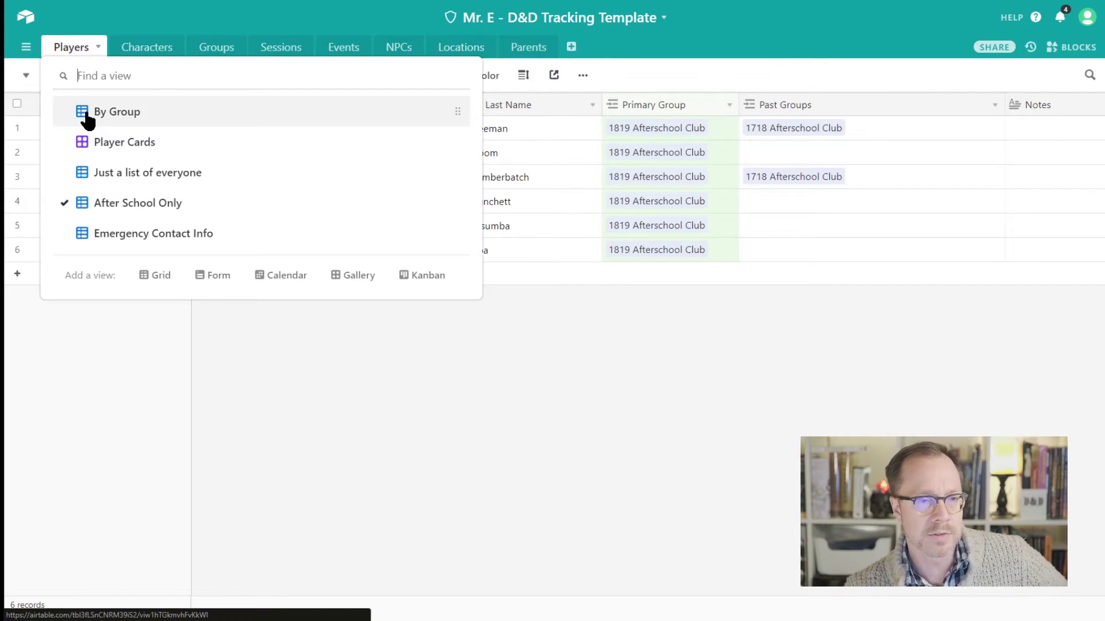
{"action": "left_click", "coordinate": [111, 116]}
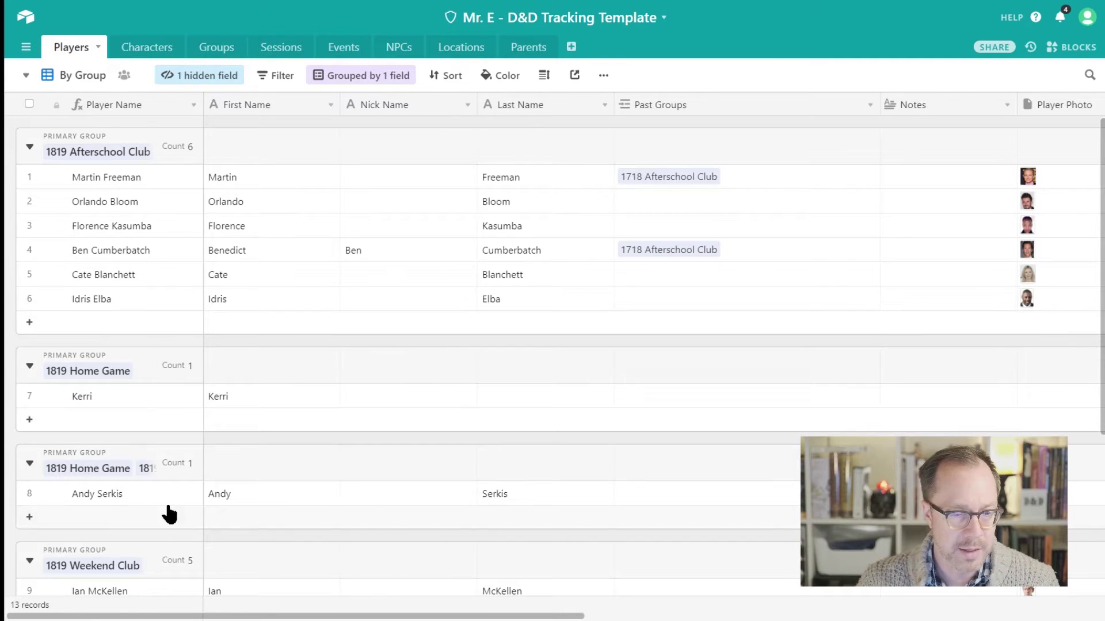
{"action": "left_click", "coordinate": [106, 465]}
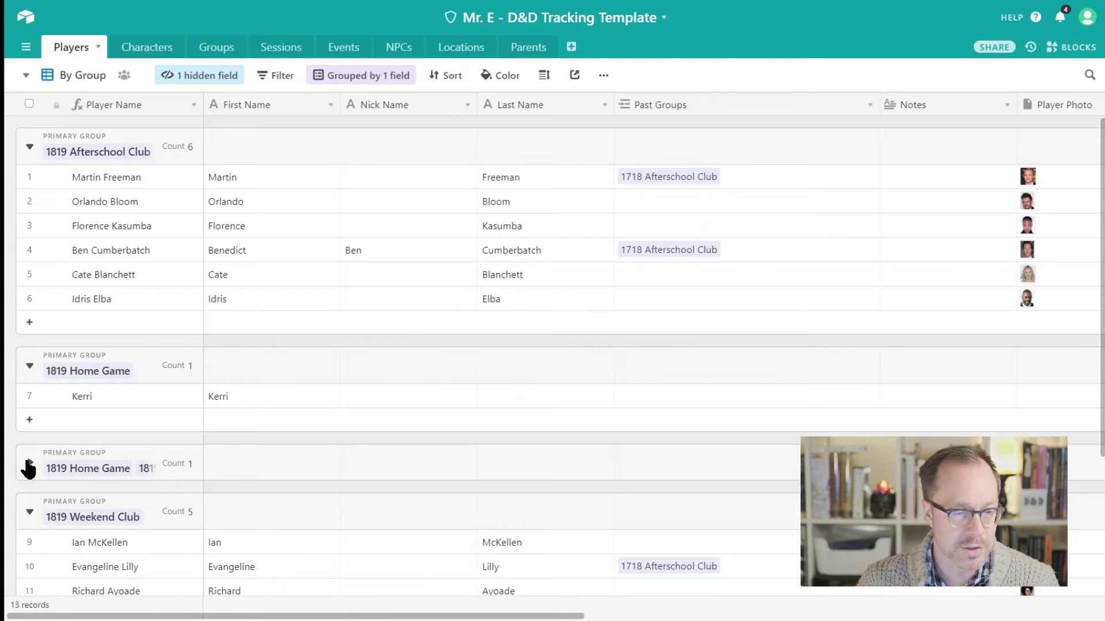
{"action": "left_click", "coordinate": [30, 464]}
{"action": "left_click", "coordinate": [30, 466]}
{"action": "left_click", "coordinate": [30, 369]}
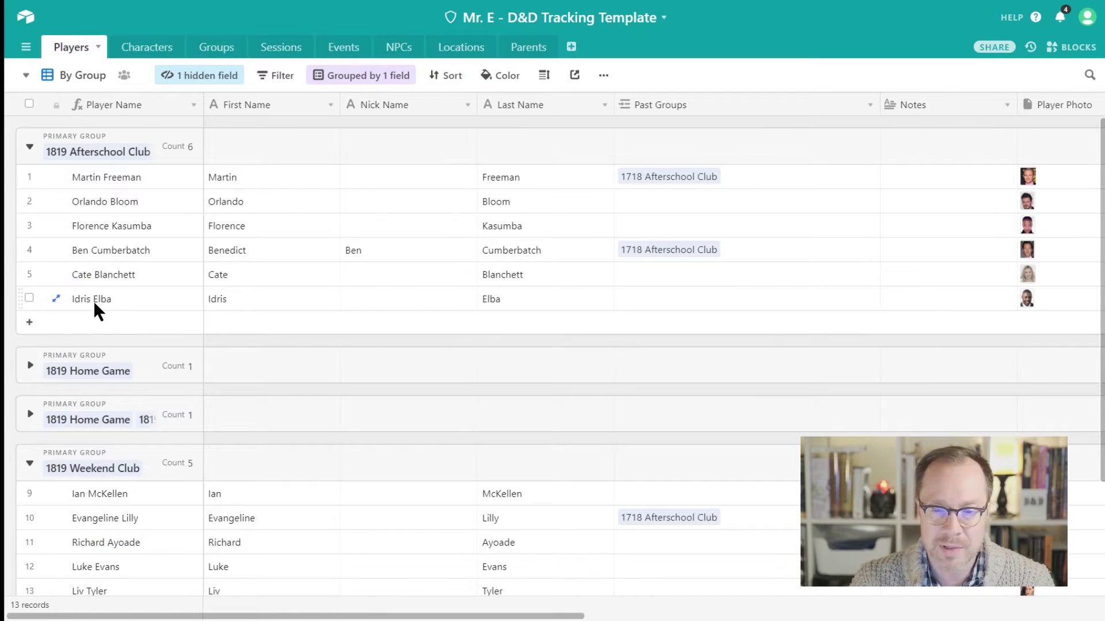
Expand the mixed Home Game/Weekend Club group, freeze First Name and widen Player Name
{"action": "scroll", "coordinate": [114, 468], "scroll_direction": "down", "scroll_amount": 3}
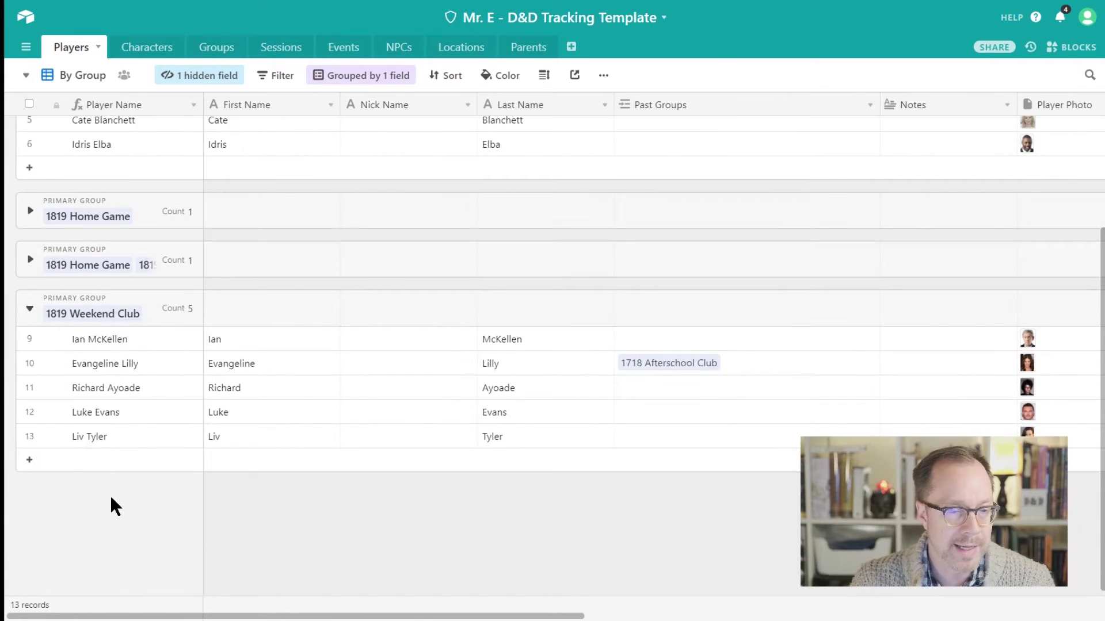
{"action": "left_click", "coordinate": [28, 260]}
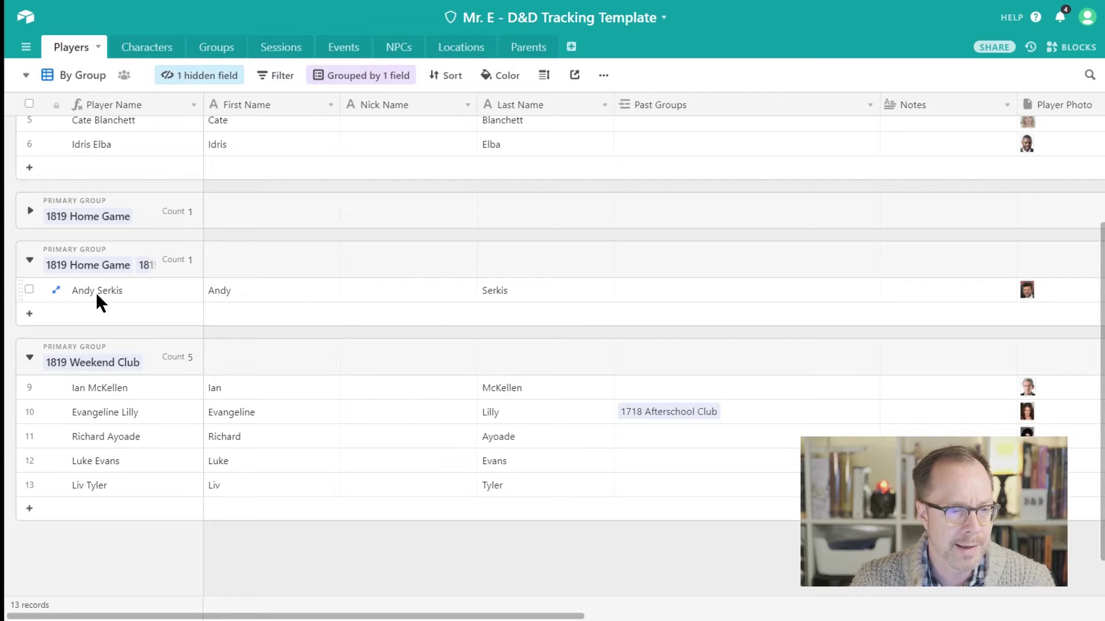
{"action": "scroll", "coordinate": [103, 347], "scroll_direction": "up", "scroll_amount": 3}
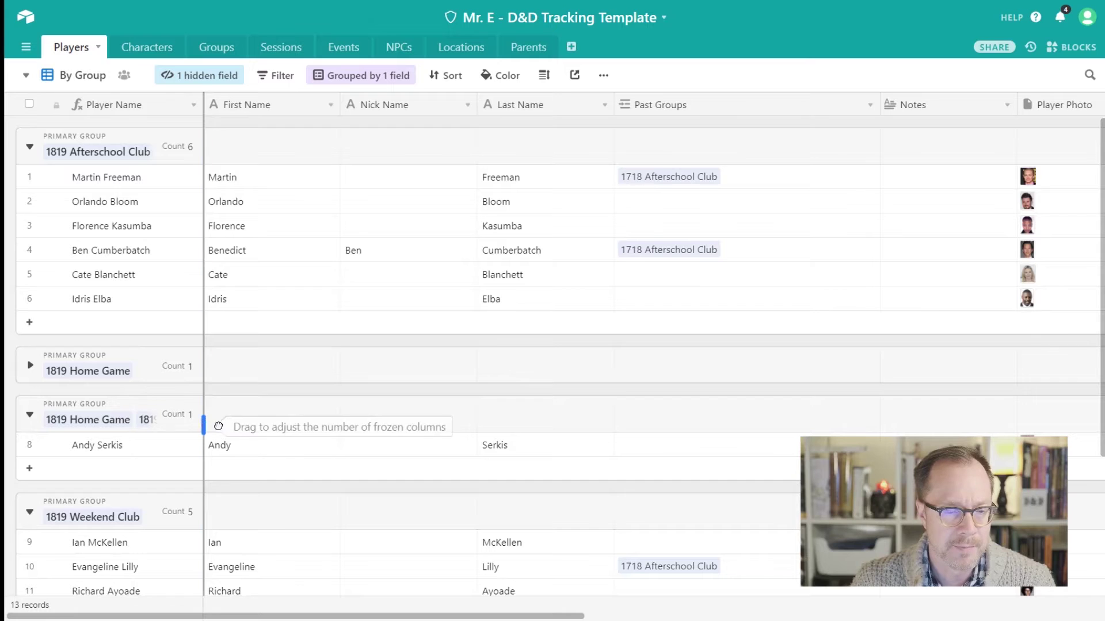
{"action": "left_click_drag", "start_coordinate": [204, 423], "coordinate": [299, 425]}
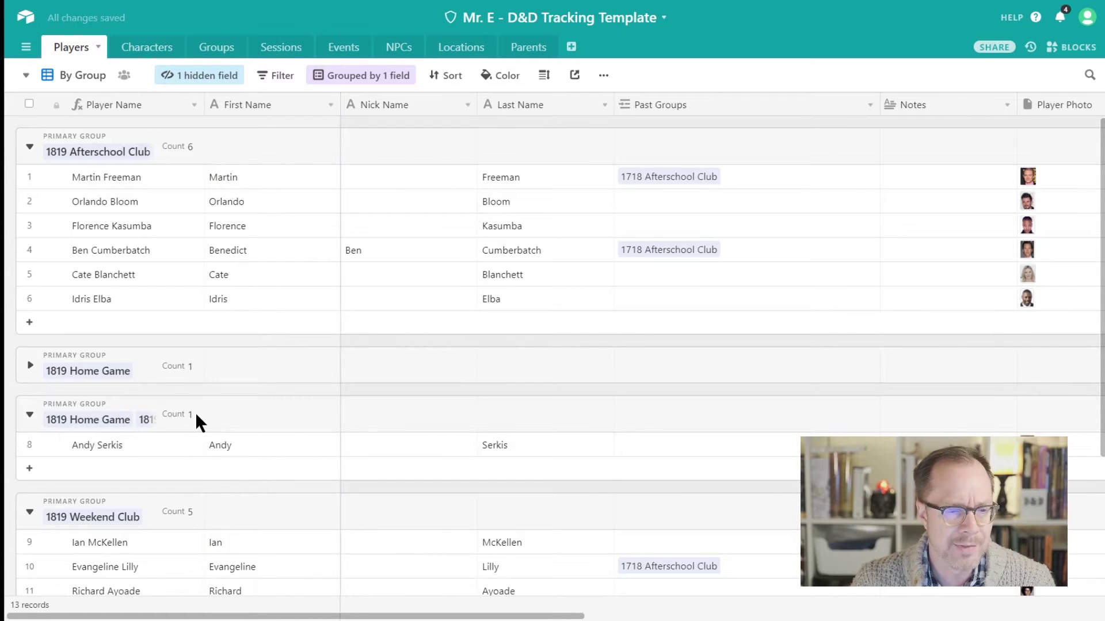
{"action": "left_click_drag", "start_coordinate": [202, 101], "coordinate": [302, 106]}
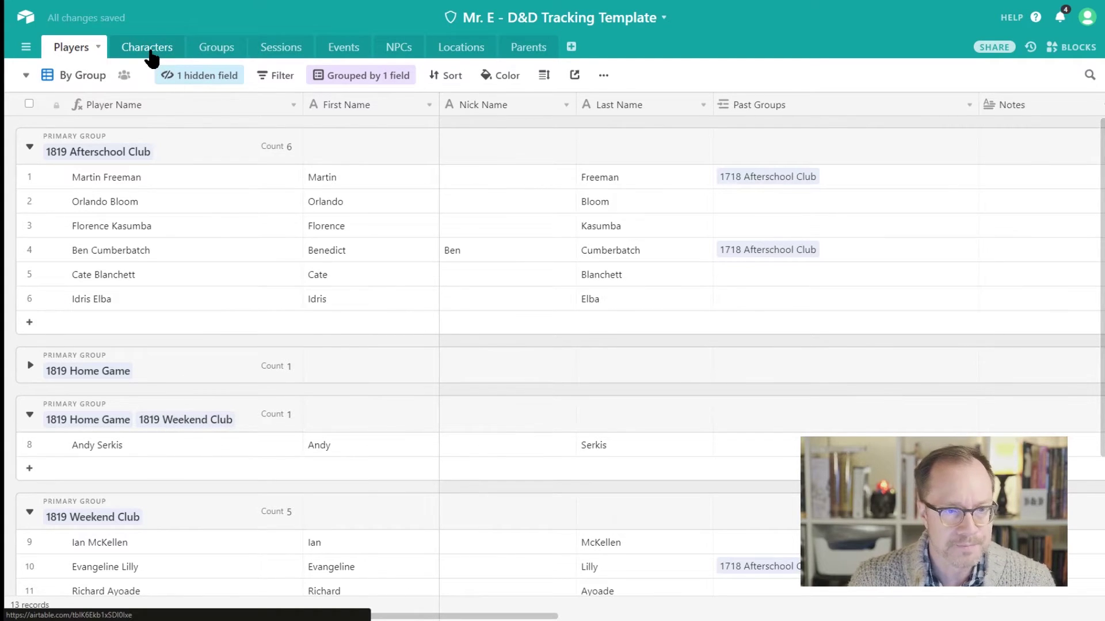
In the Characters table, check the Group and Player columns and the Bard and Bilbo records
{"action": "left_click", "coordinate": [151, 53]}
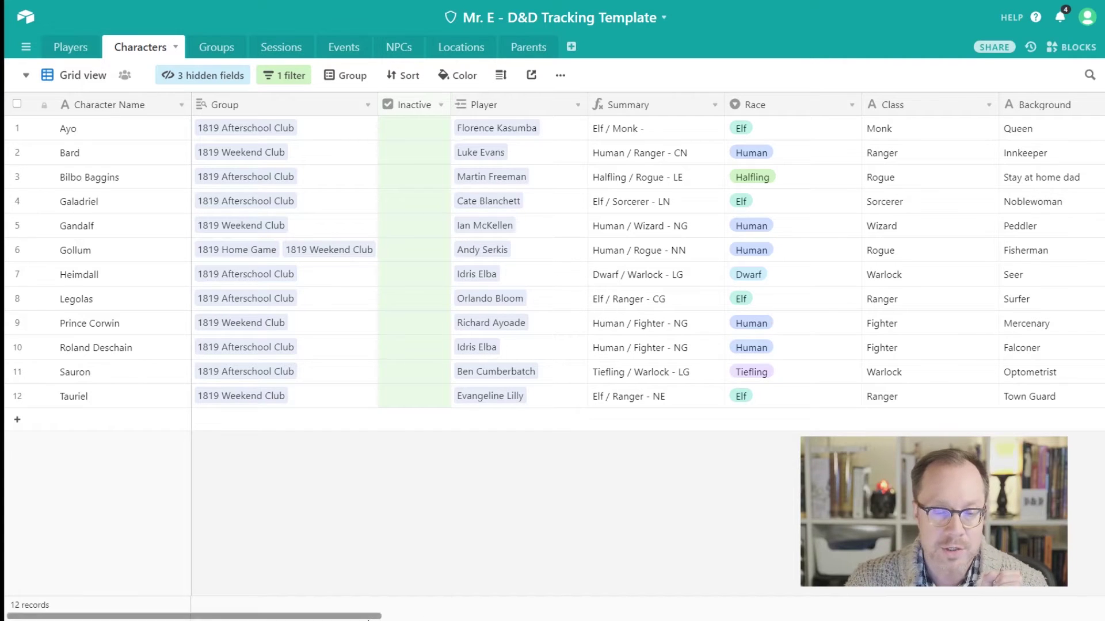
{"action": "mouse_move", "coordinate": [369, 617]}
{"action": "left_mouse_down"}
{"action": "mouse_move", "coordinate": [405, 617]}
{"action": "mouse_move", "coordinate": [352, 616]}
{"action": "left_mouse_up"}
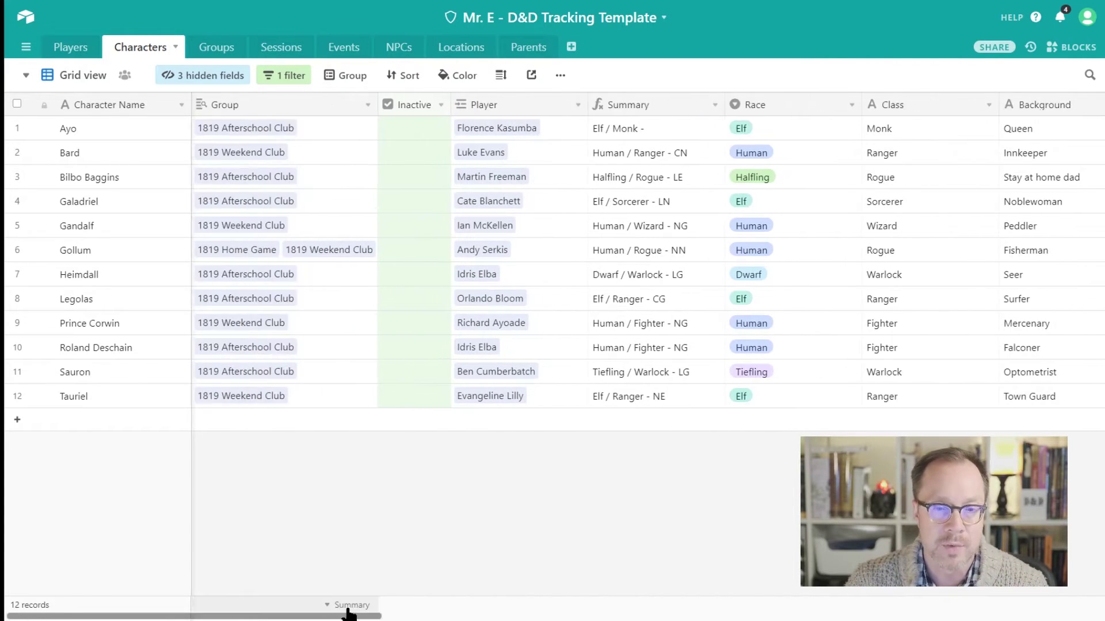
{"action": "left_click", "coordinate": [301, 104]}
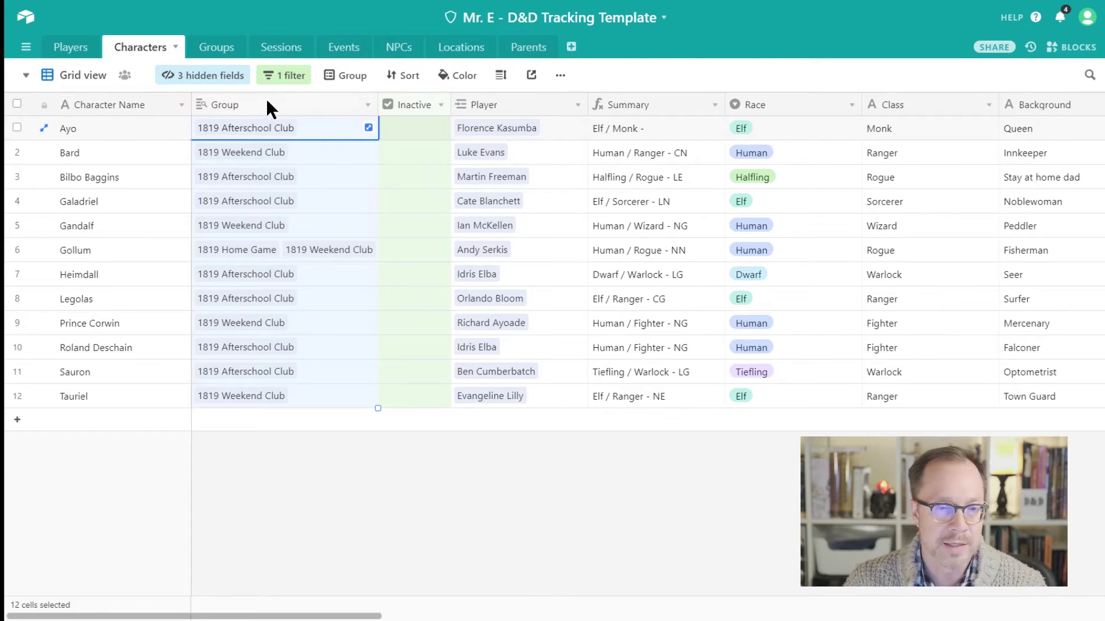
{"action": "left_click", "coordinate": [527, 108]}
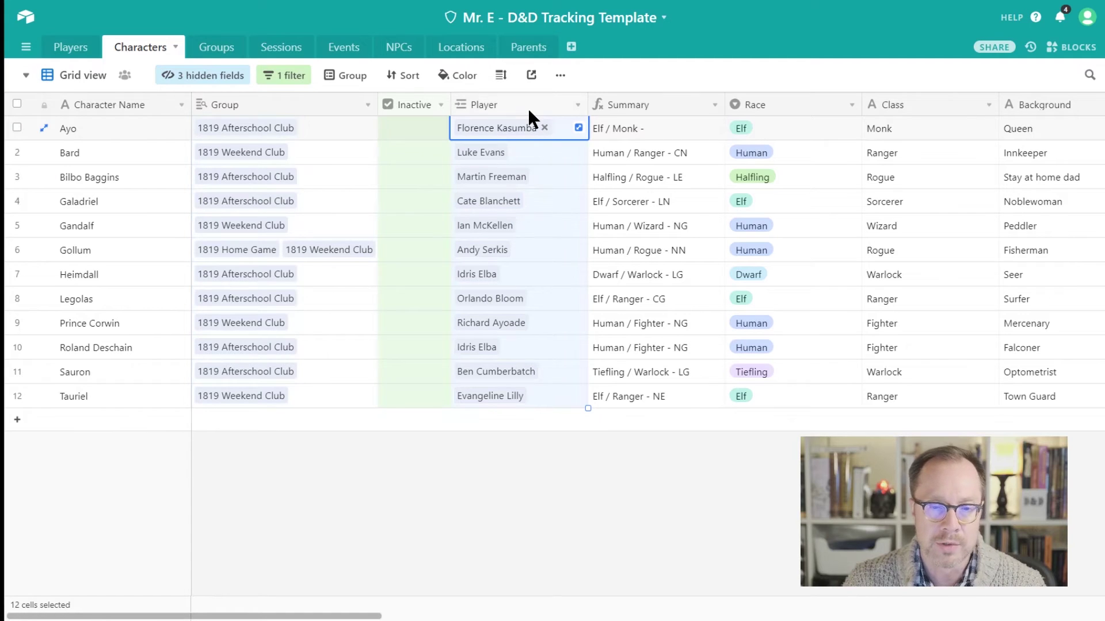
{"action": "left_click", "coordinate": [120, 126]}
{"action": "left_click", "coordinate": [107, 154]}
{"action": "left_click", "coordinate": [128, 175]}
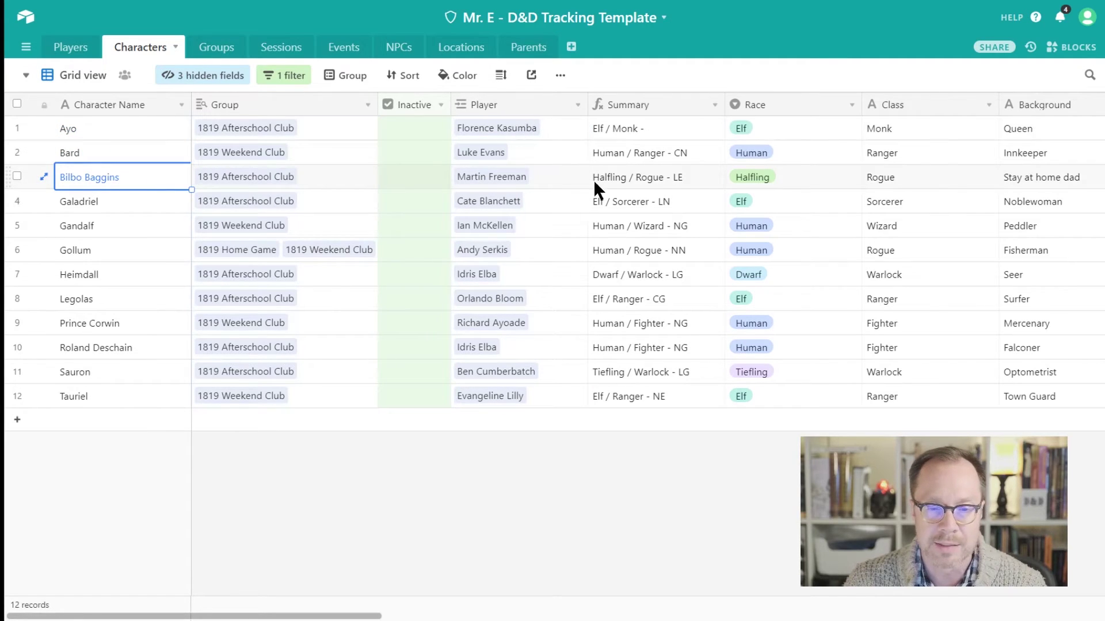
Inspect Bilbo Baggins' player, summary, Halfling race options and class
{"action": "left_click", "coordinate": [491, 183]}
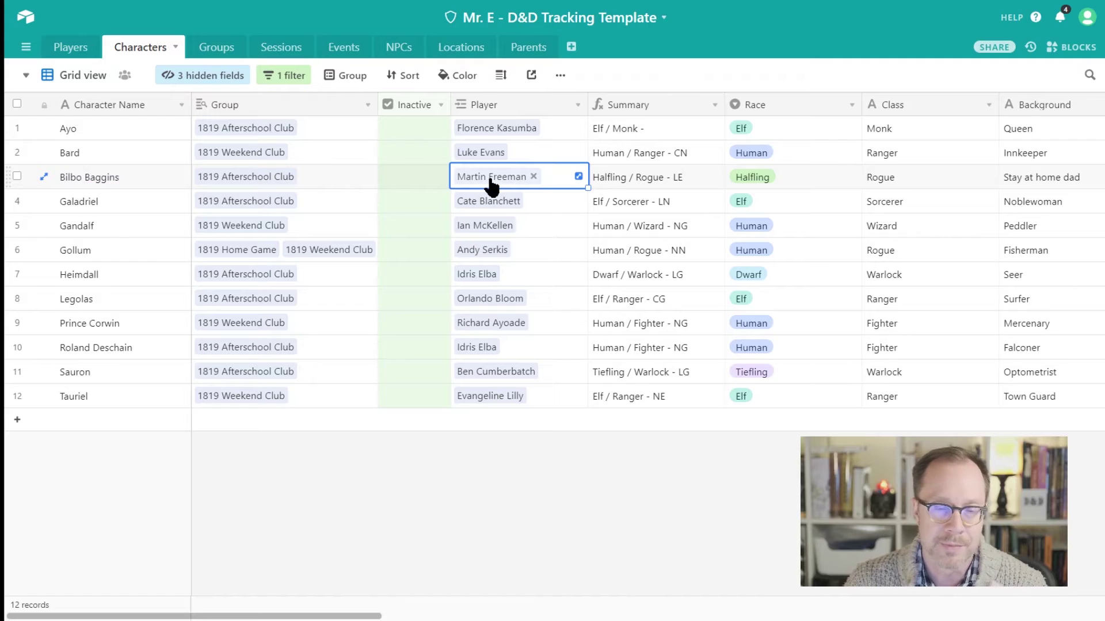
{"action": "left_click", "coordinate": [665, 178]}
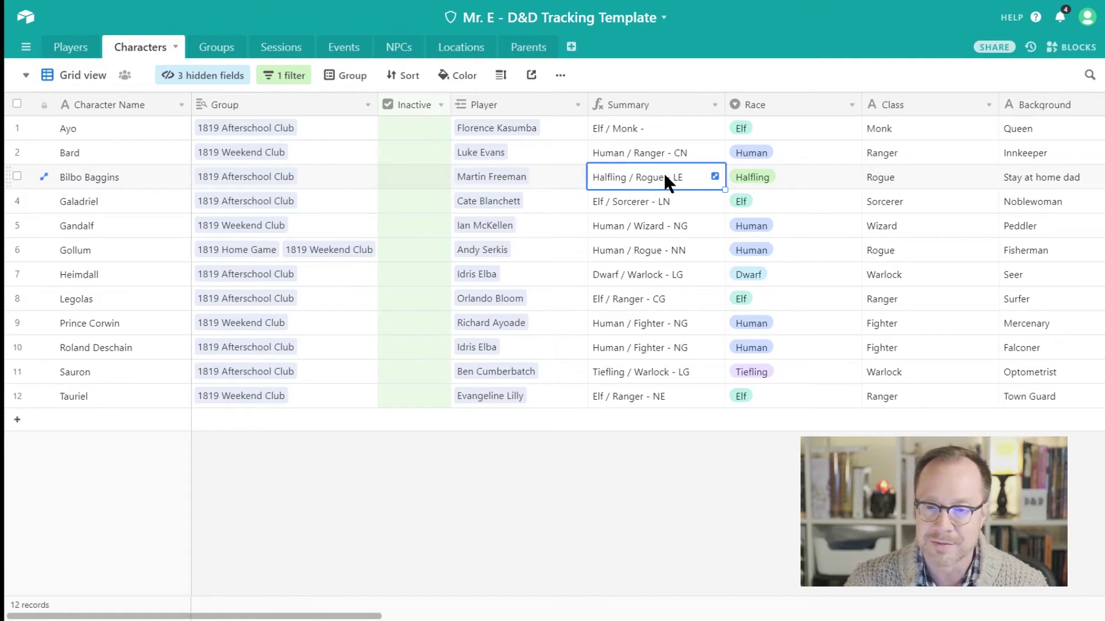
{"action": "left_click", "coordinate": [793, 176]}
{"action": "left_click", "coordinate": [776, 177]}
{"action": "scroll", "coordinate": [752, 379], "scroll_direction": "down", "scroll_amount": 1}
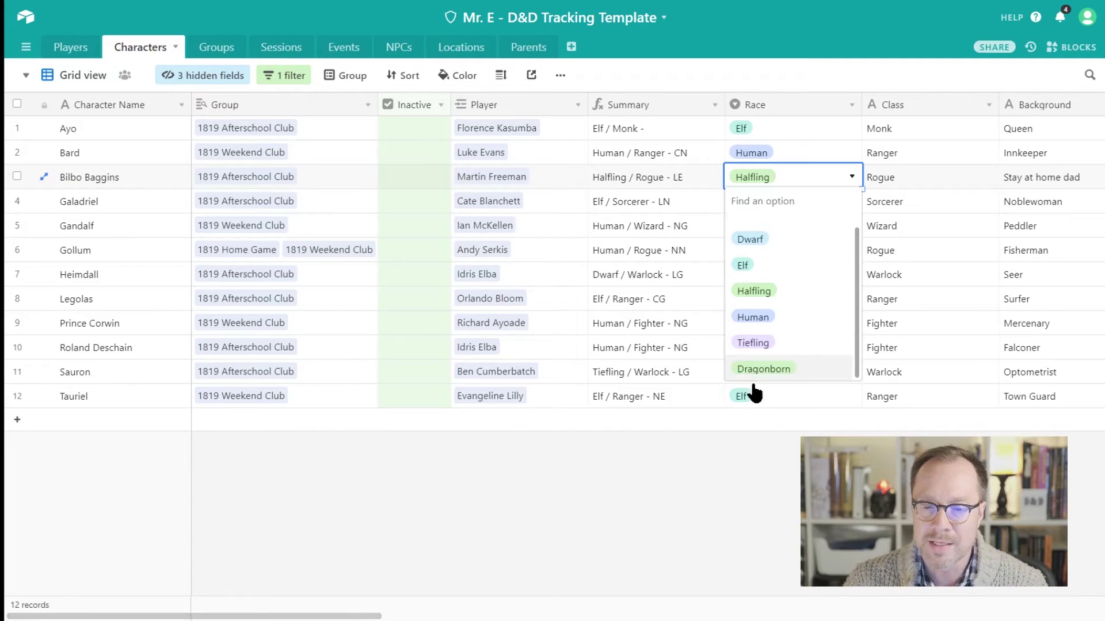
{"action": "scroll", "coordinate": [747, 345], "scroll_direction": "up", "scroll_amount": 1}
{"action": "left_click", "coordinate": [851, 176]}
{"action": "left_click", "coordinate": [901, 177]}
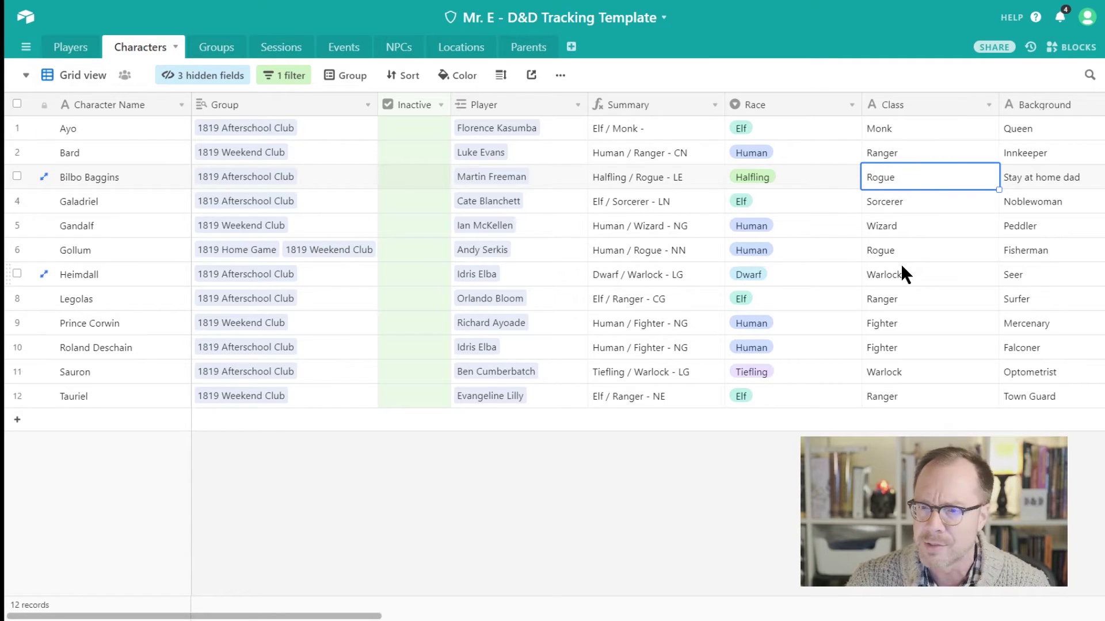
Review Bilbo's background and the Background and Inclination columns
{"action": "left_click", "coordinate": [1041, 179]}
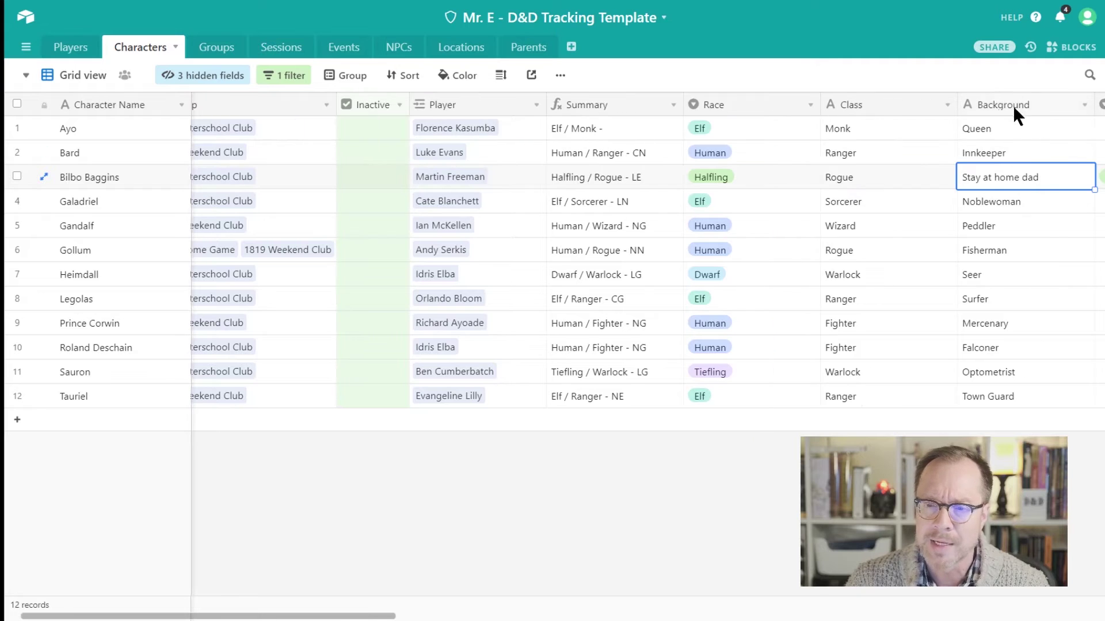
{"action": "left_click", "coordinate": [1012, 106]}
{"action": "left_click_drag", "start_coordinate": [276, 615], "coordinate": [364, 619]}
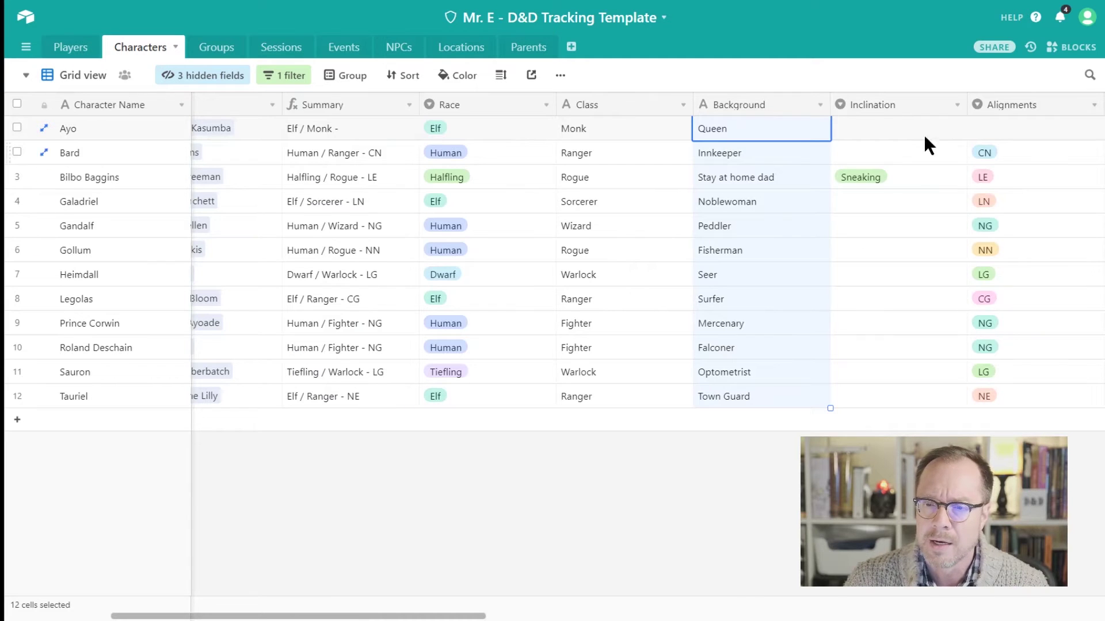
{"action": "left_click", "coordinate": [903, 103]}
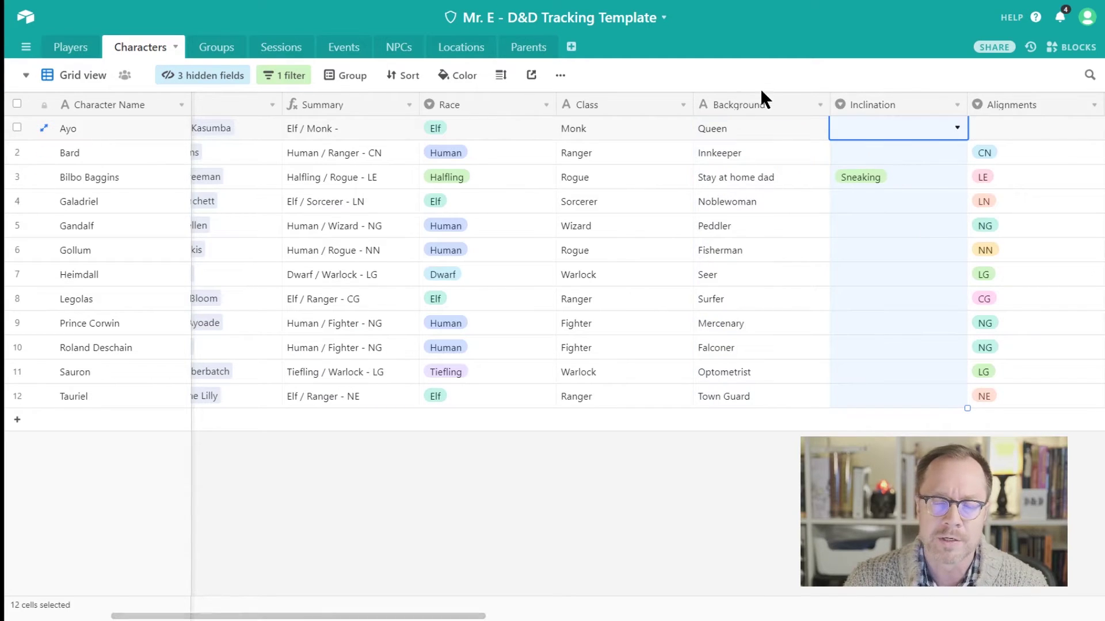
Set Galadriel's Inclination to Magic and Gandalf's to Nature, then check the NG and LE alignments
{"action": "left_click", "coordinate": [869, 205]}
{"action": "left_click", "coordinate": [956, 202]}
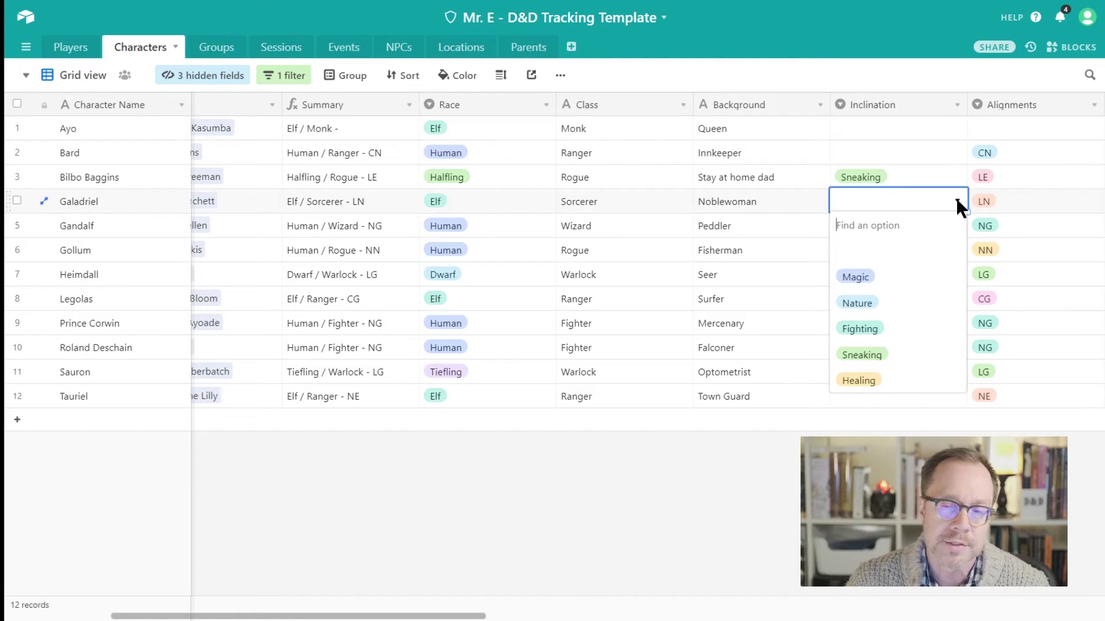
{"action": "left_click", "coordinate": [907, 277]}
{"action": "left_click", "coordinate": [909, 227]}
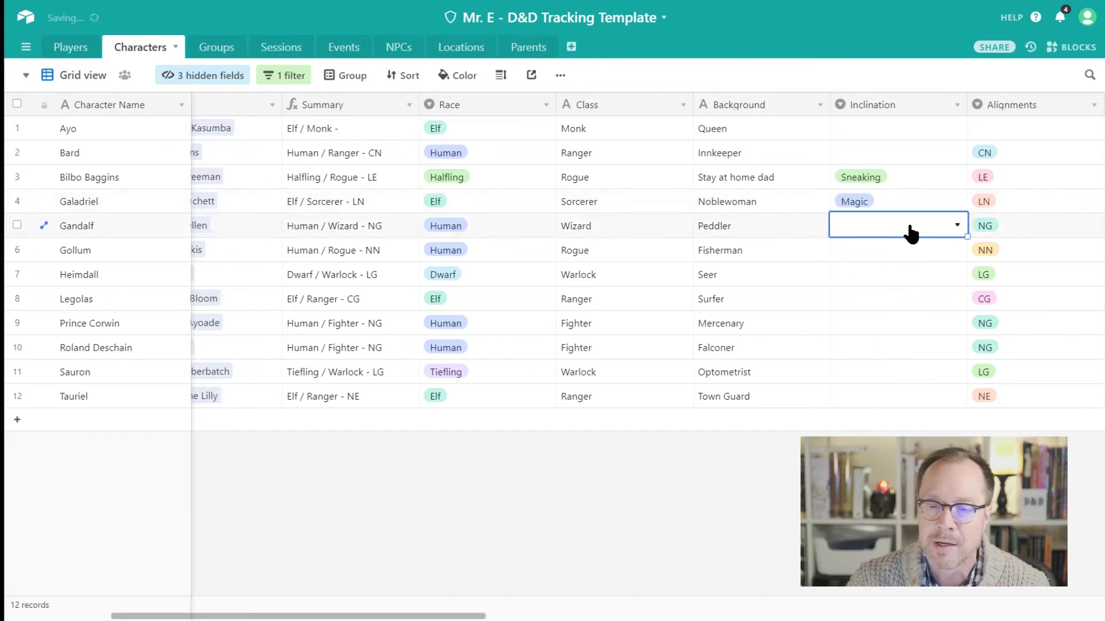
{"action": "left_click", "coordinate": [956, 225]}
{"action": "left_click", "coordinate": [882, 325]}
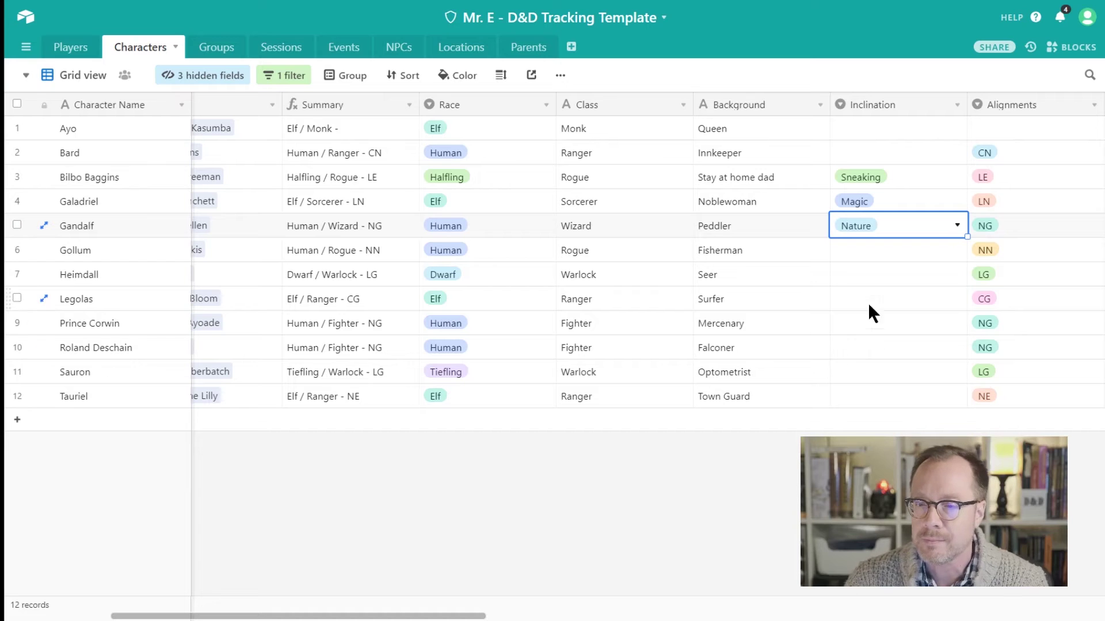
{"action": "left_click", "coordinate": [1020, 226]}
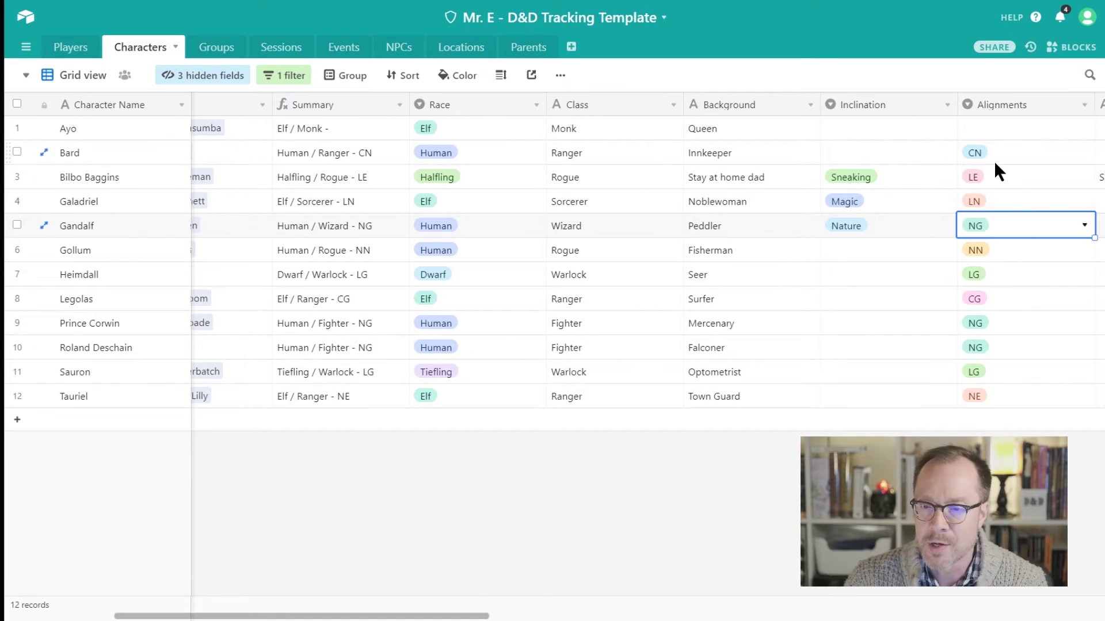
{"action": "left_click", "coordinate": [1001, 183]}
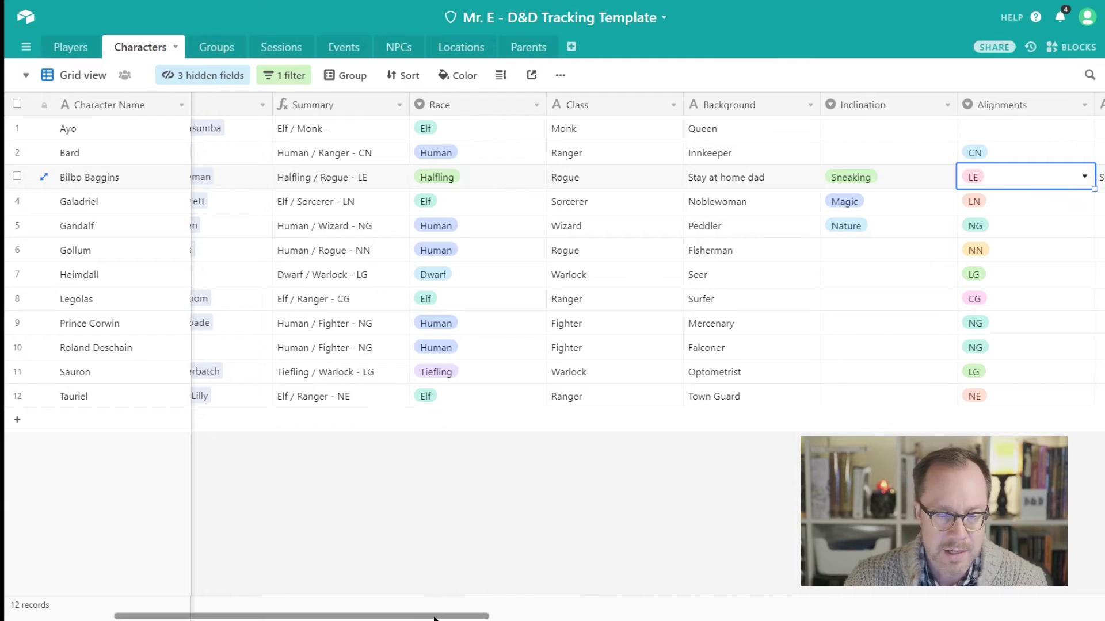
{"action": "left_click_drag", "start_coordinate": [442, 616], "coordinate": [612, 616]}
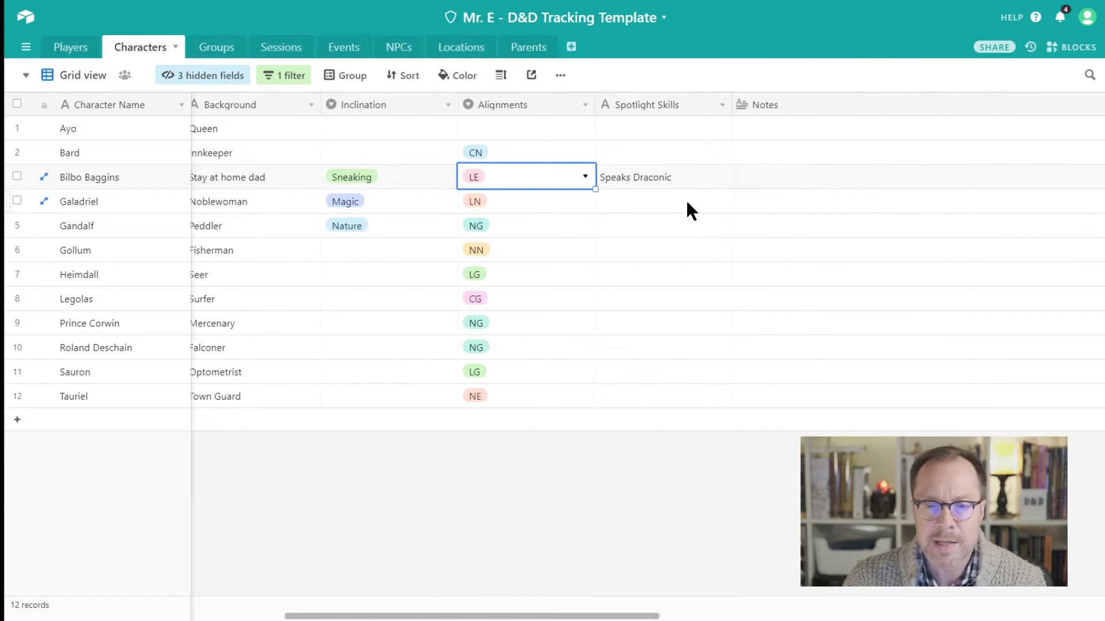
Enter 'Reads Infernal' as Galadriel's Spotlight Skill, beside Bilbo's 'Speaks Draconic'
{"action": "left_click", "coordinate": [684, 173]}
{"action": "left_click", "coordinate": [699, 208]}
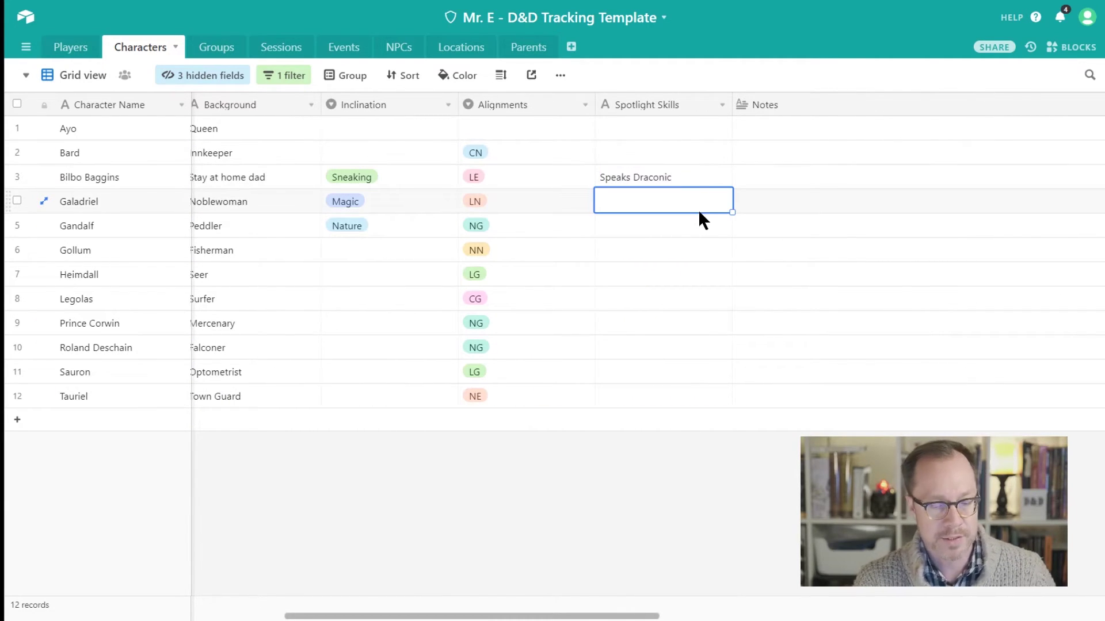
{"action": "type", "text": "Reads"}
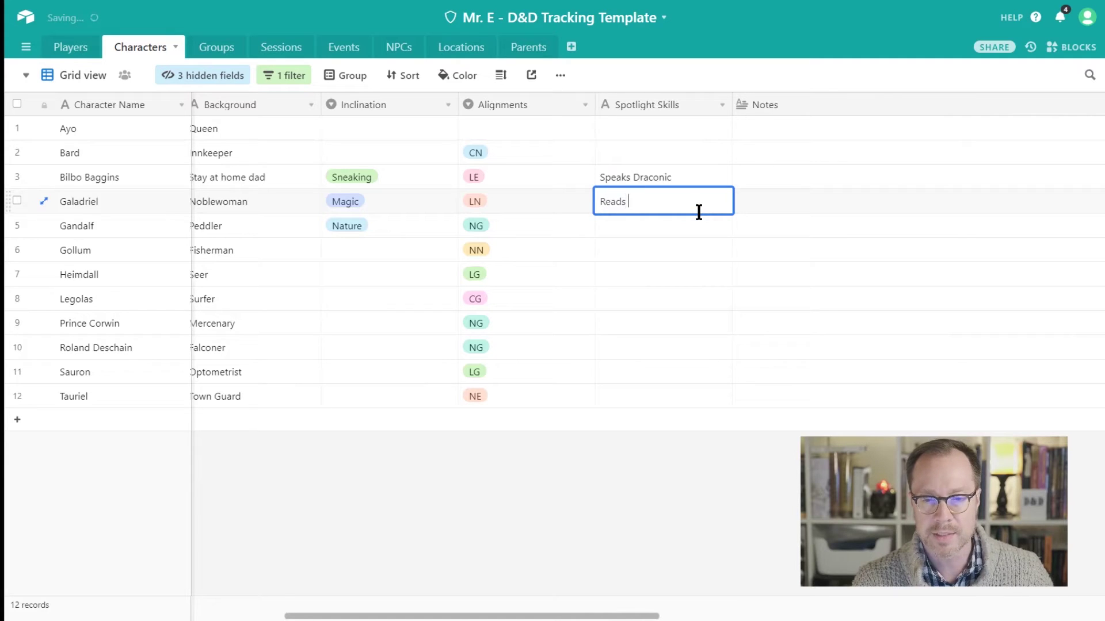
{"action": "type", "text": " Infernal"}
{"action": "key", "text": "Tab"}
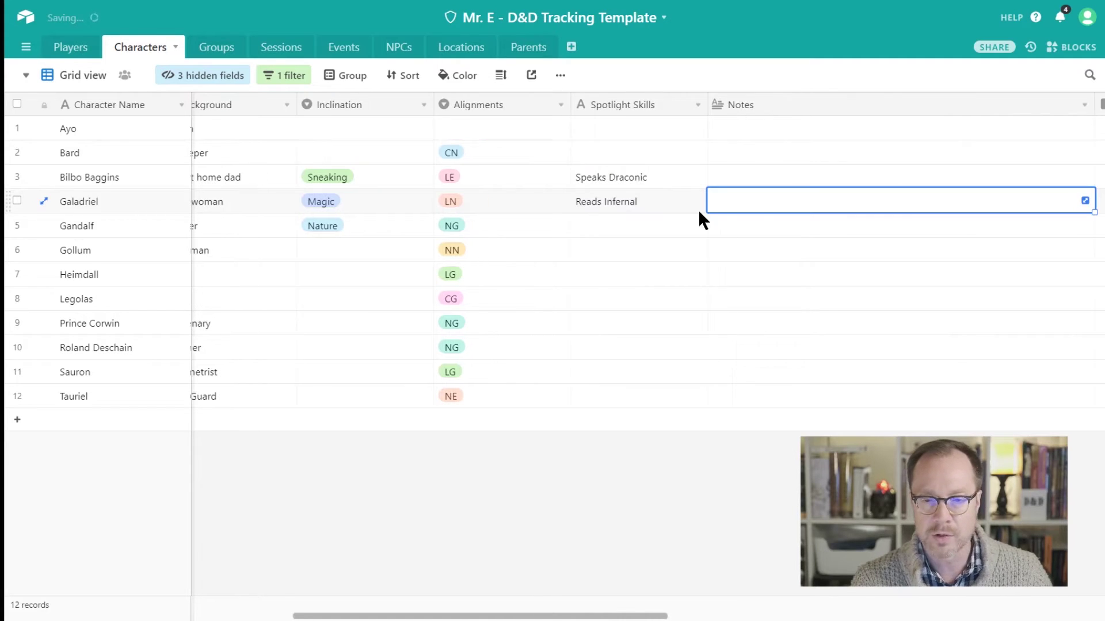
{"action": "left_click", "coordinate": [669, 174]}
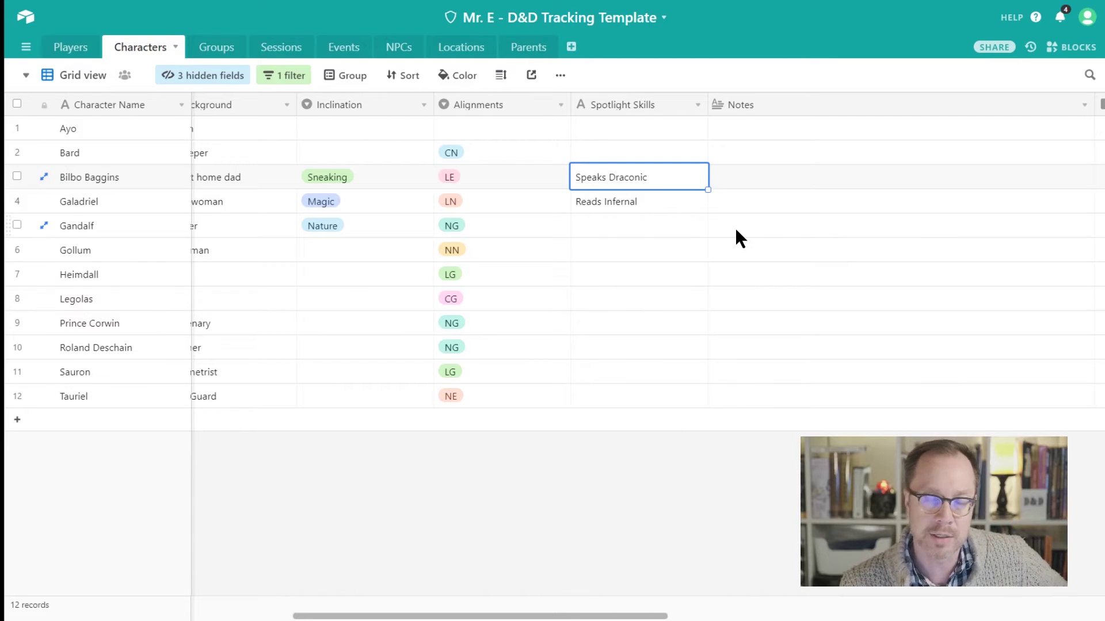
Select Bilbo's six stats and check the STR and DEX column sums
{"action": "left_click", "coordinate": [730, 187]}
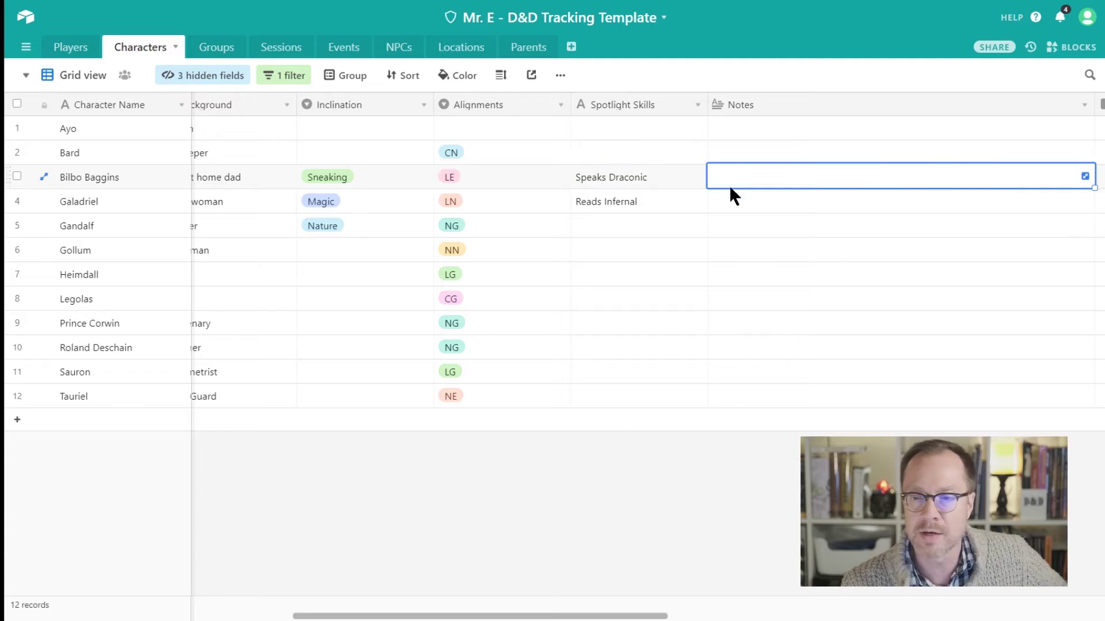
{"action": "left_click_drag", "start_coordinate": [446, 617], "coordinate": [777, 591]}
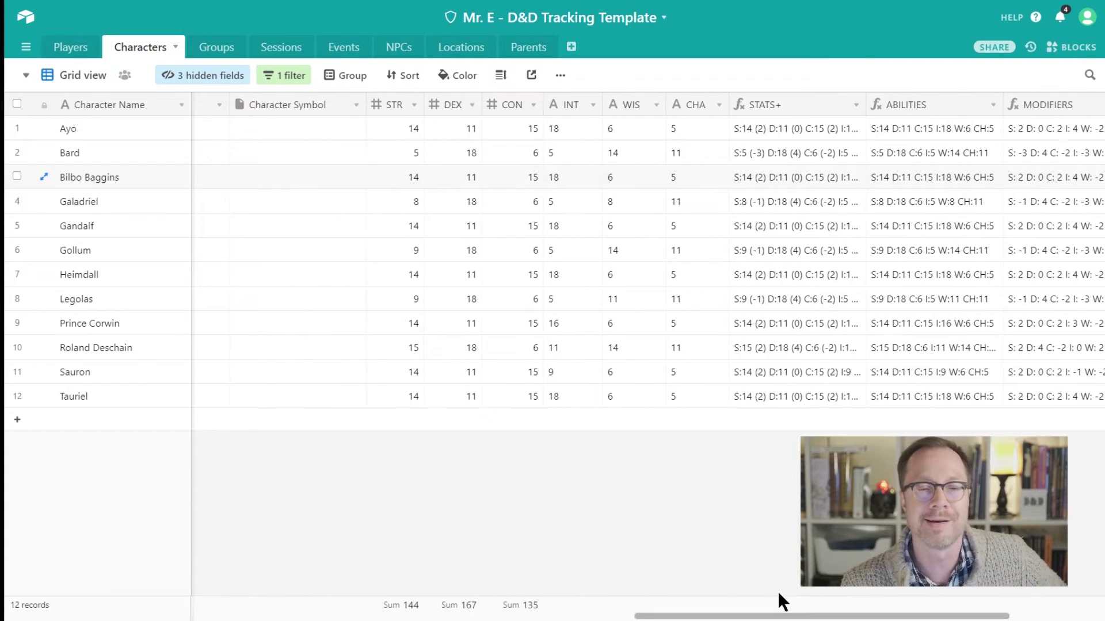
{"action": "left_click_drag", "start_coordinate": [396, 183], "coordinate": [690, 186]}
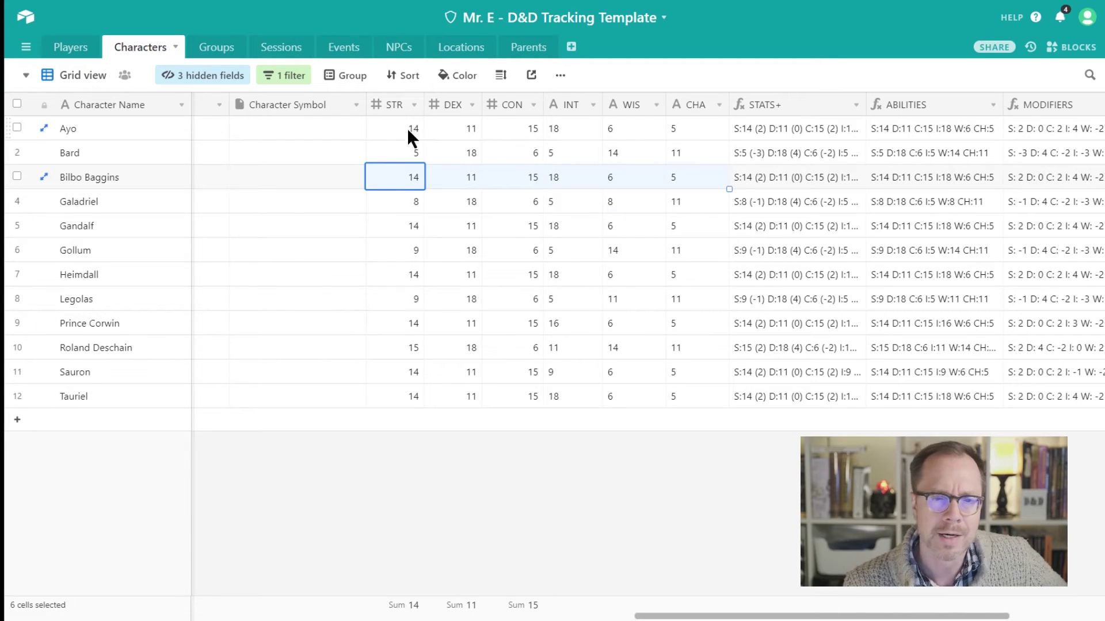
{"action": "left_click", "coordinate": [400, 104]}
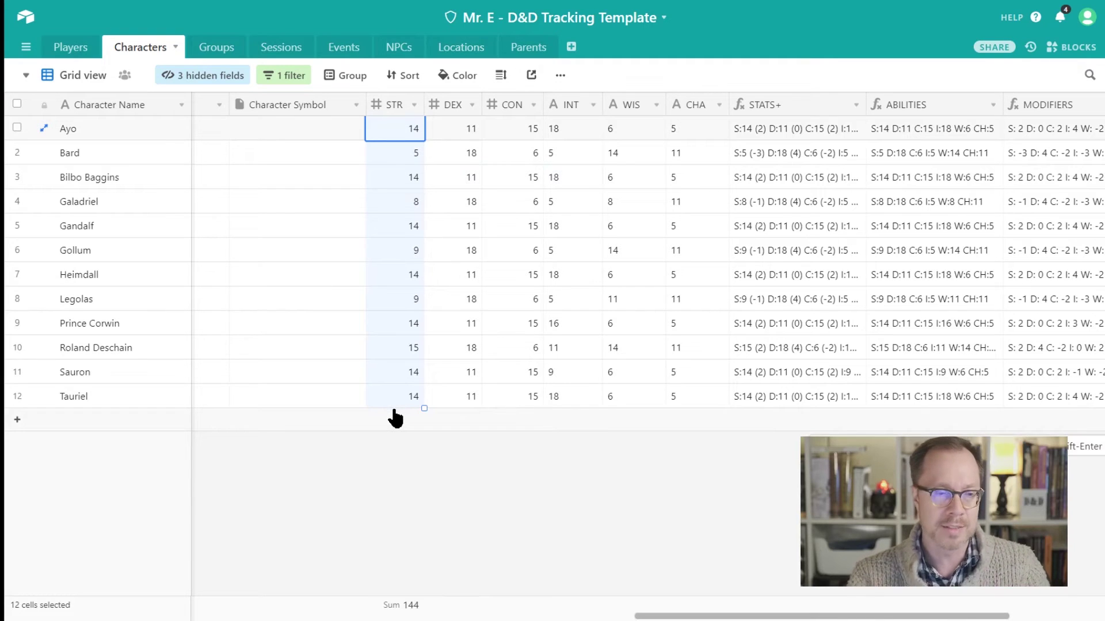
{"action": "left_click", "coordinate": [444, 105]}
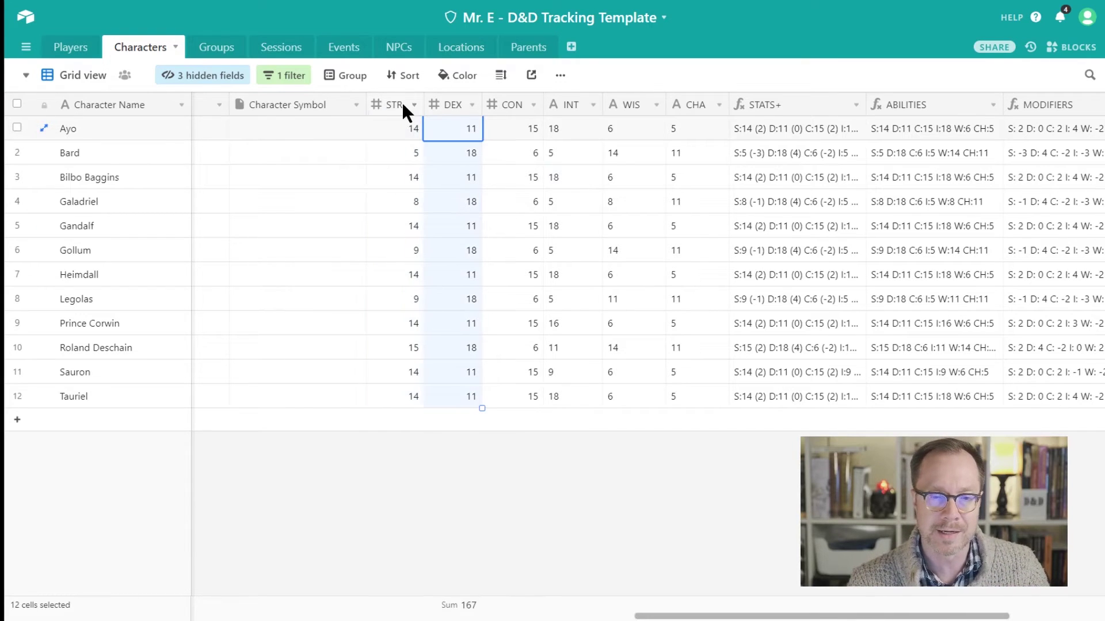
{"action": "left_click", "coordinate": [455, 128]}
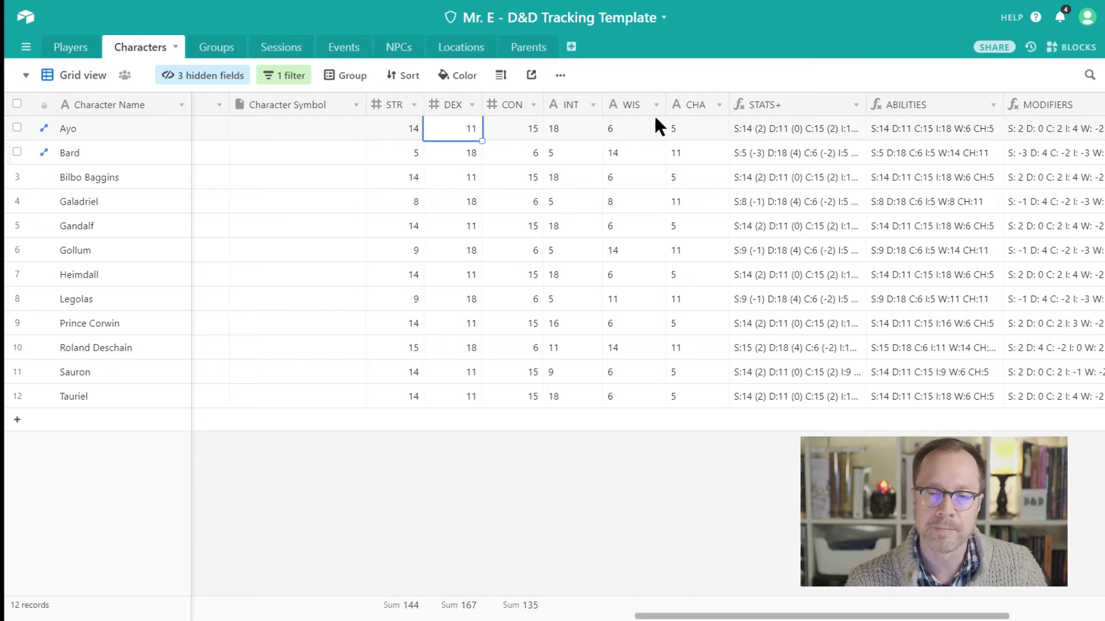
Widen STATS+ to show full stat lines, then review the ABILITIES and MODIFIERS columns
{"action": "left_click", "coordinate": [806, 103]}
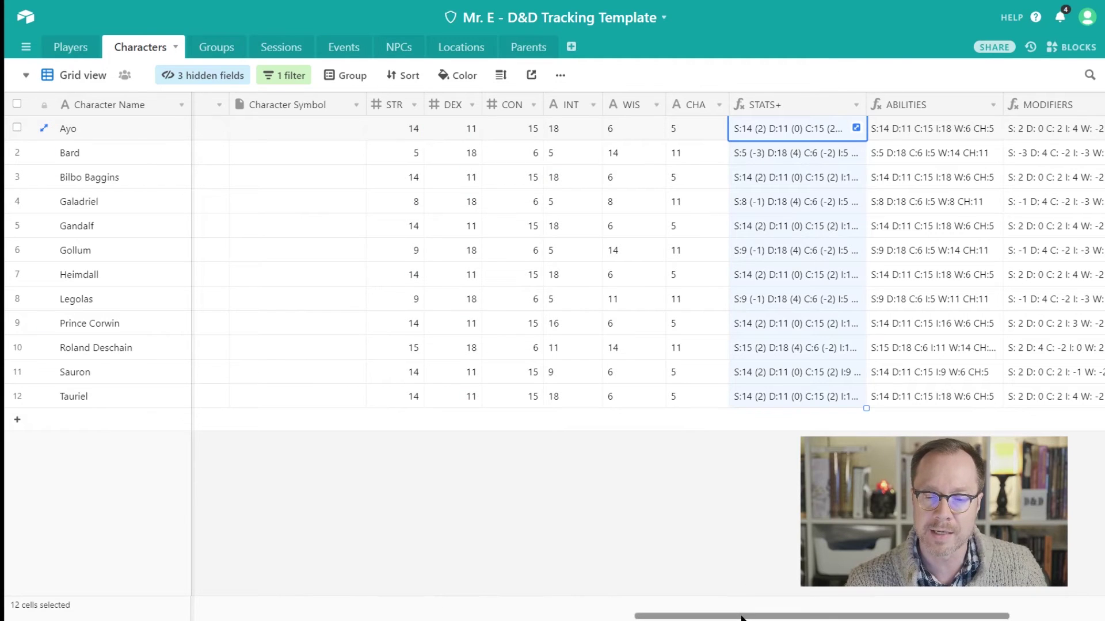
{"action": "scroll", "coordinate": [742, 611], "scroll_direction": "right", "scroll_amount": 5}
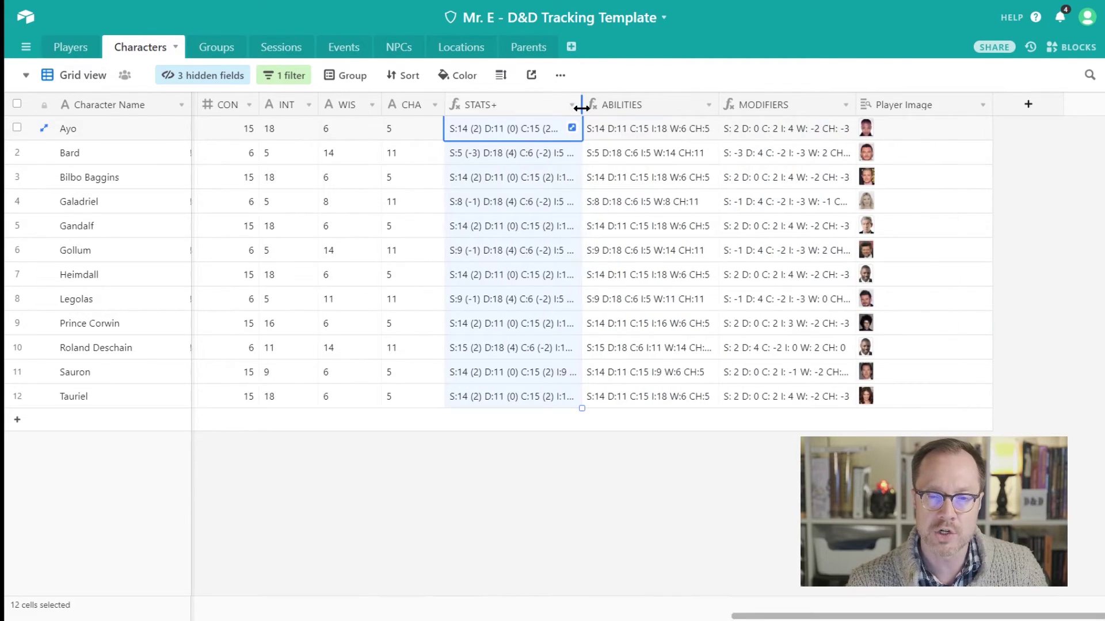
{"action": "left_click_drag", "start_coordinate": [581, 107], "coordinate": [702, 114]}
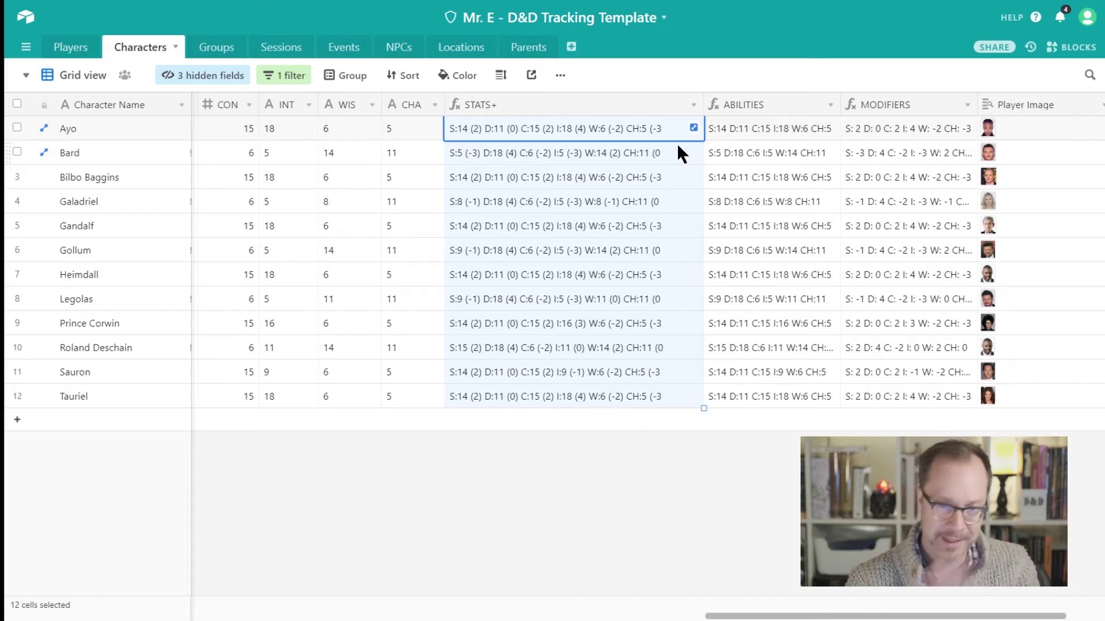
{"action": "left_click", "coordinate": [764, 107]}
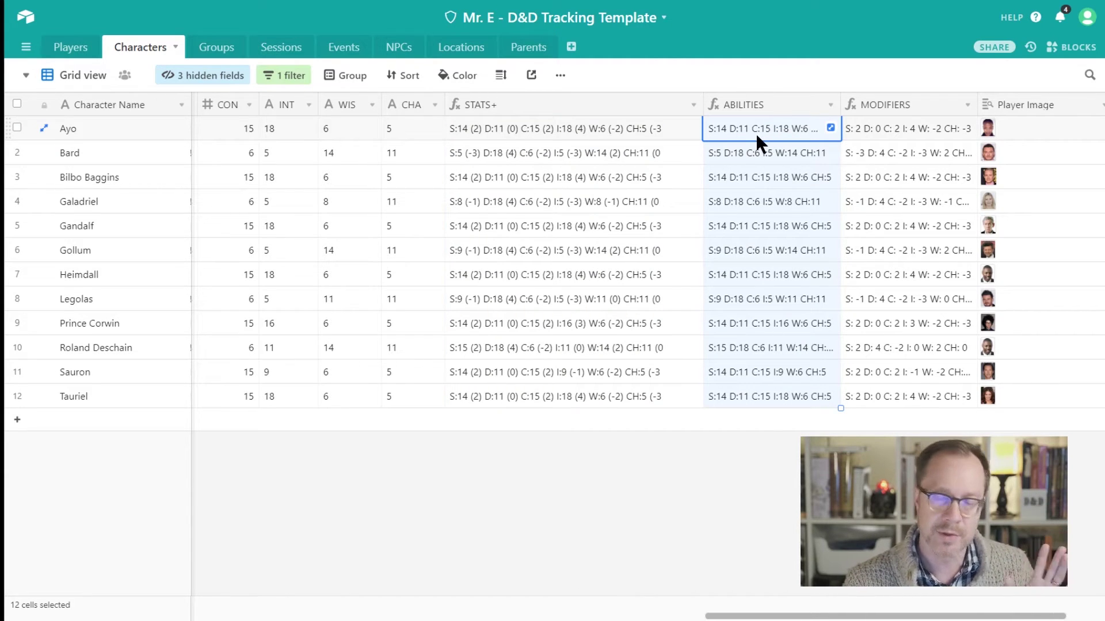
{"action": "left_click", "coordinate": [905, 105]}
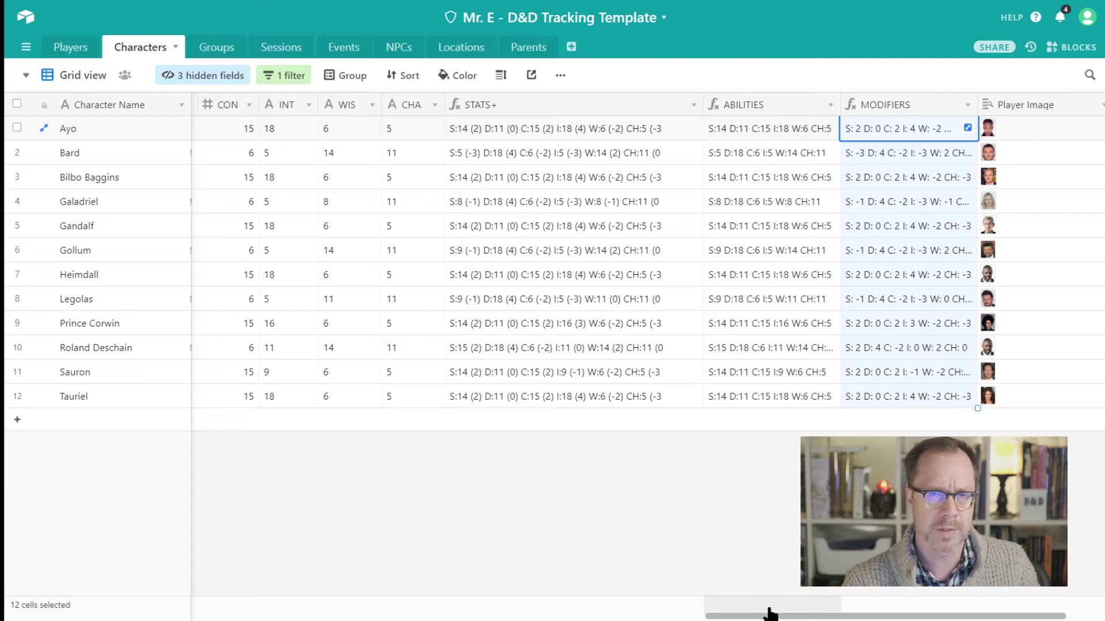
{"action": "left_click_drag", "start_coordinate": [770, 614], "coordinate": [162, 564]}
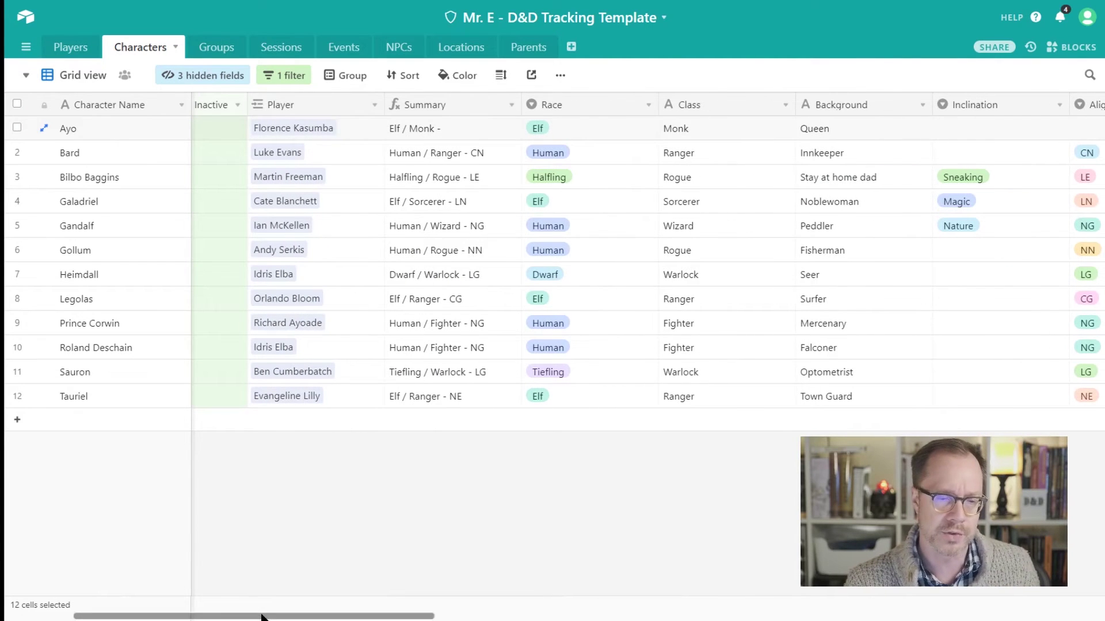
Switch the Characters table to the PC Cards gallery view
{"action": "left_click_drag", "start_coordinate": [262, 617], "coordinate": [104, 584]}
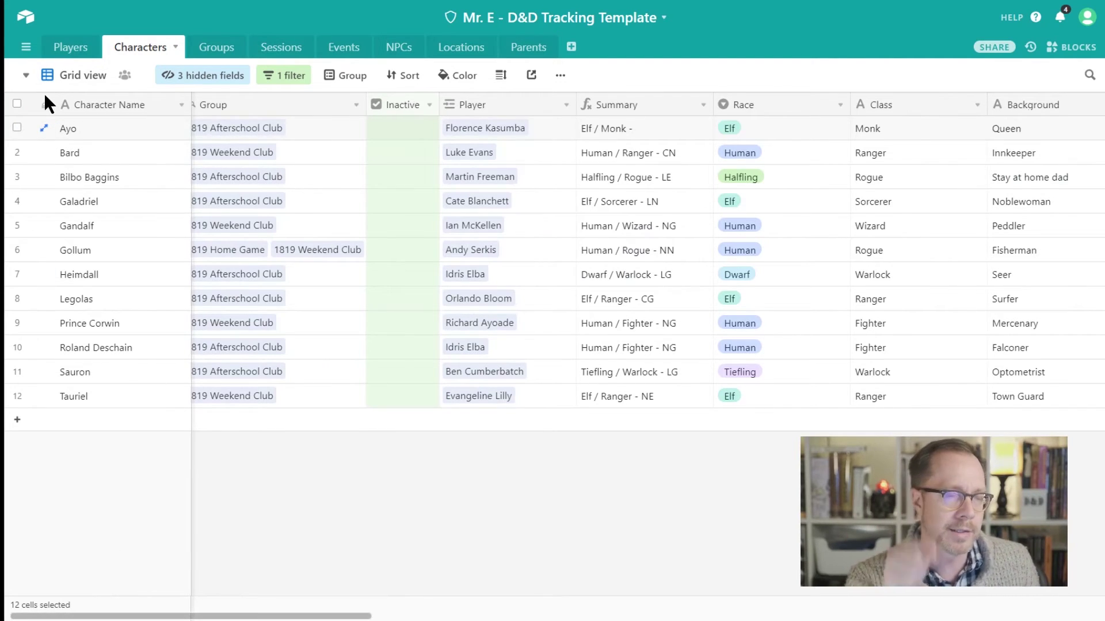
{"action": "left_click", "coordinate": [71, 81]}
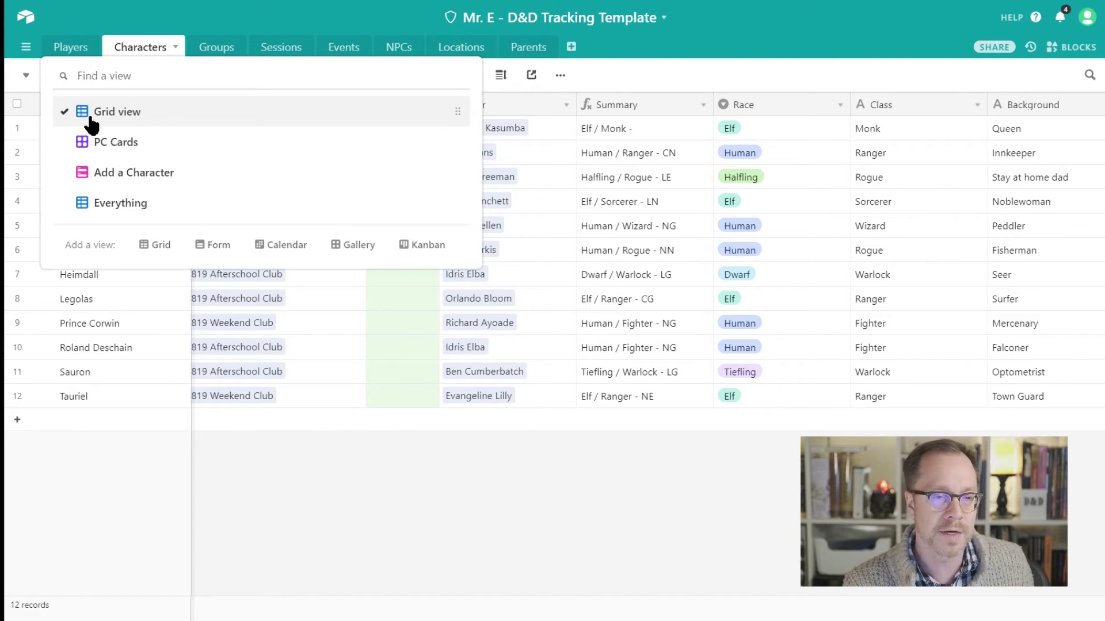
{"action": "left_click", "coordinate": [107, 149]}
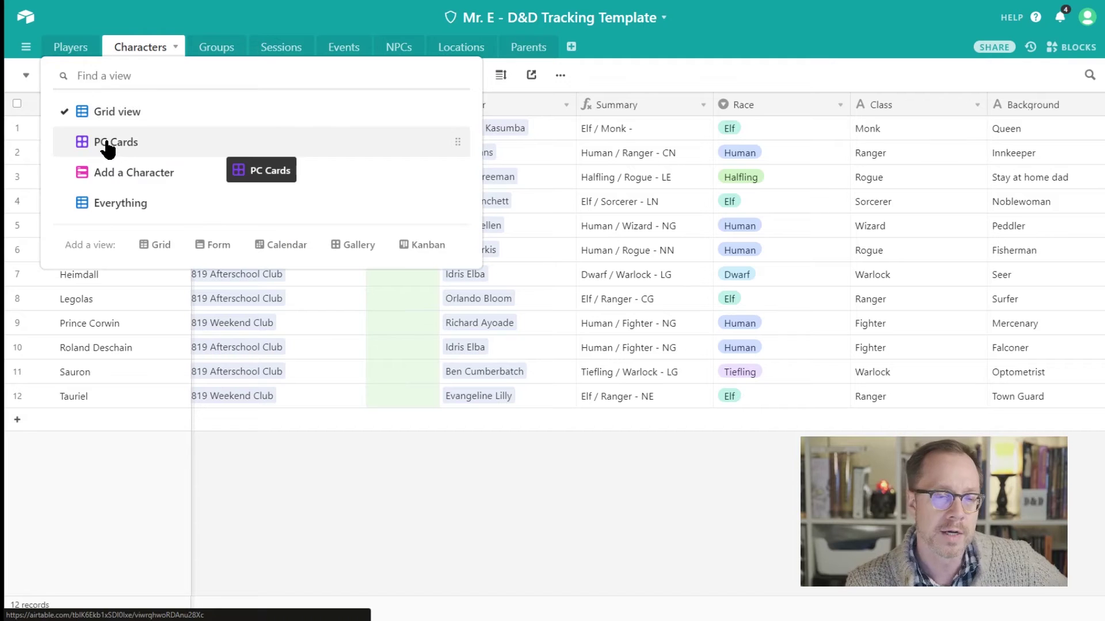
{"action": "left_click", "coordinate": [154, 143]}
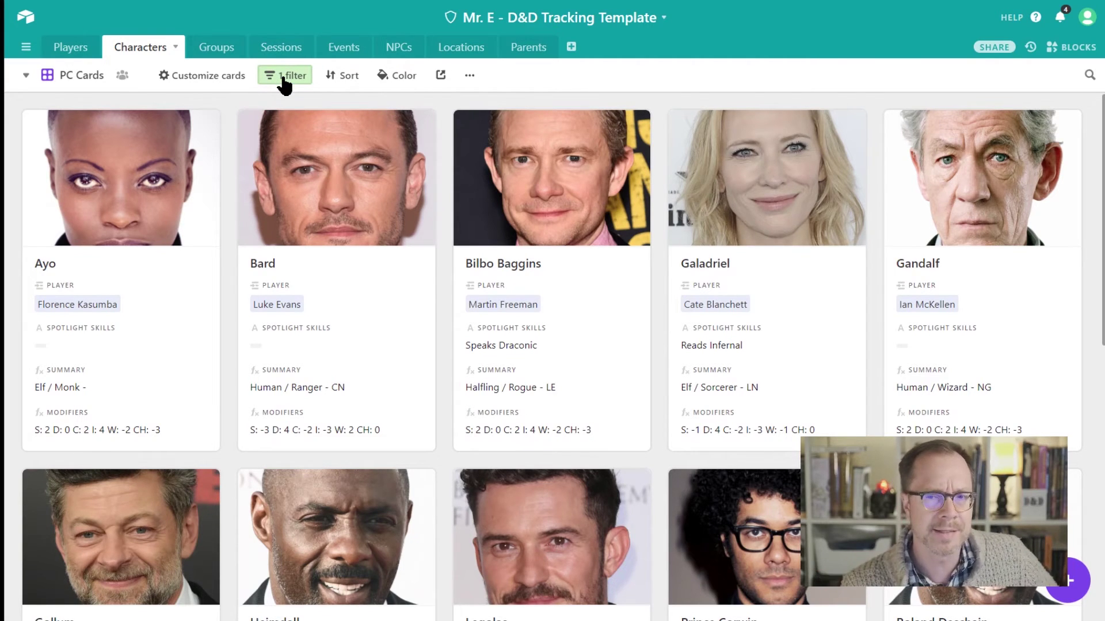
Customize the cards to show ABILITIES and hide MODIFIERS
{"action": "left_click", "coordinate": [217, 80]}
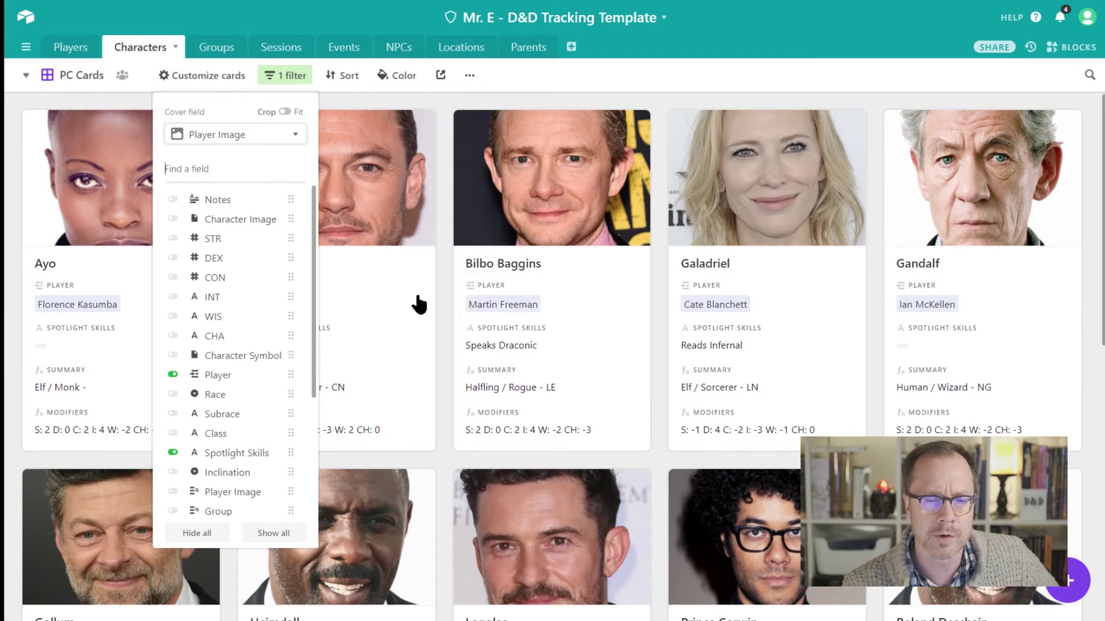
{"action": "scroll", "coordinate": [262, 435], "scroll_direction": "down", "scroll_amount": 5}
{"action": "left_click", "coordinate": [172, 488]}
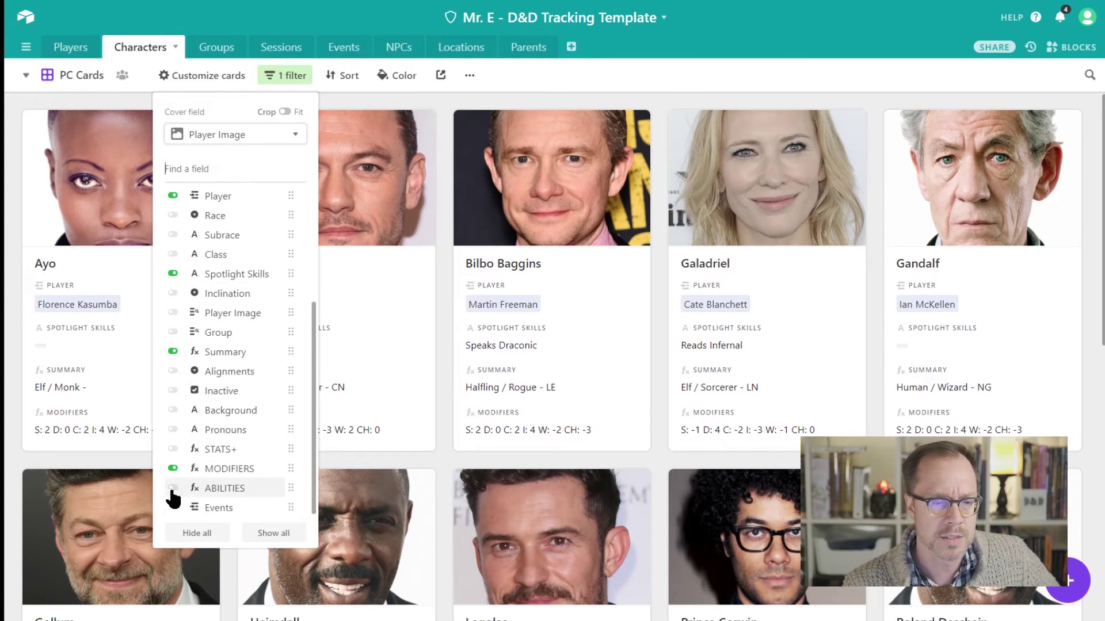
{"action": "left_click", "coordinate": [173, 468]}
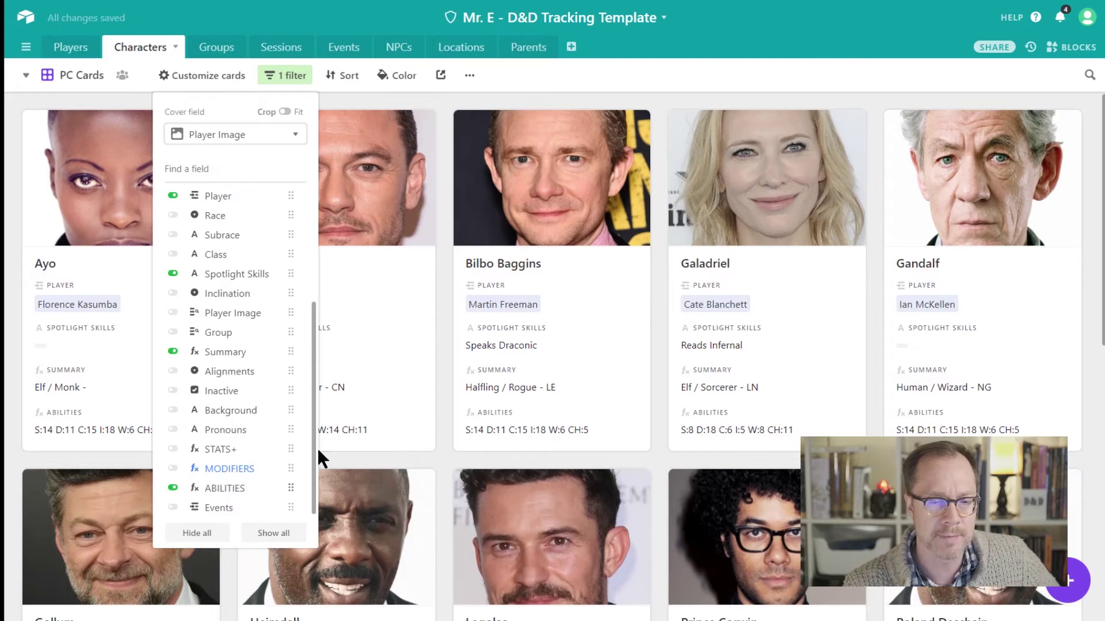
{"action": "left_click", "coordinate": [446, 473]}
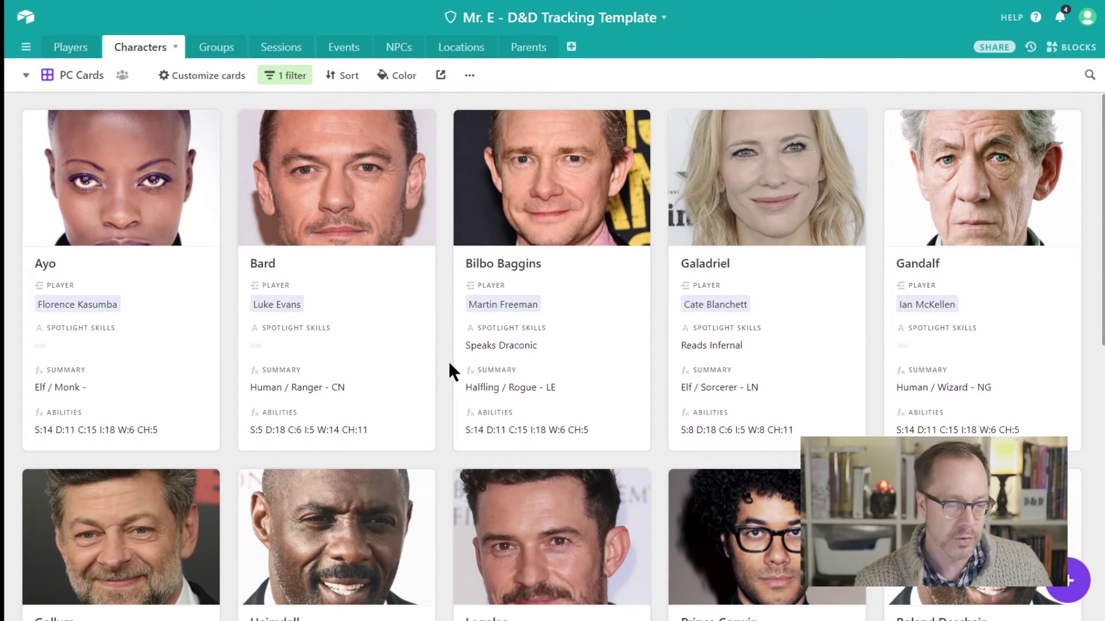
Preview printing the 12 character cards in Chrome, then dismiss the print dialog
{"action": "key", "text": "ctrl+p"}
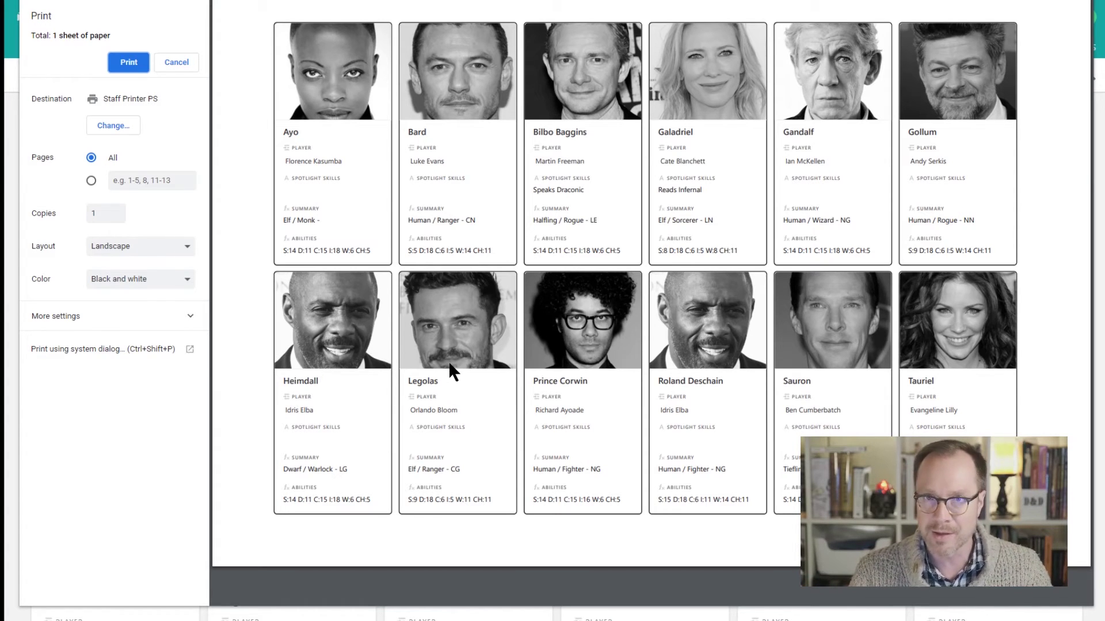
{"action": "key", "text": "Escape"}
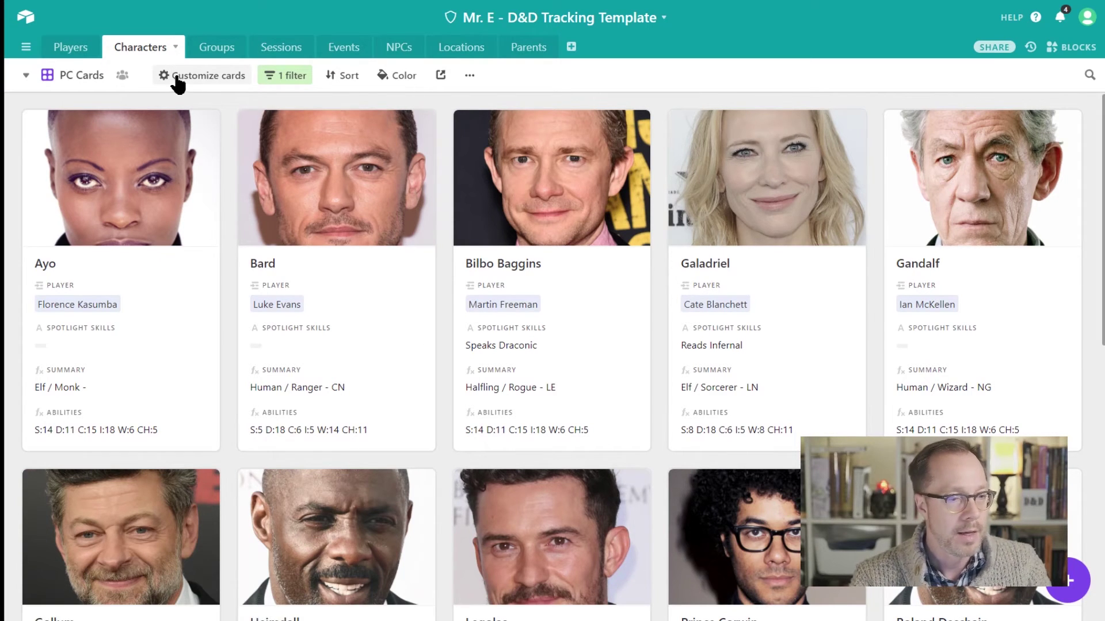
Look through the 1819 Afterschool Club record in Groups, then return to the Sessions table
{"action": "left_click", "coordinate": [214, 48]}
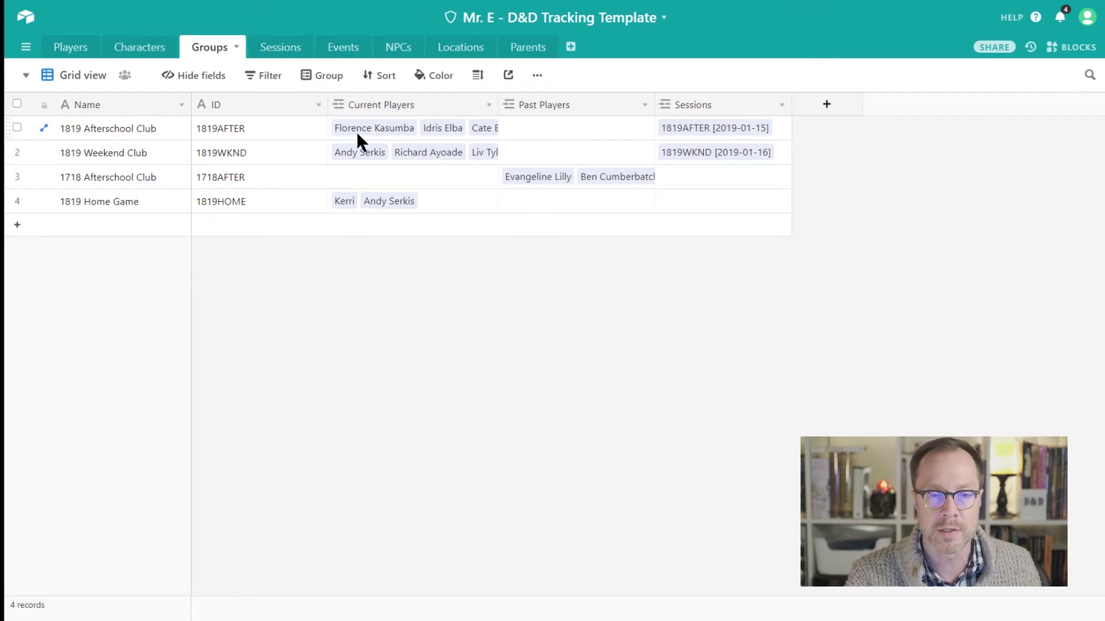
{"action": "left_click", "coordinate": [43, 129]}
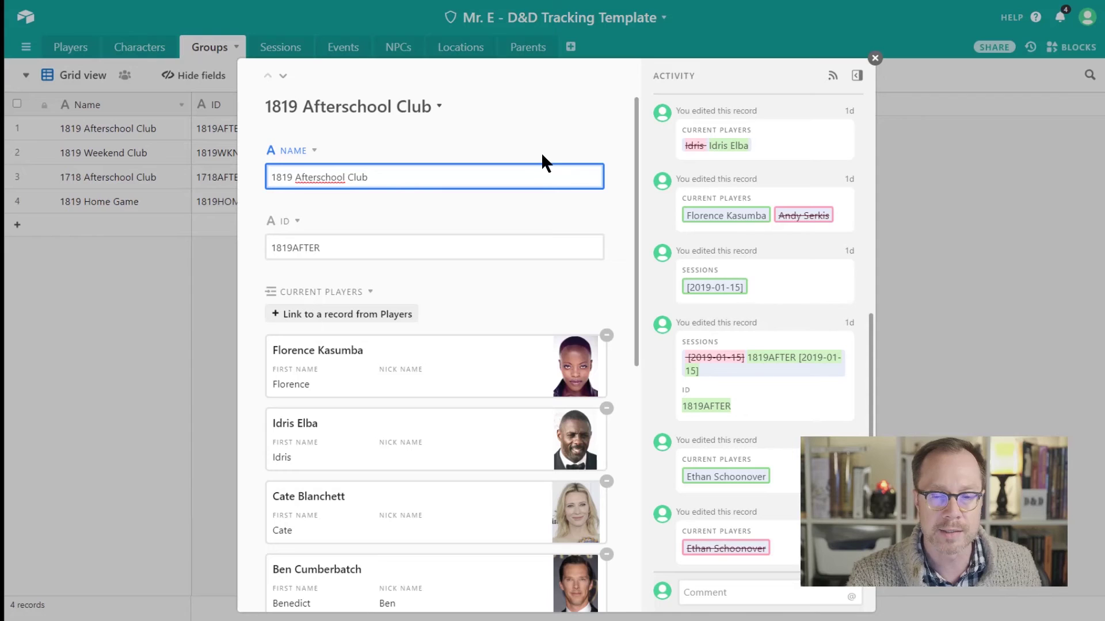
{"action": "scroll", "coordinate": [535, 305], "scroll_direction": "down", "scroll_amount": 5}
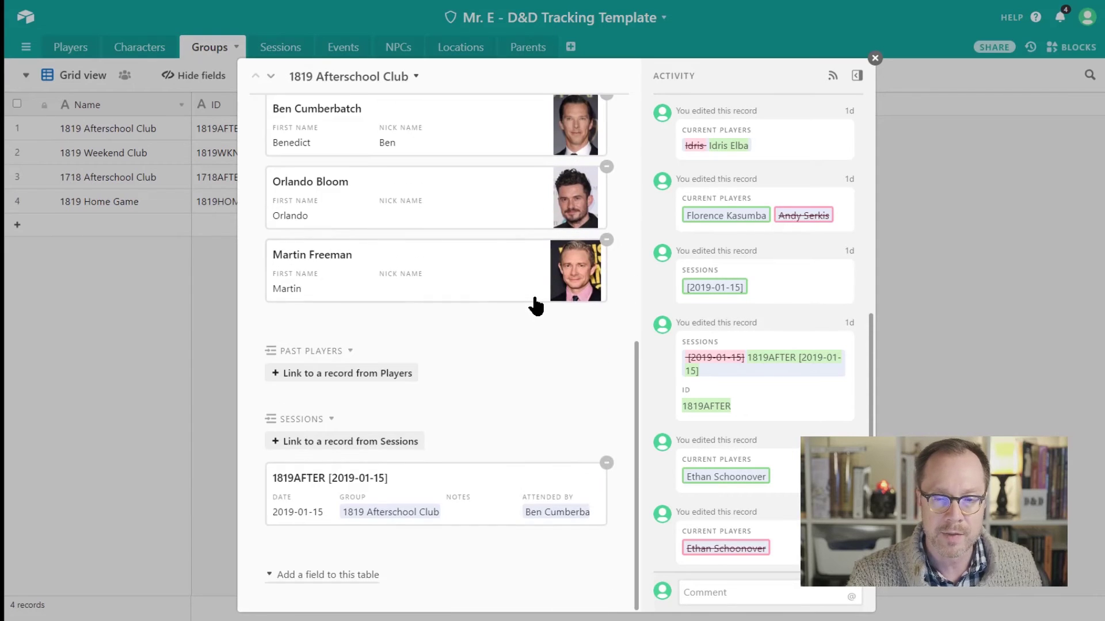
{"action": "scroll", "coordinate": [535, 305], "scroll_direction": "up", "scroll_amount": 5}
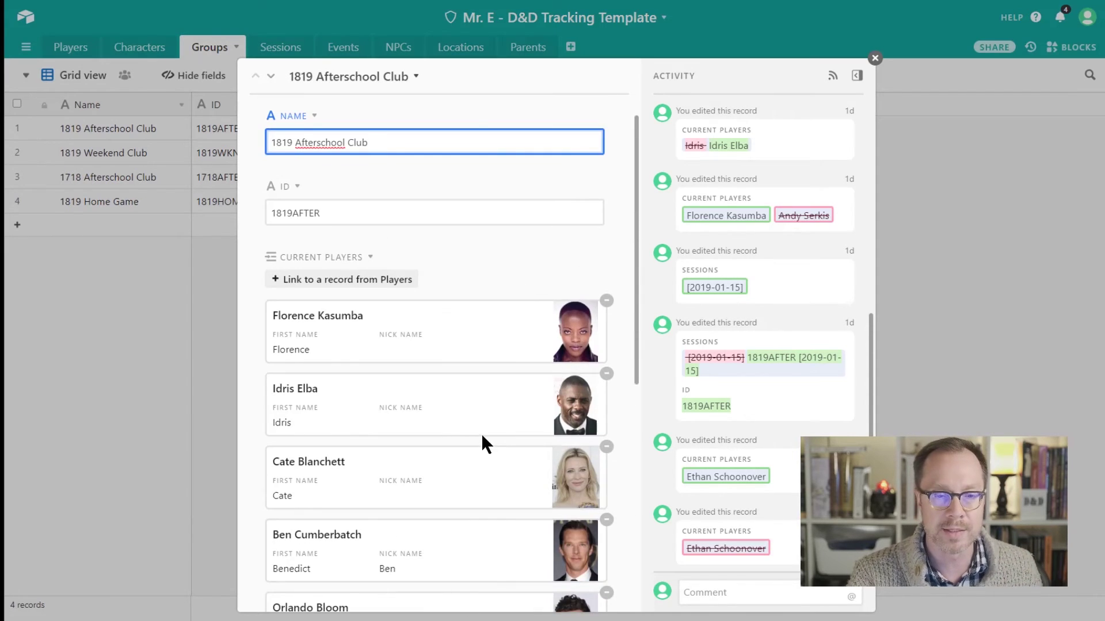
{"action": "scroll", "coordinate": [481, 435], "scroll_direction": "down", "scroll_amount": 5}
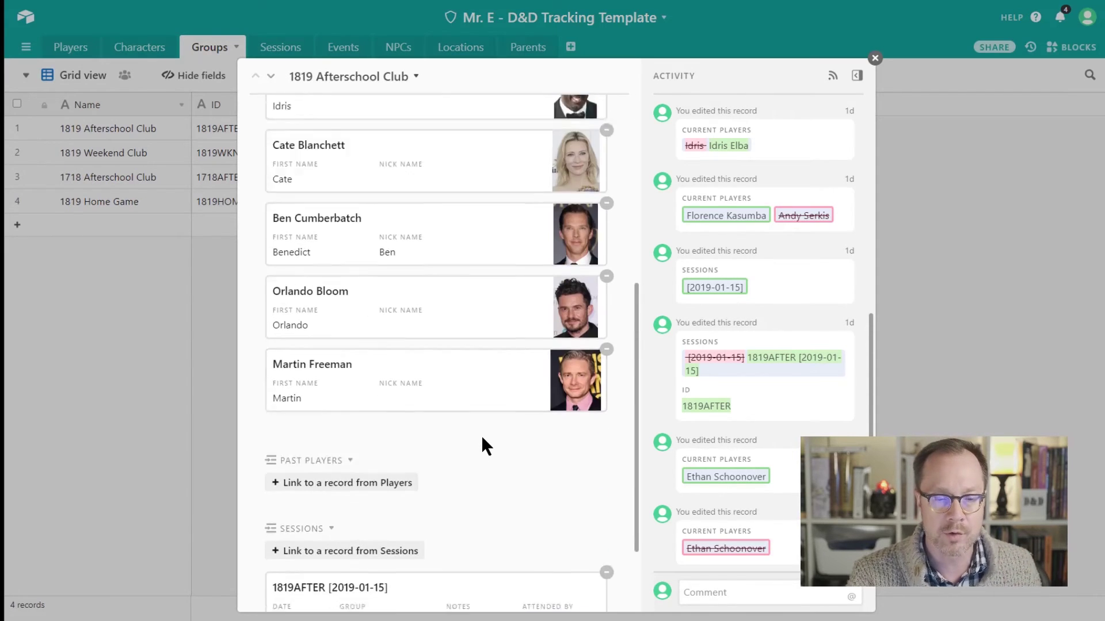
{"action": "left_click", "coordinate": [133, 394]}
{"action": "left_click", "coordinate": [267, 53]}
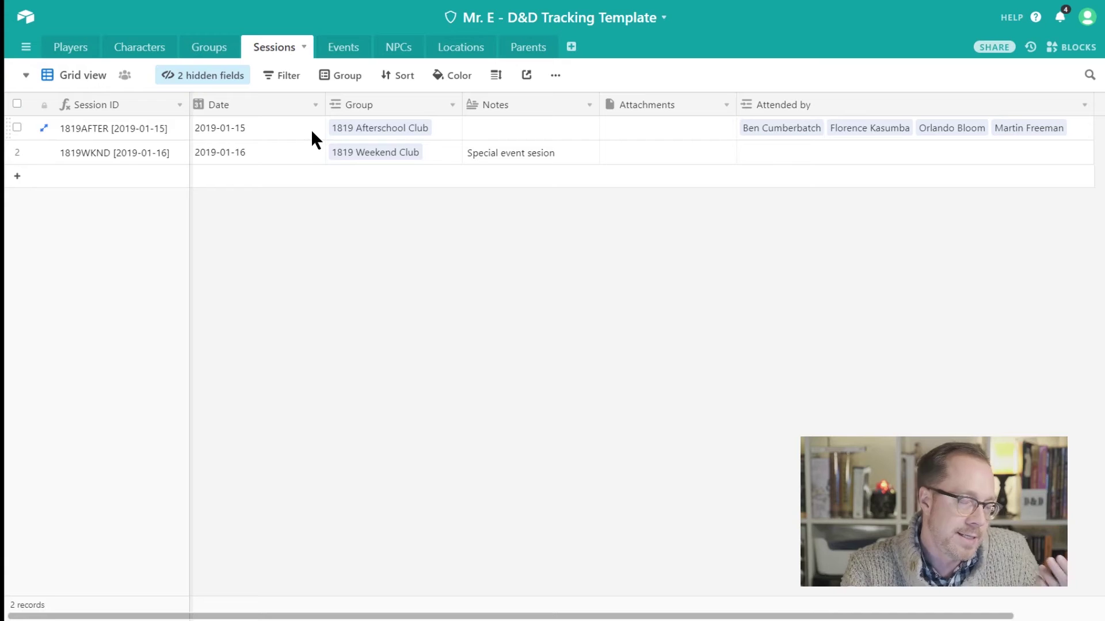
Add a session dated January 15, 2019 linked to the 1819 Home Game group
{"action": "left_click", "coordinate": [238, 179]}
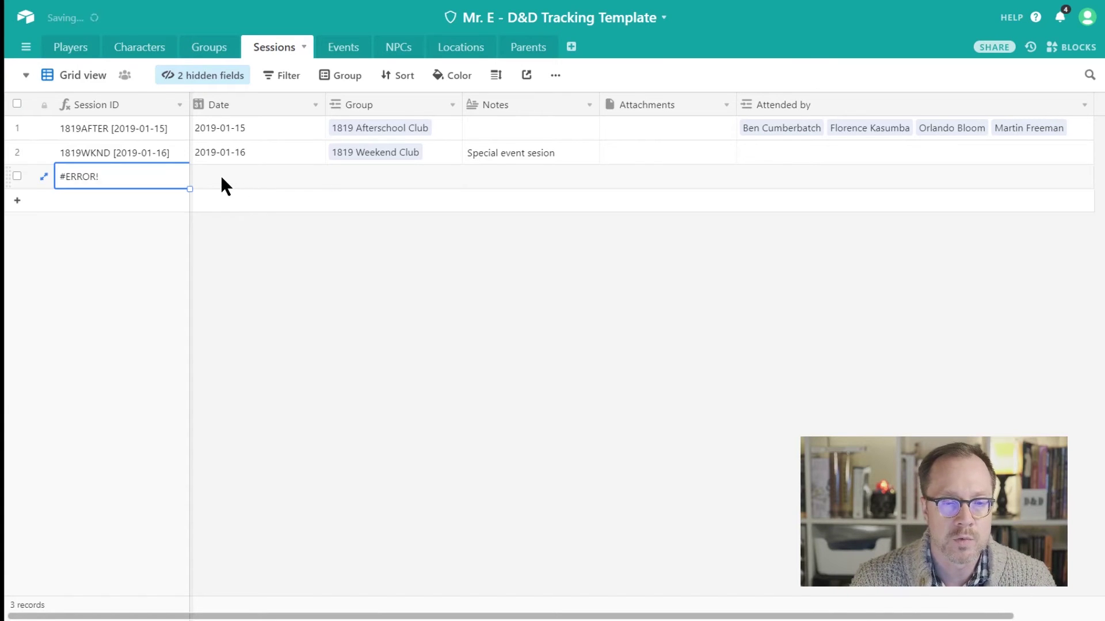
{"action": "double_click", "coordinate": [221, 178]}
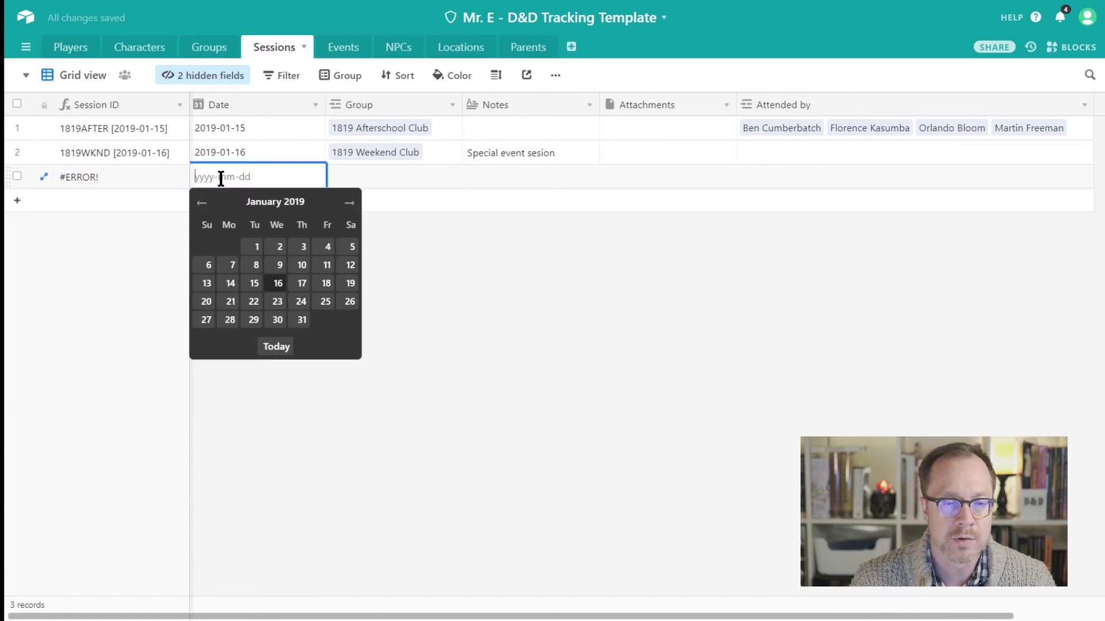
{"action": "left_click", "coordinate": [255, 284]}
{"action": "left_click", "coordinate": [335, 183]}
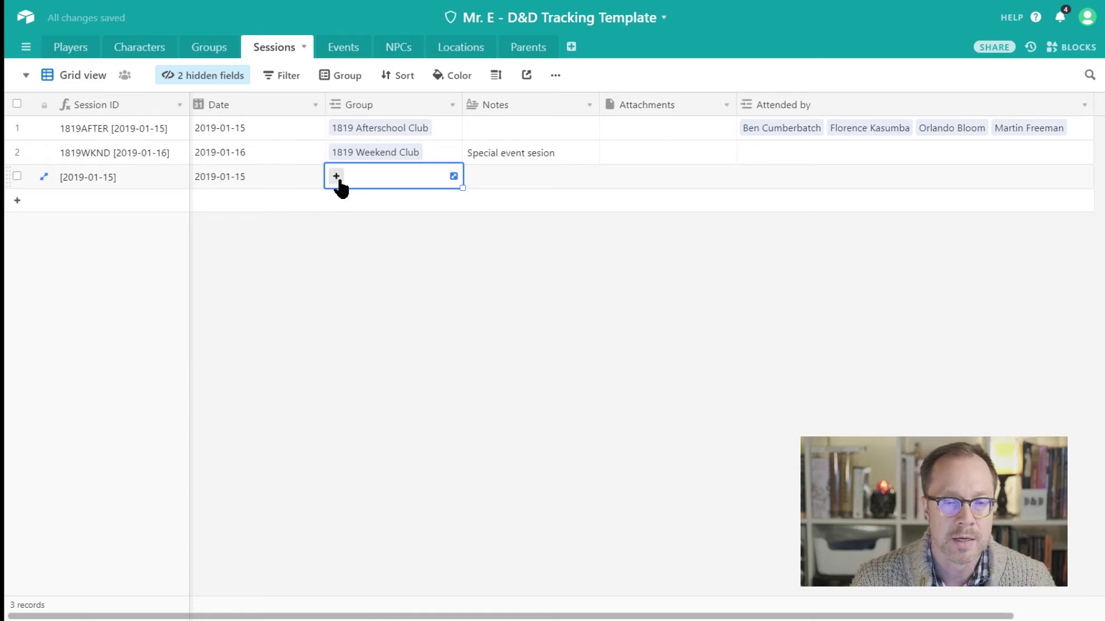
{"action": "left_click", "coordinate": [338, 181]}
{"action": "key", "text": "Escape"}
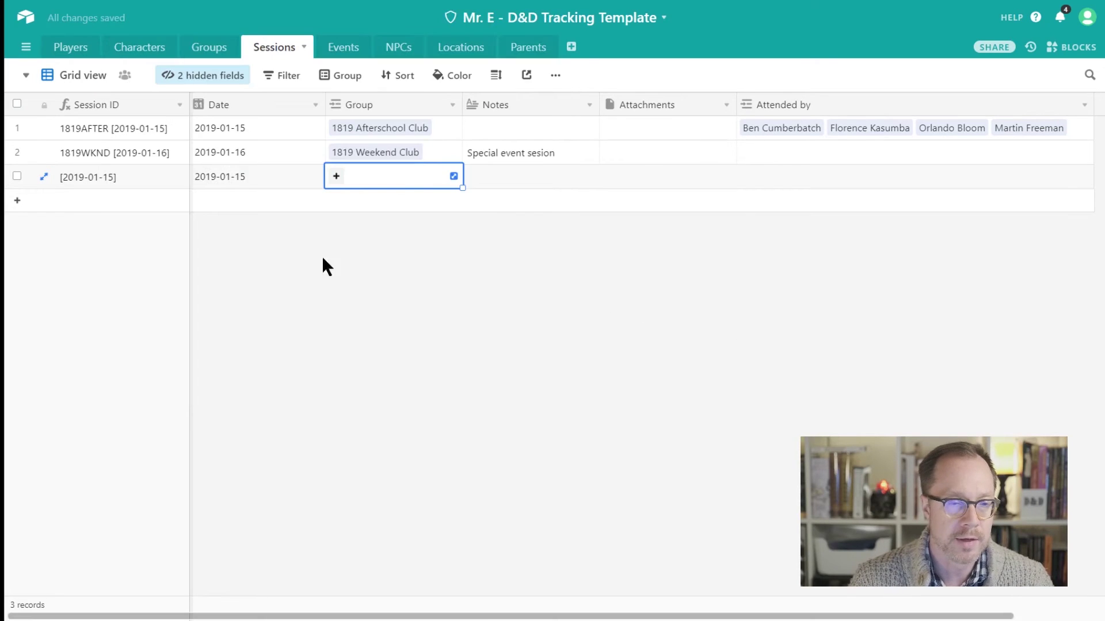
{"action": "left_click", "coordinate": [148, 178]}
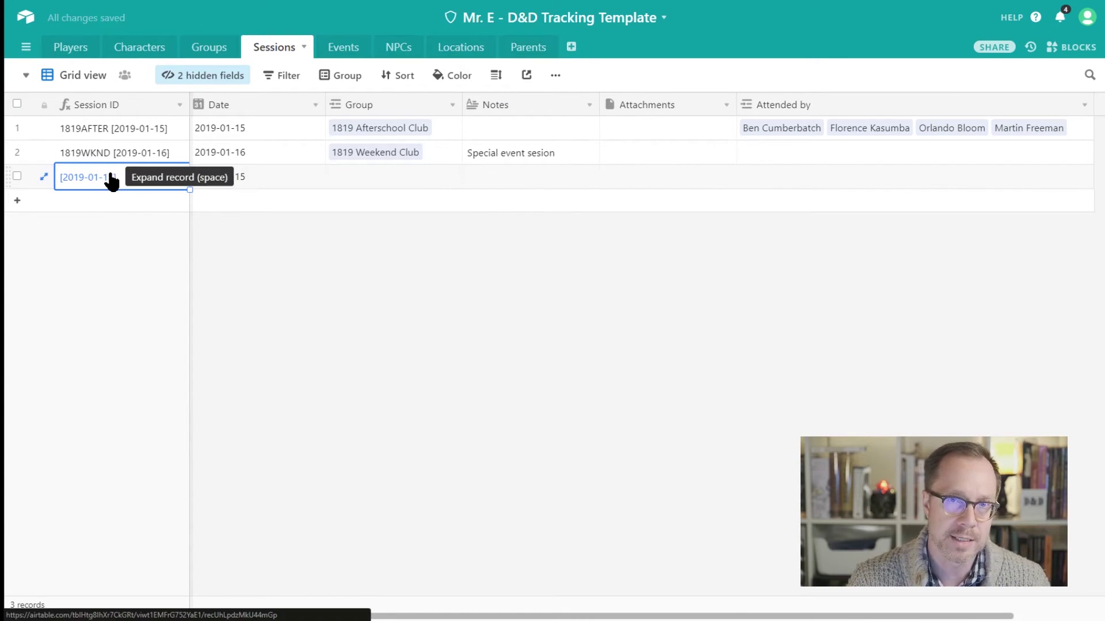
{"action": "left_click", "coordinate": [343, 180]}
{"action": "left_click", "coordinate": [338, 180]}
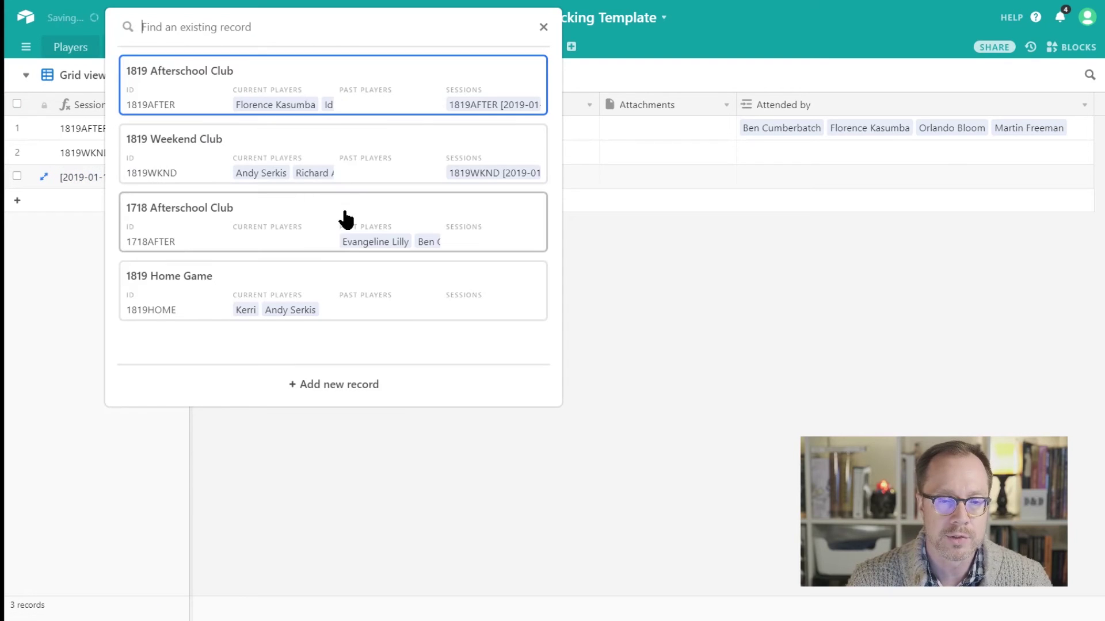
{"action": "left_click", "coordinate": [197, 290]}
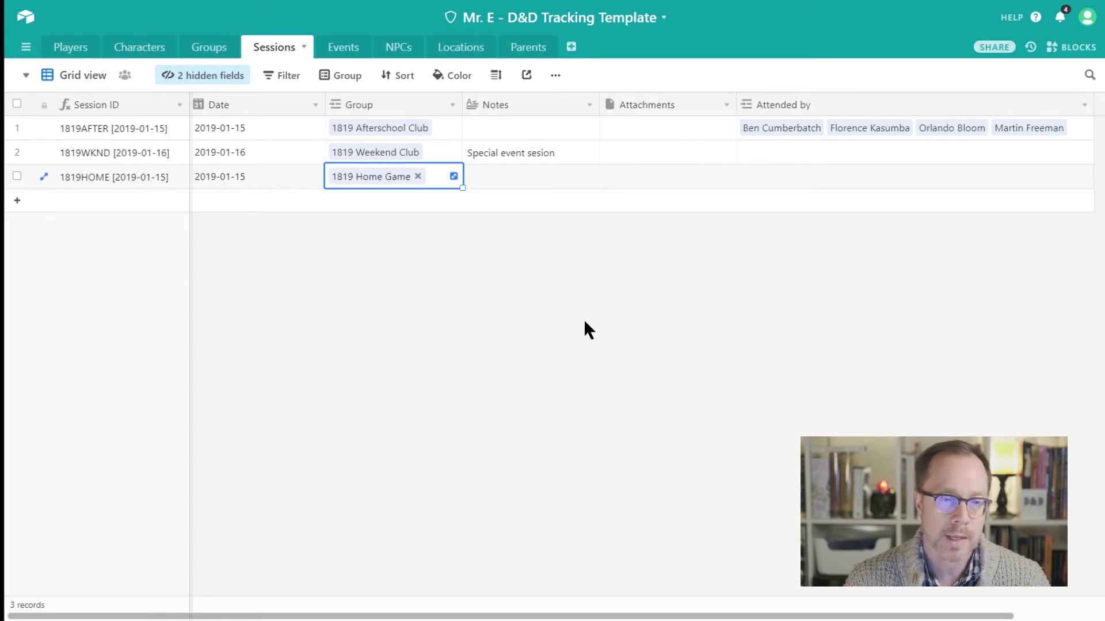
Check the new session's Notes, Attachments and Attended by cells, then go to Events
{"action": "left_click", "coordinate": [516, 179]}
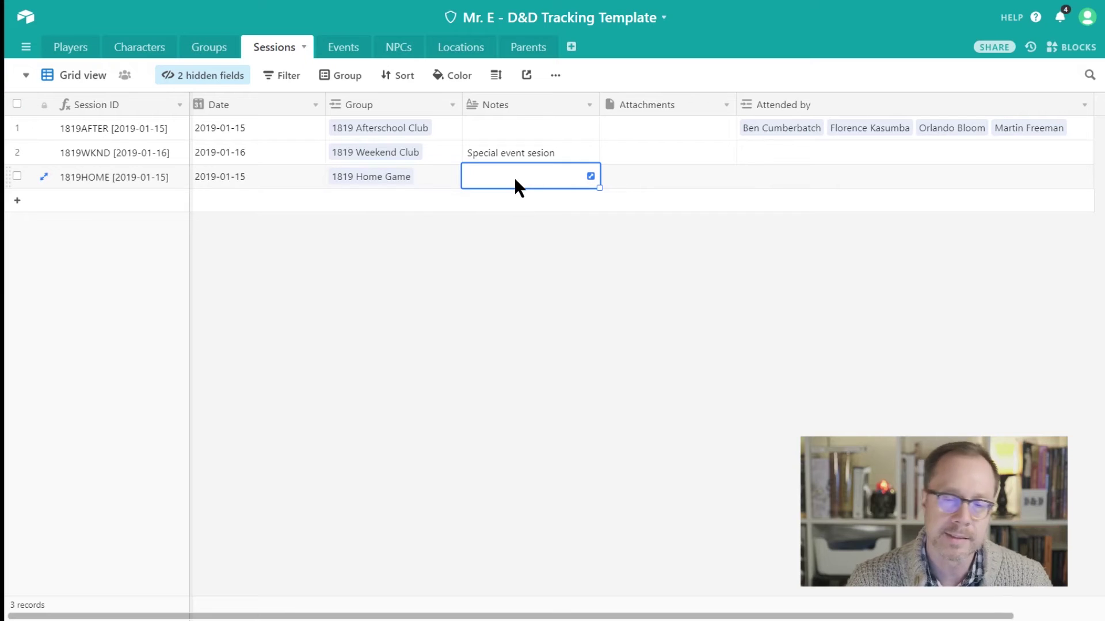
{"action": "left_click", "coordinate": [656, 182]}
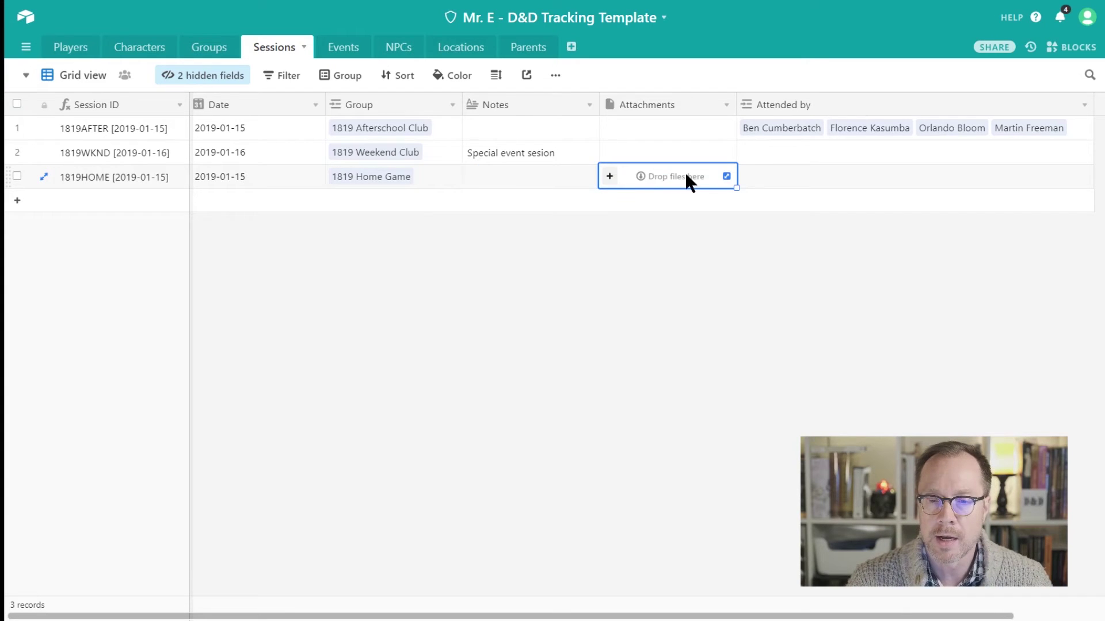
{"action": "left_click", "coordinate": [830, 181]}
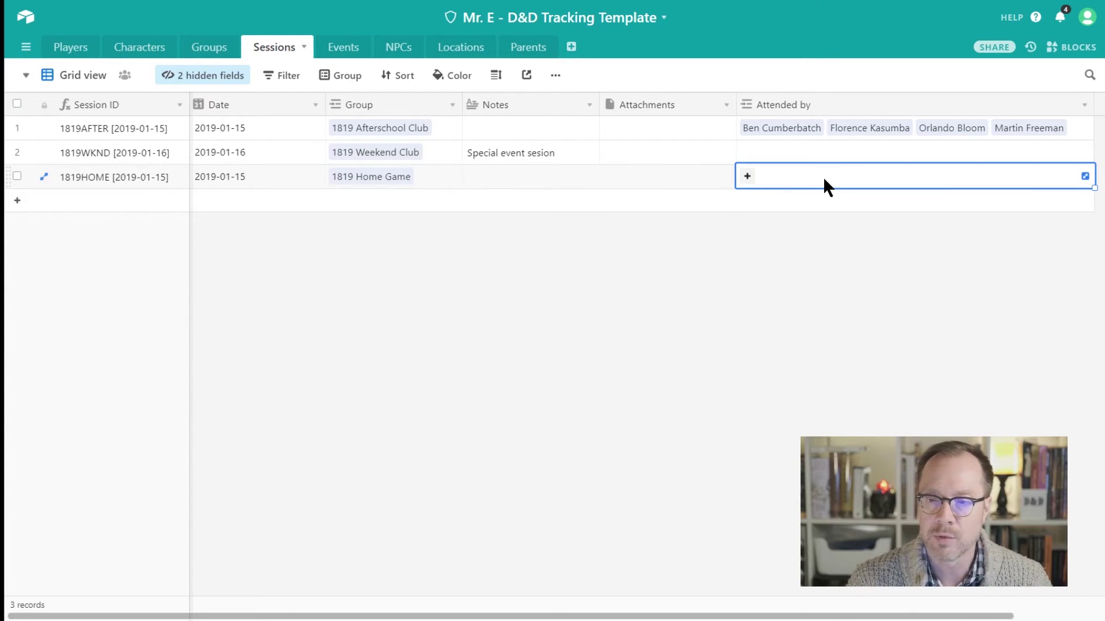
{"action": "left_click", "coordinate": [345, 49]}
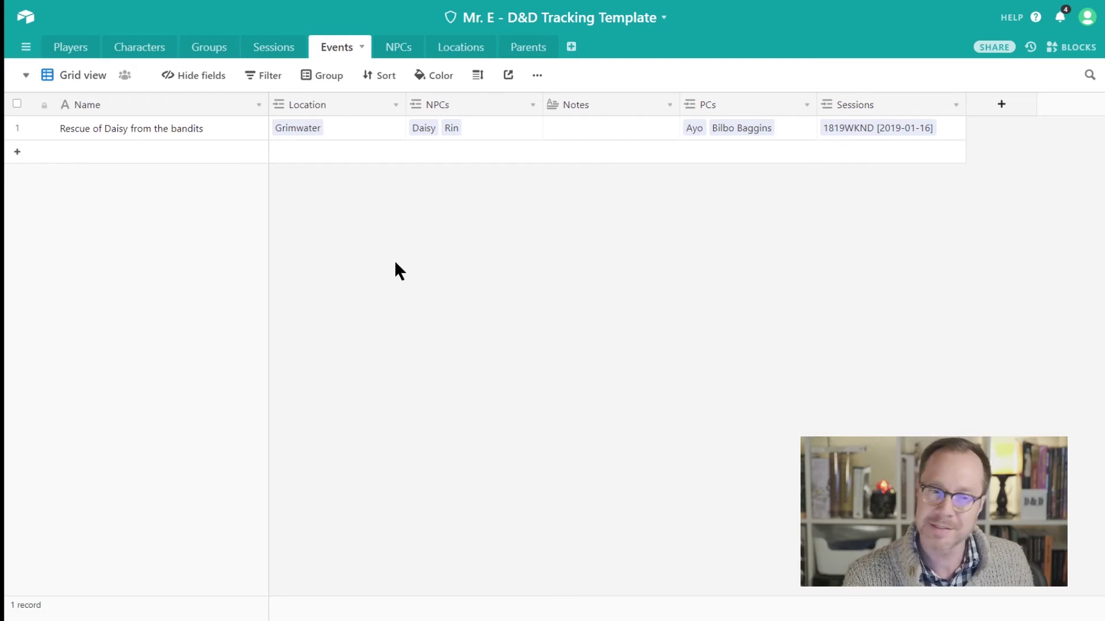
Remove and re-link Grimwater as the Rescue of Daisy event's location
{"action": "left_click", "coordinate": [218, 127]}
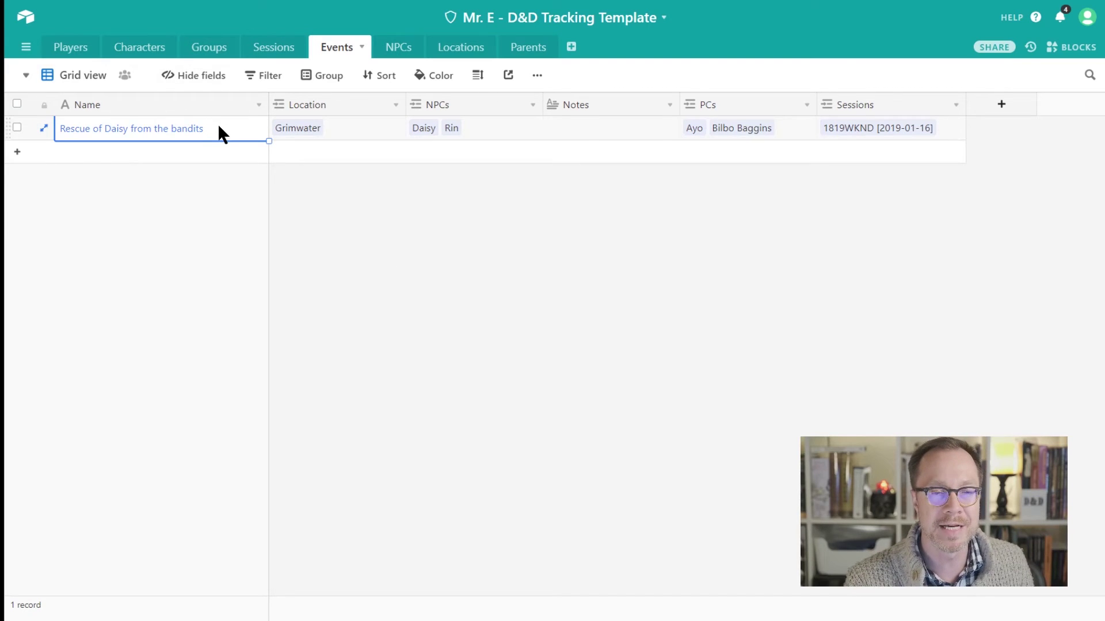
{"action": "left_click", "coordinate": [348, 129]}
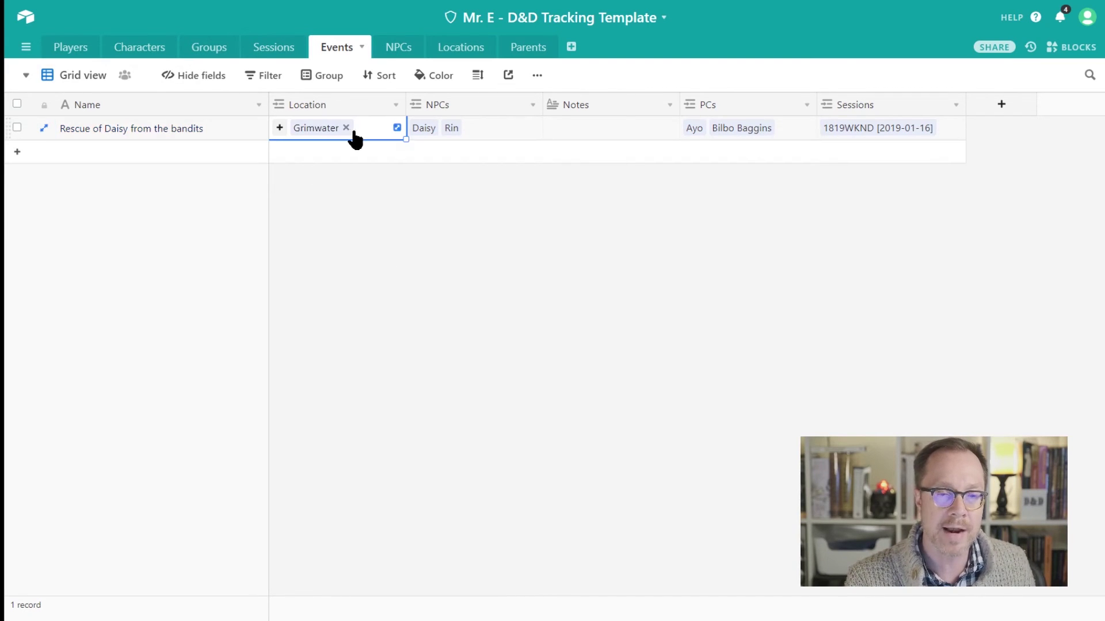
{"action": "left_click", "coordinate": [346, 128]}
{"action": "left_click", "coordinate": [339, 225]}
{"action": "left_click", "coordinate": [287, 125]}
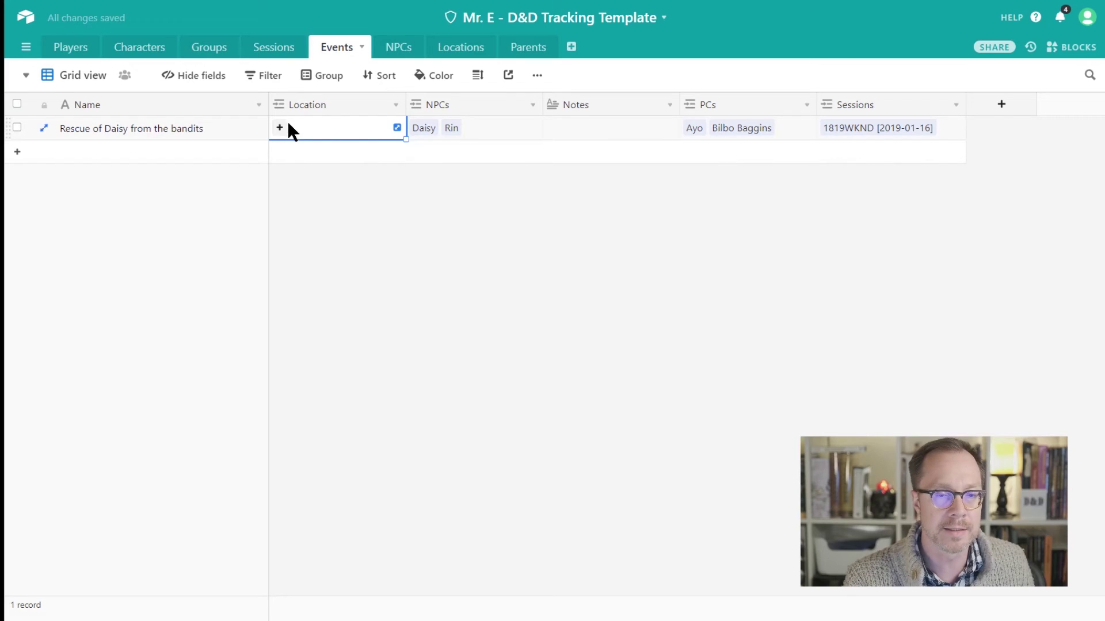
{"action": "left_click", "coordinate": [279, 128]}
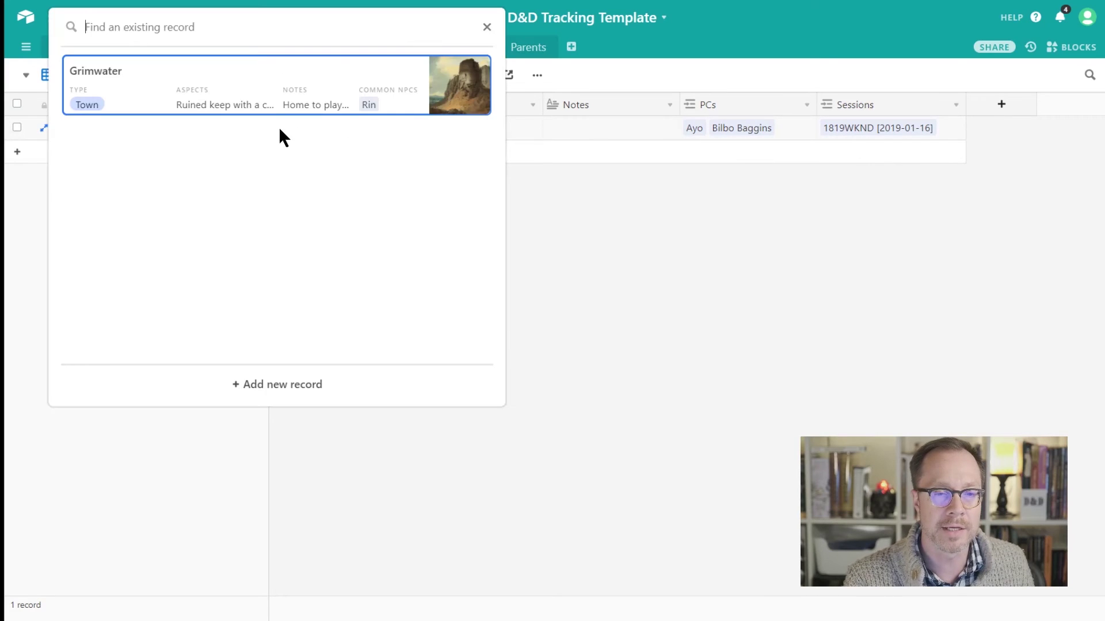
{"action": "left_click", "coordinate": [127, 89]}
{"action": "left_click", "coordinate": [337, 259]}
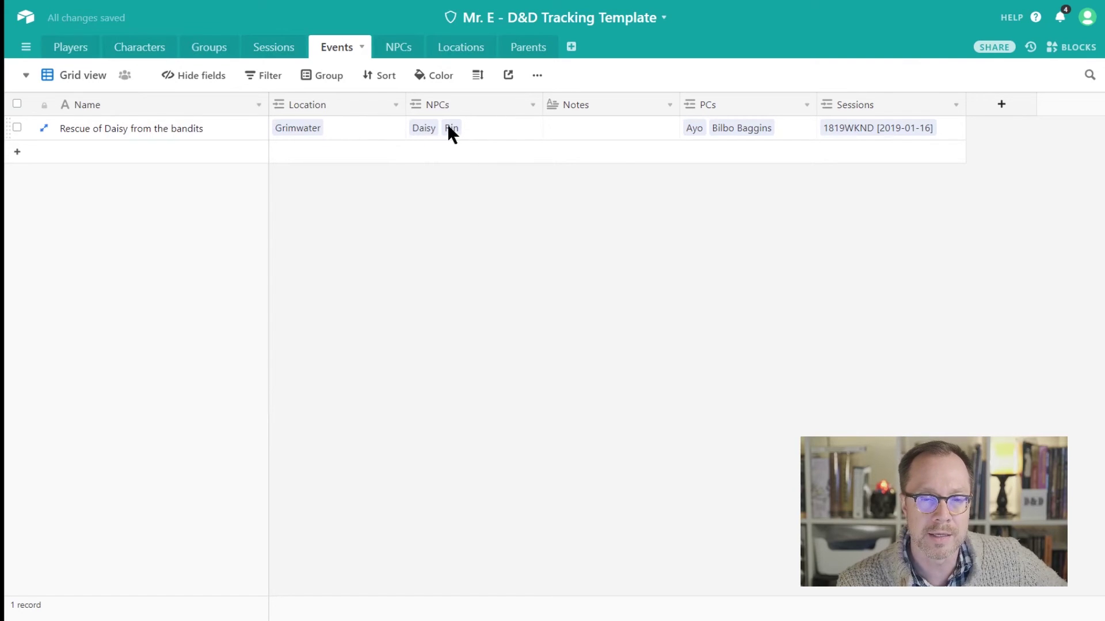
Inspect the event's Notes, PCs and Sessions cells, then add a new field column
{"action": "left_click", "coordinate": [618, 127]}
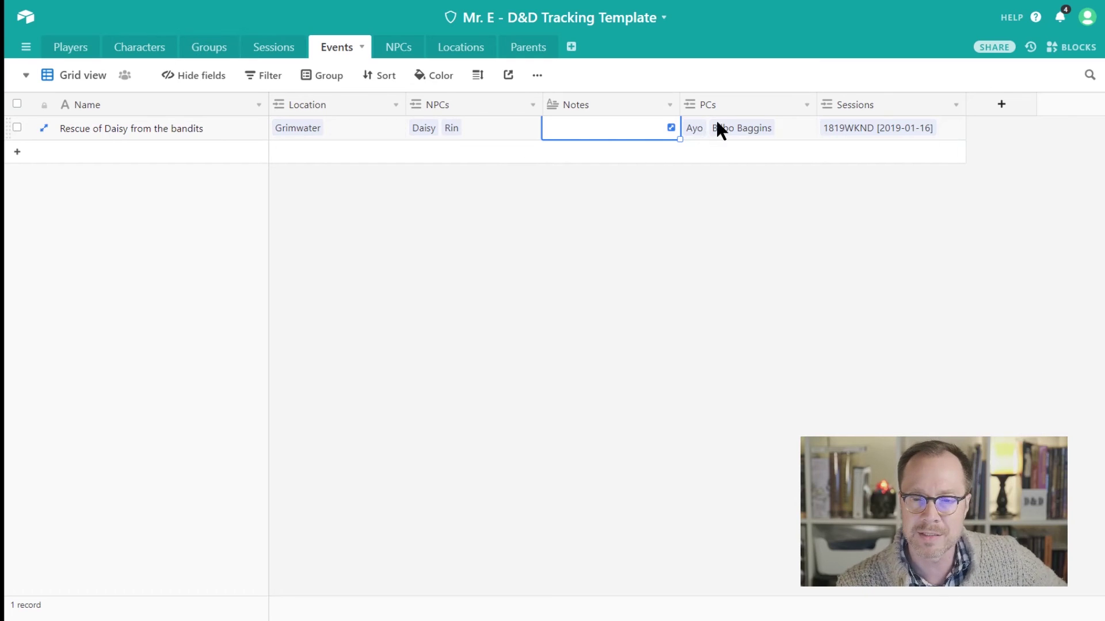
{"action": "left_click", "coordinate": [691, 127]}
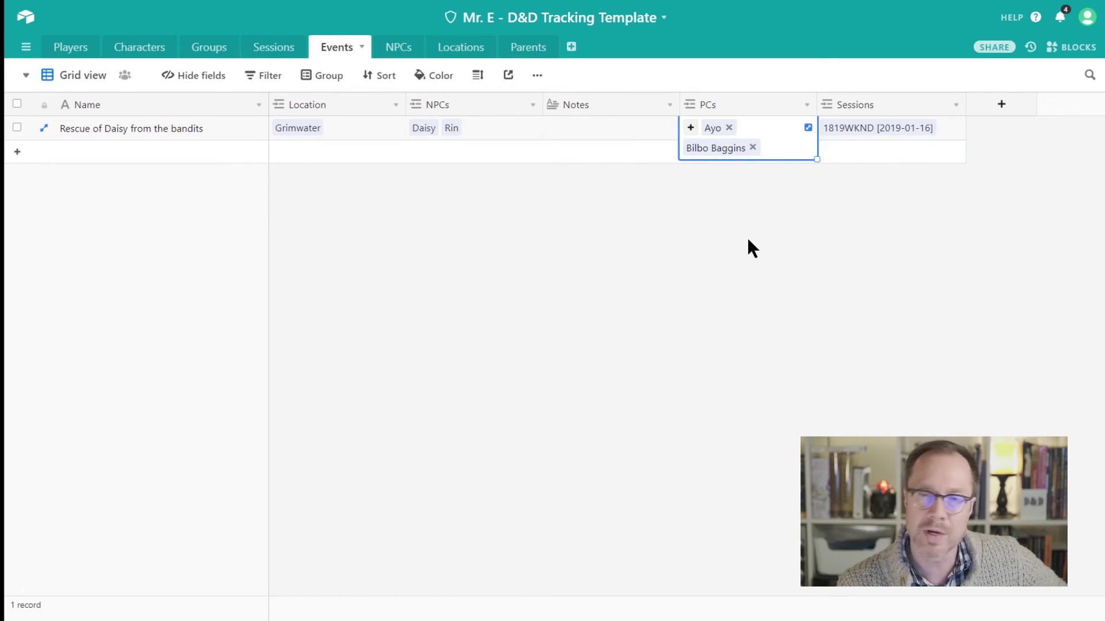
{"action": "left_click", "coordinate": [747, 262]}
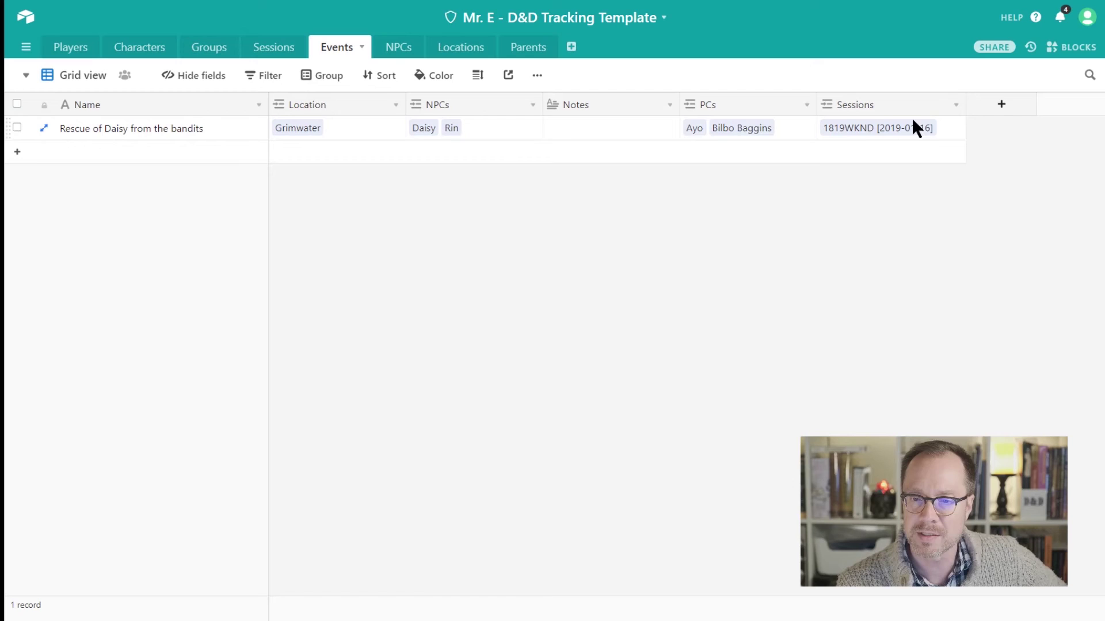
{"action": "left_click", "coordinate": [855, 126]}
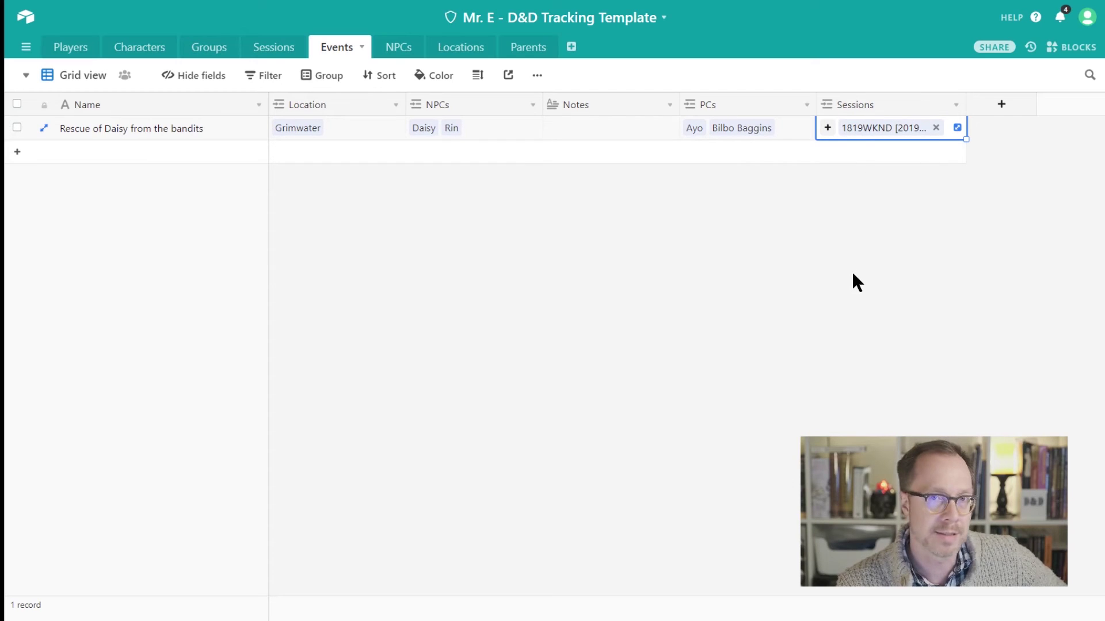
{"action": "left_click", "coordinate": [740, 266]}
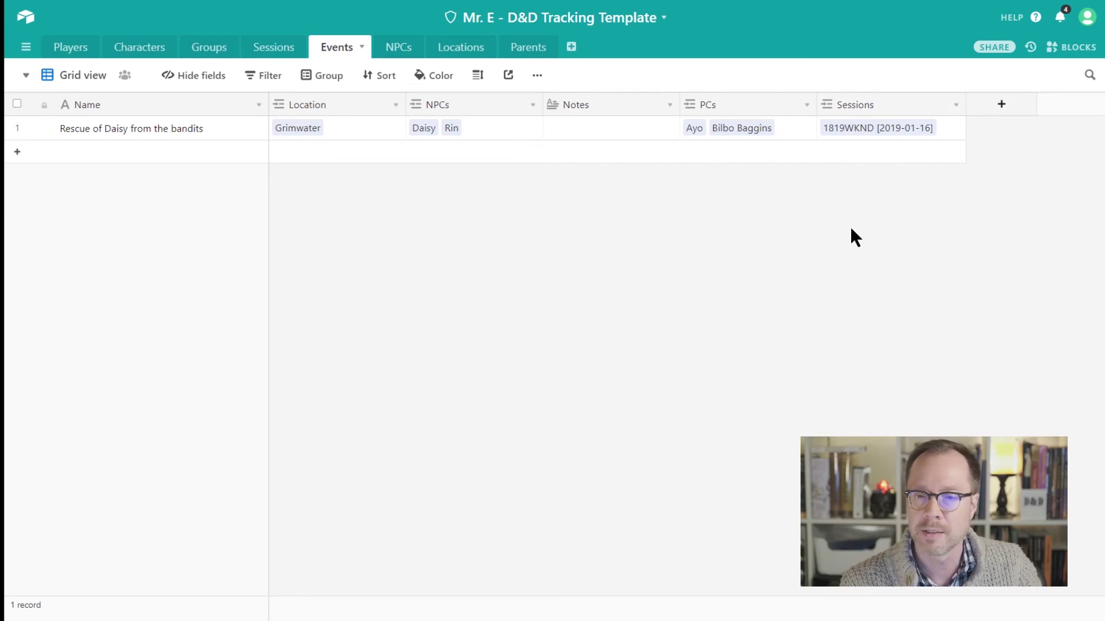
{"action": "left_click", "coordinate": [1003, 109]}
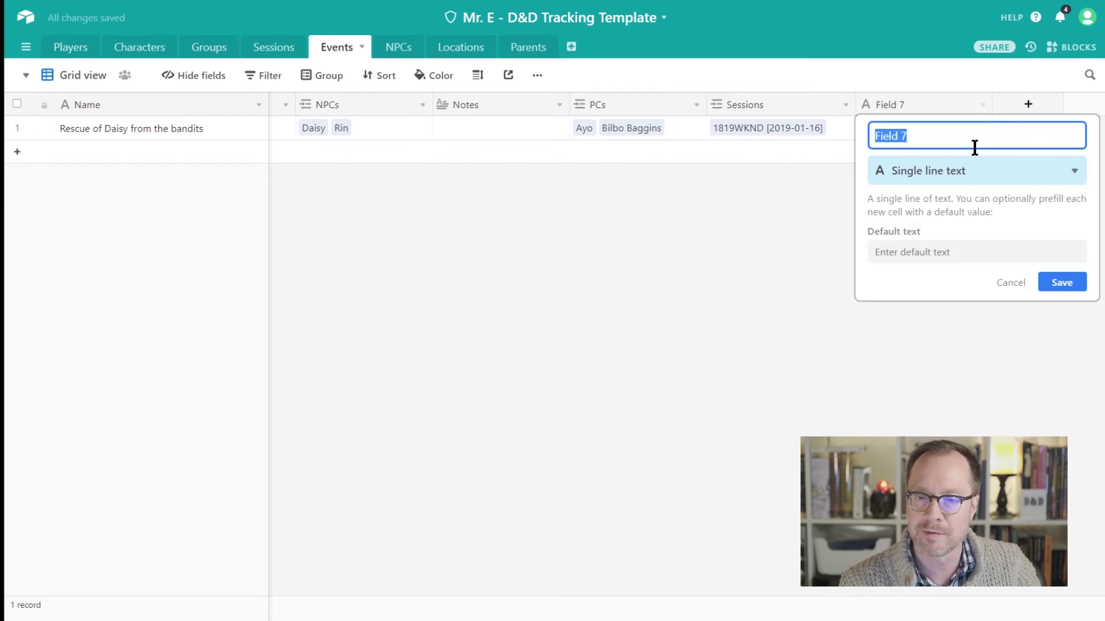
Make Field 7 a Lookup of the linked Sessions' Group field and save it
{"action": "left_click", "coordinate": [957, 173]}
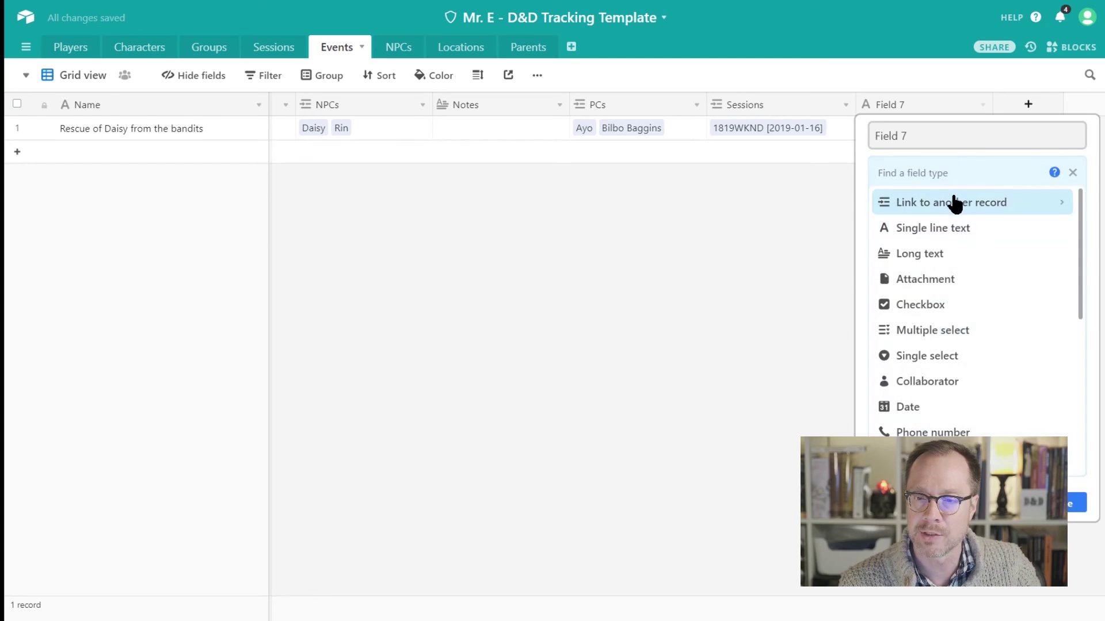
{"action": "left_click_drag", "start_coordinate": [955, 205], "coordinate": [944, 345]}
{"action": "scroll", "coordinate": [944, 374], "scroll_direction": "down", "scroll_amount": 5}
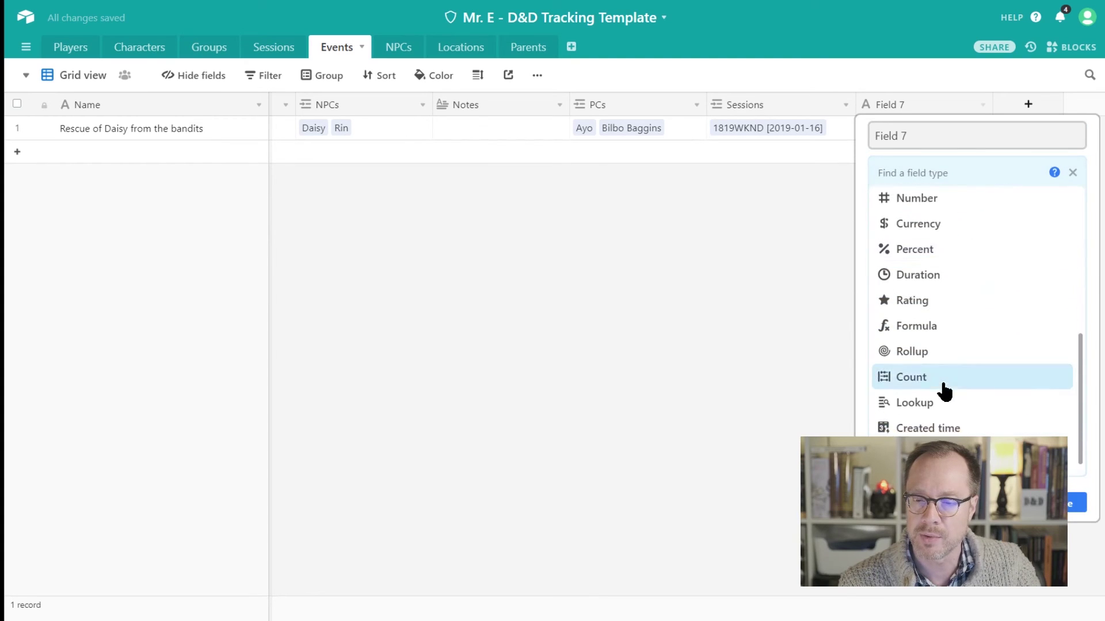
{"action": "left_click", "coordinate": [947, 382]}
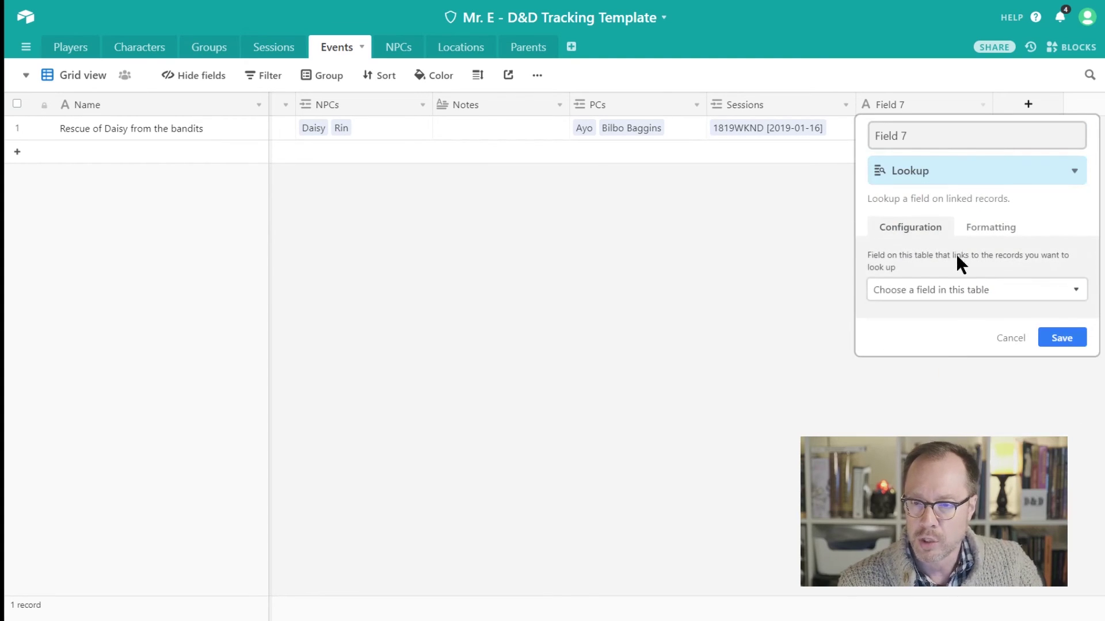
{"action": "left_click", "coordinate": [958, 292]}
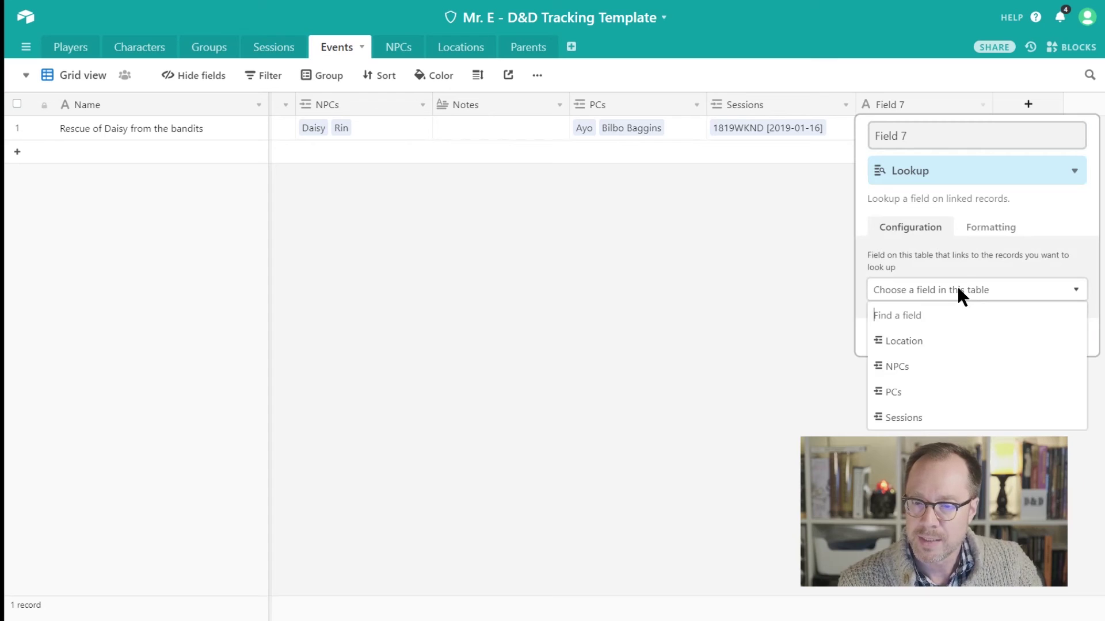
{"action": "left_click", "coordinate": [933, 418]}
{"action": "left_click", "coordinate": [961, 337]}
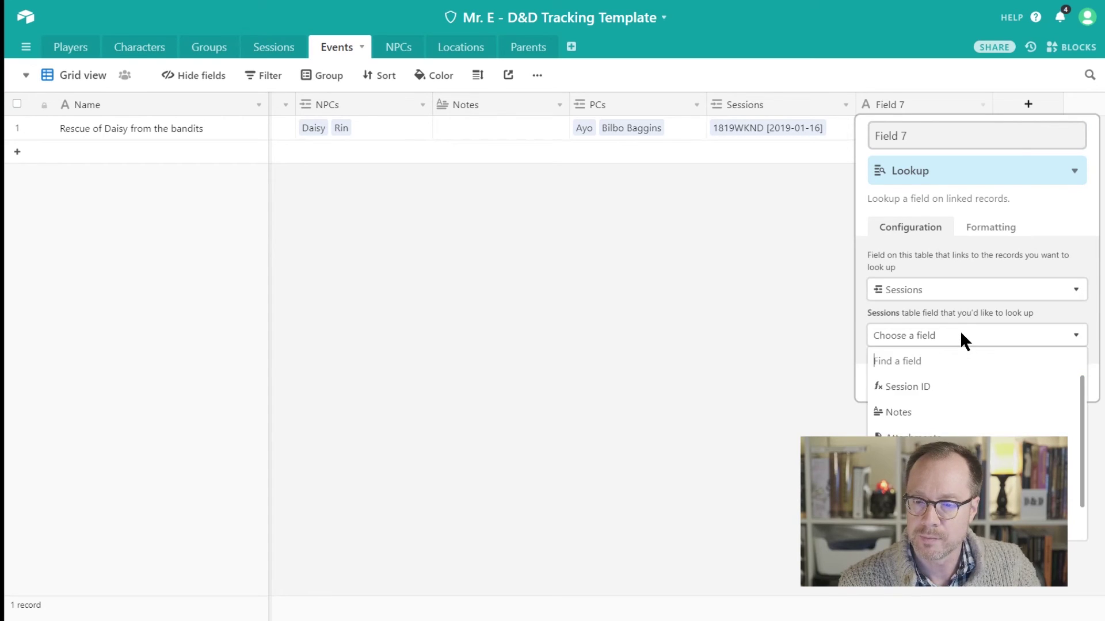
{"action": "scroll", "coordinate": [950, 423], "scroll_direction": "down", "scroll_amount": 2}
{"action": "left_click", "coordinate": [948, 420]}
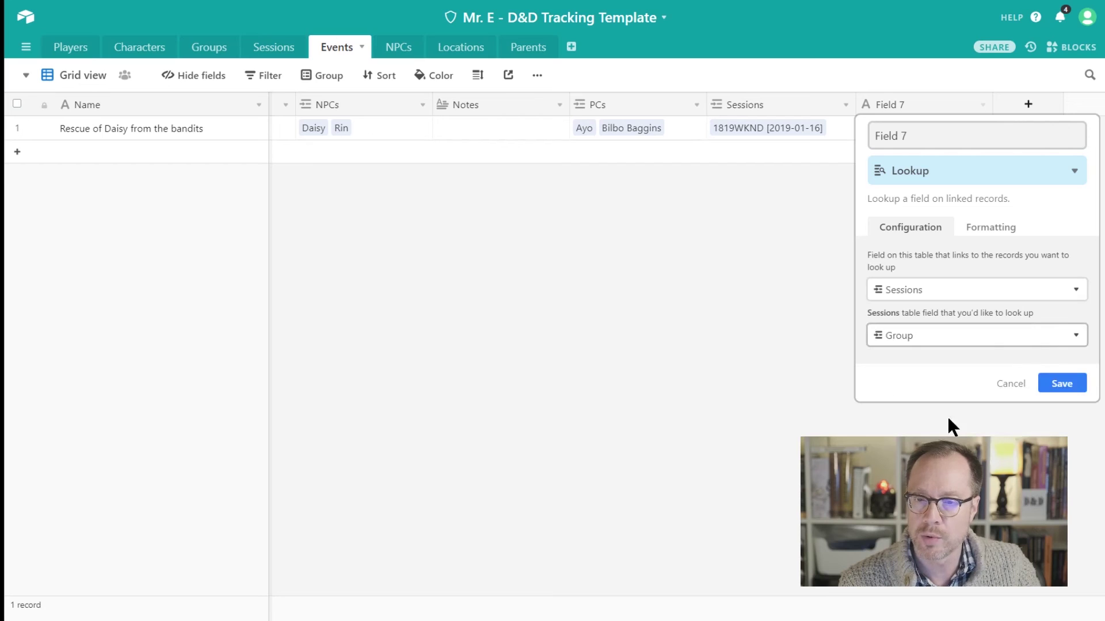
{"action": "left_click", "coordinate": [1073, 382]}
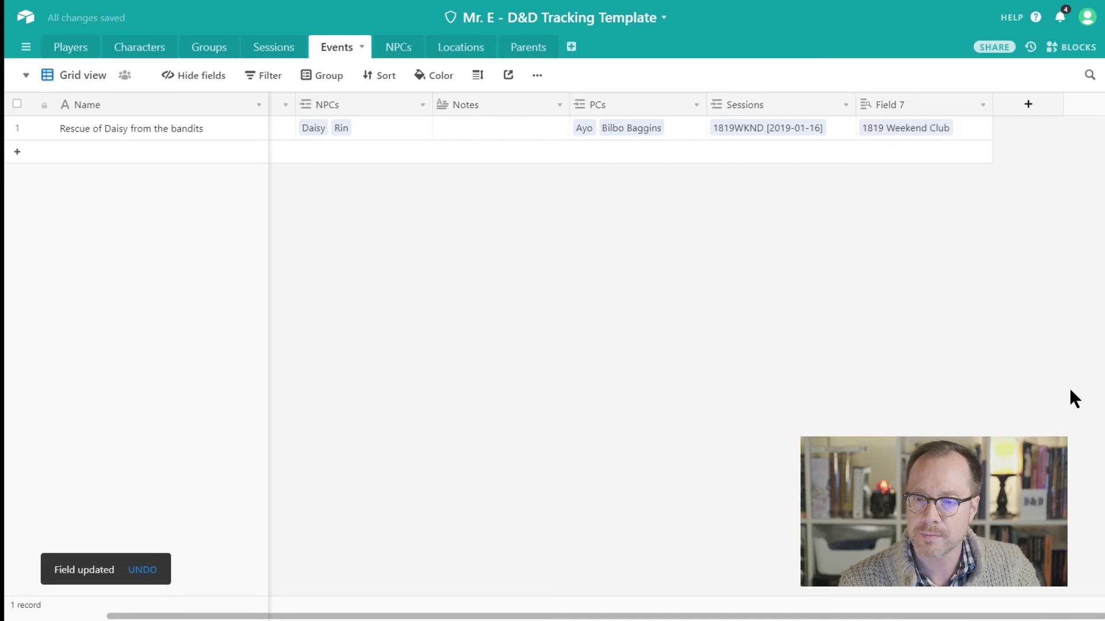
Rename the lookup column to 'Group' and add a new empty event row
{"action": "left_click", "coordinate": [883, 127]}
{"action": "double_click", "coordinate": [889, 104]}
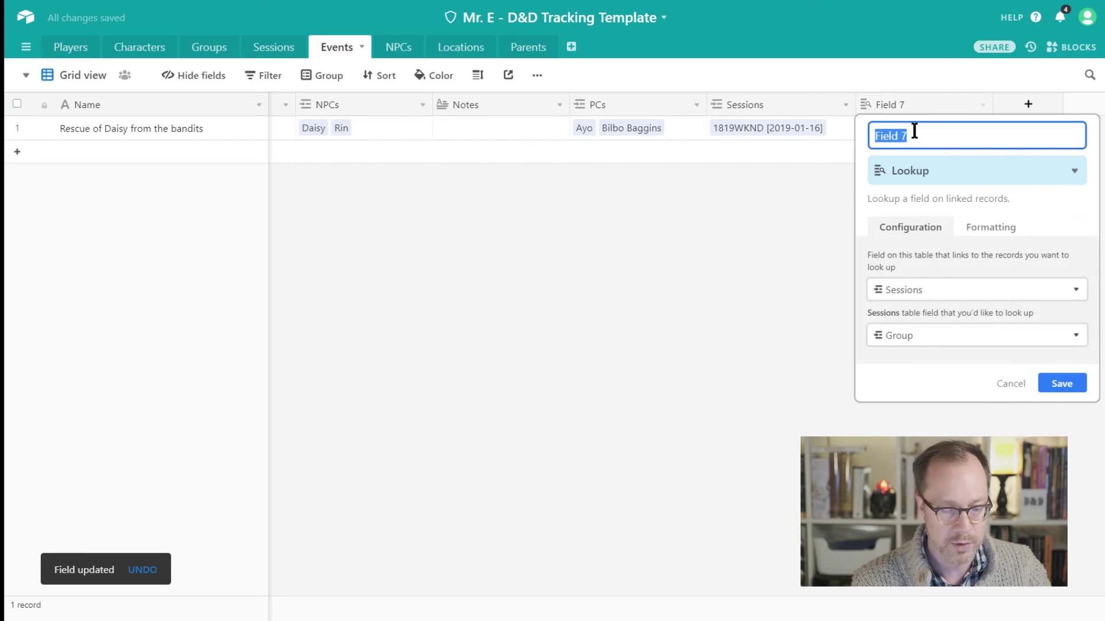
{"action": "type", "text": "Group"}
{"action": "key", "text": "Return"}
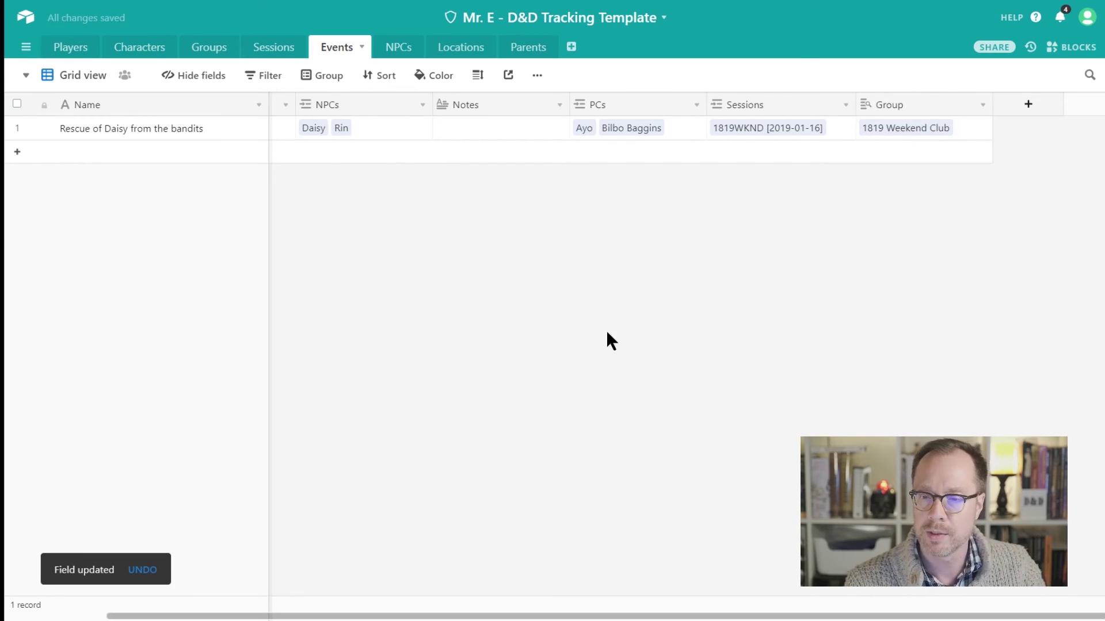
{"action": "left_click", "coordinate": [75, 151]}
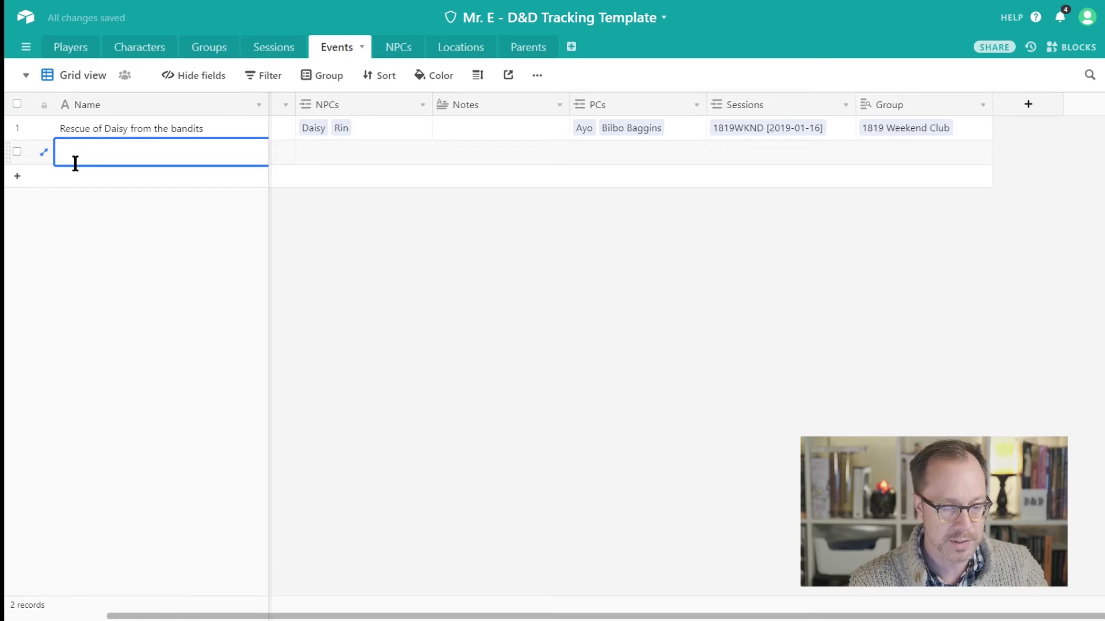
Name the new event 'Dungeon crawl' and link a newly created location, Widow's Basin
{"action": "type", "text": "Dung"}
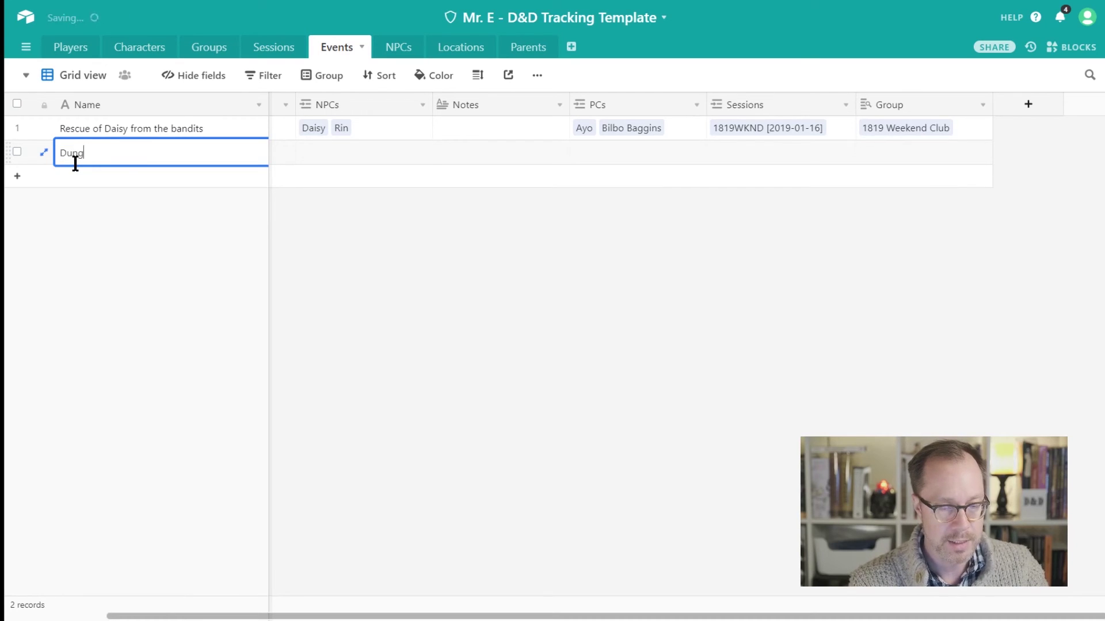
{"action": "type", "text": "eon crawl"}
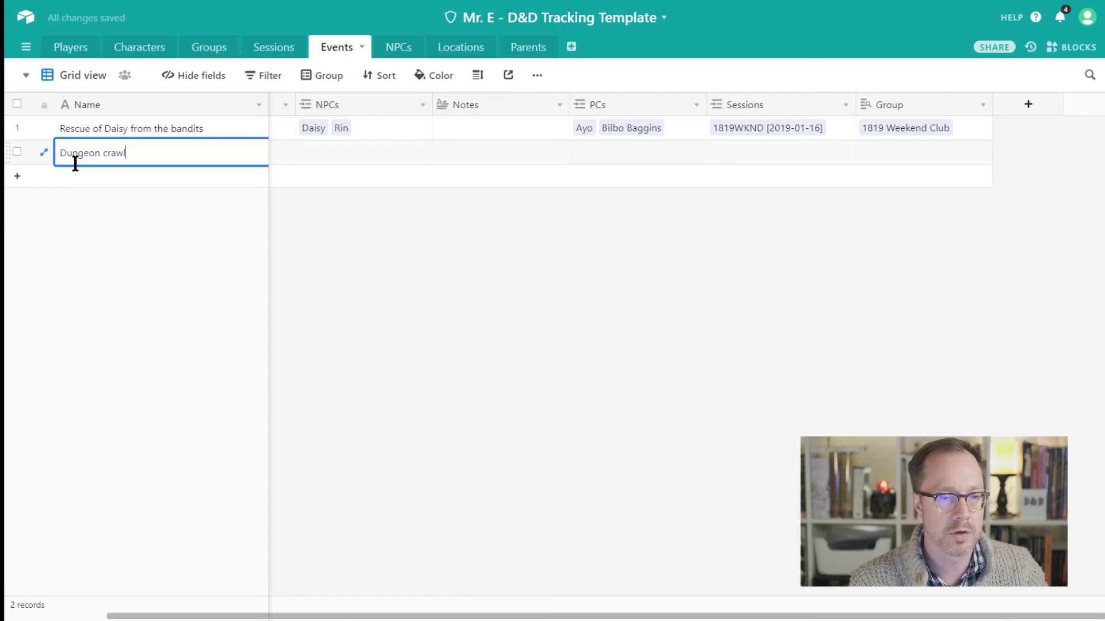
{"action": "key", "text": "Tab"}
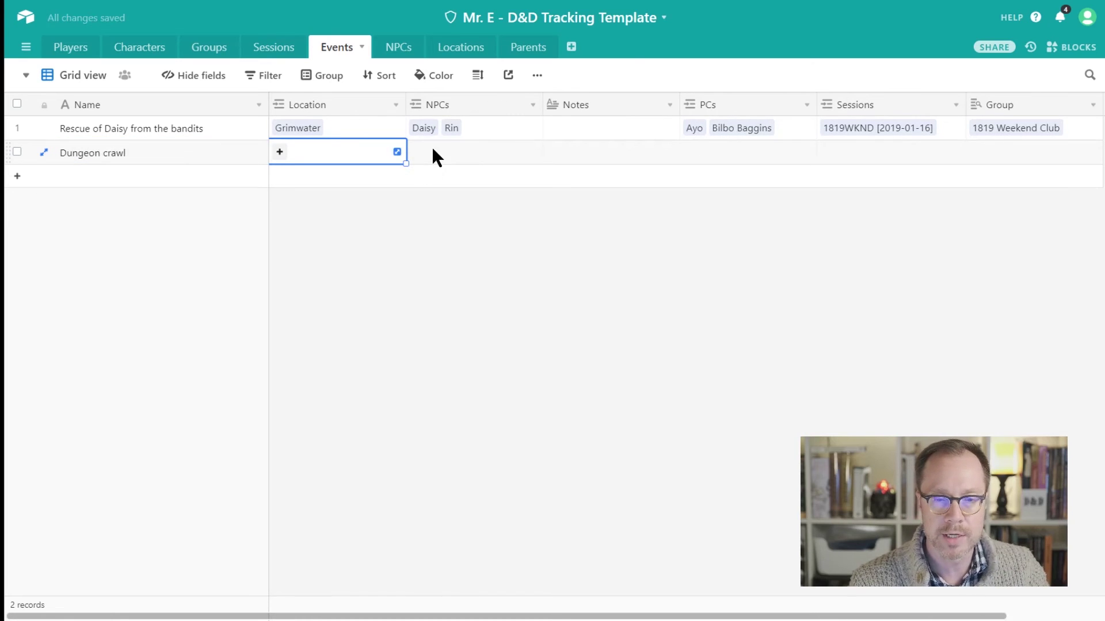
{"action": "left_click", "coordinate": [279, 153]}
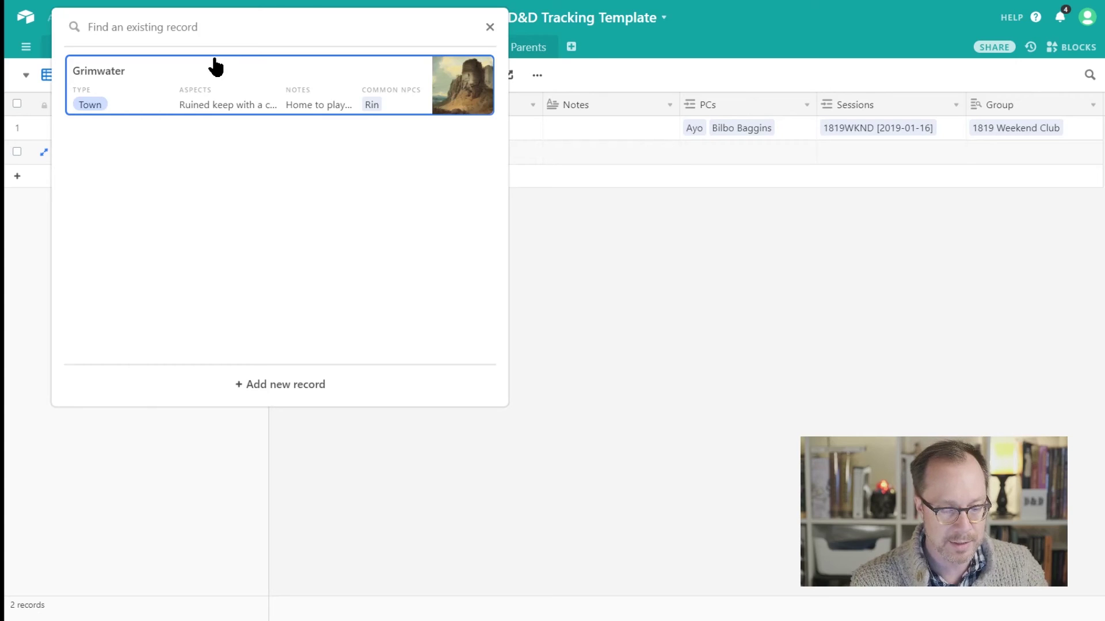
{"action": "type", "text": "W"}
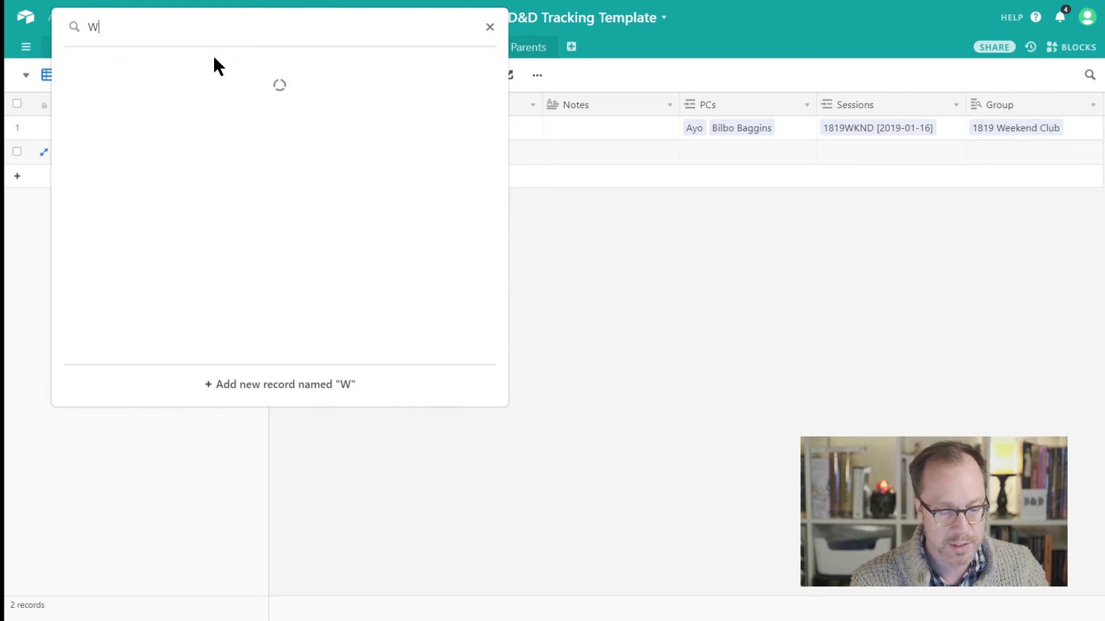
{"action": "type", "text": "idow's Basin"}
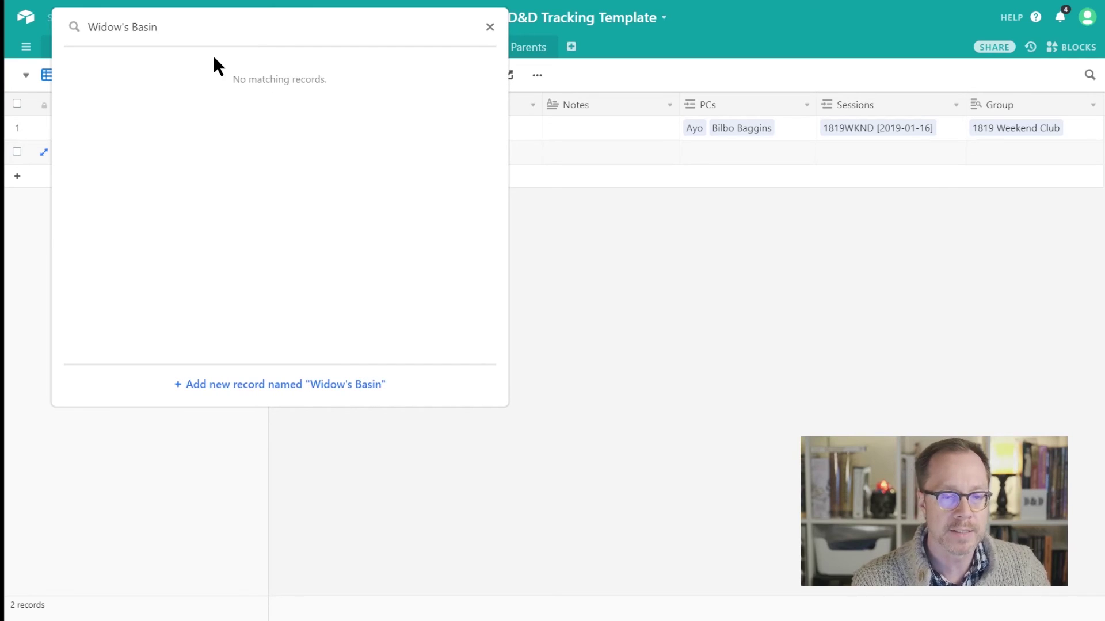
{"action": "left_click", "coordinate": [225, 384]}
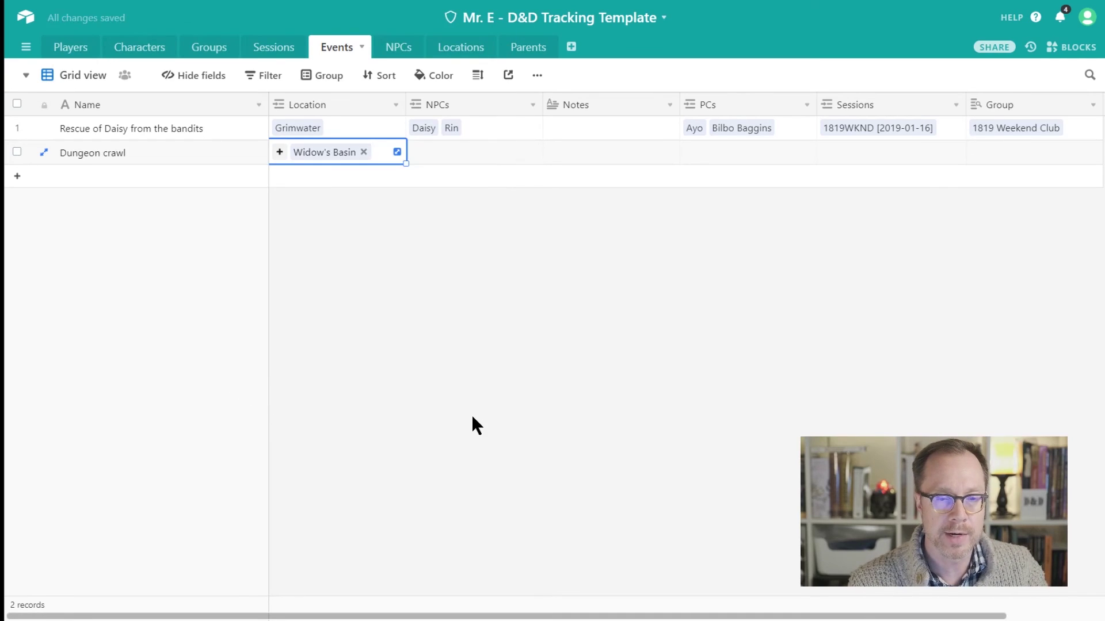
{"action": "left_click", "coordinate": [459, 391]}
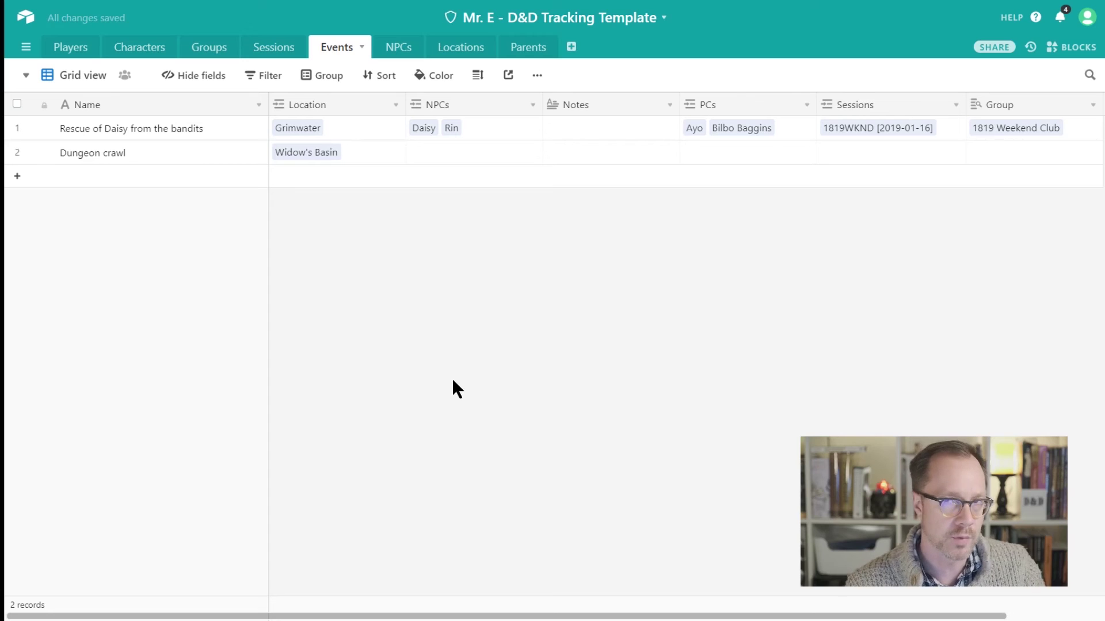
Create and link a new NPC named Brob, then open Brob's record
{"action": "left_click", "coordinate": [423, 154]}
{"action": "left_click", "coordinate": [418, 157]}
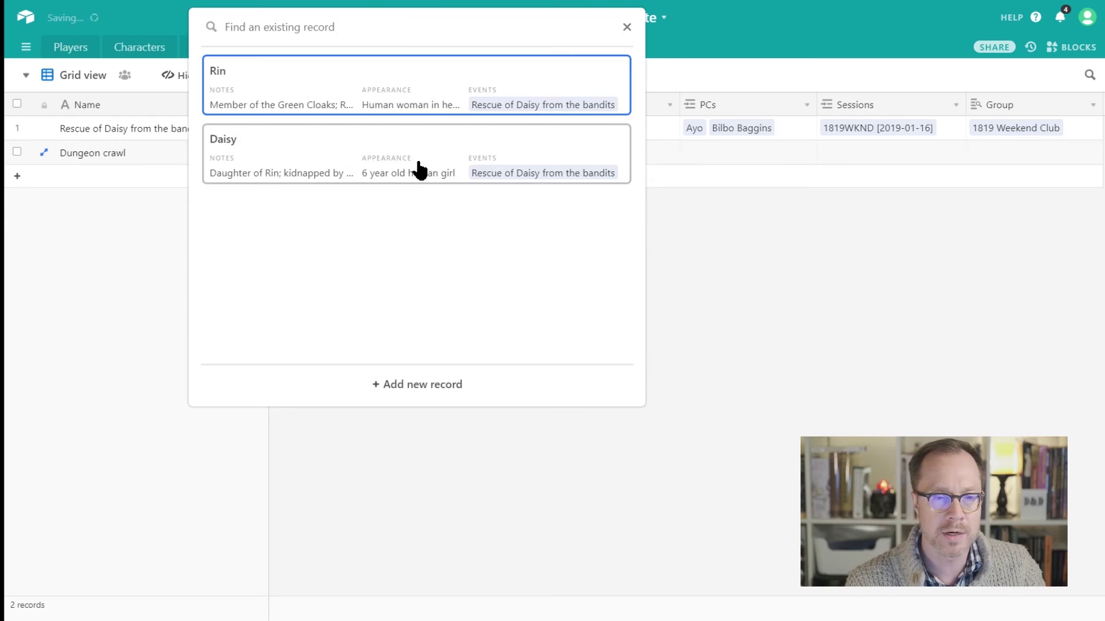
{"action": "type", "text": "Brob"}
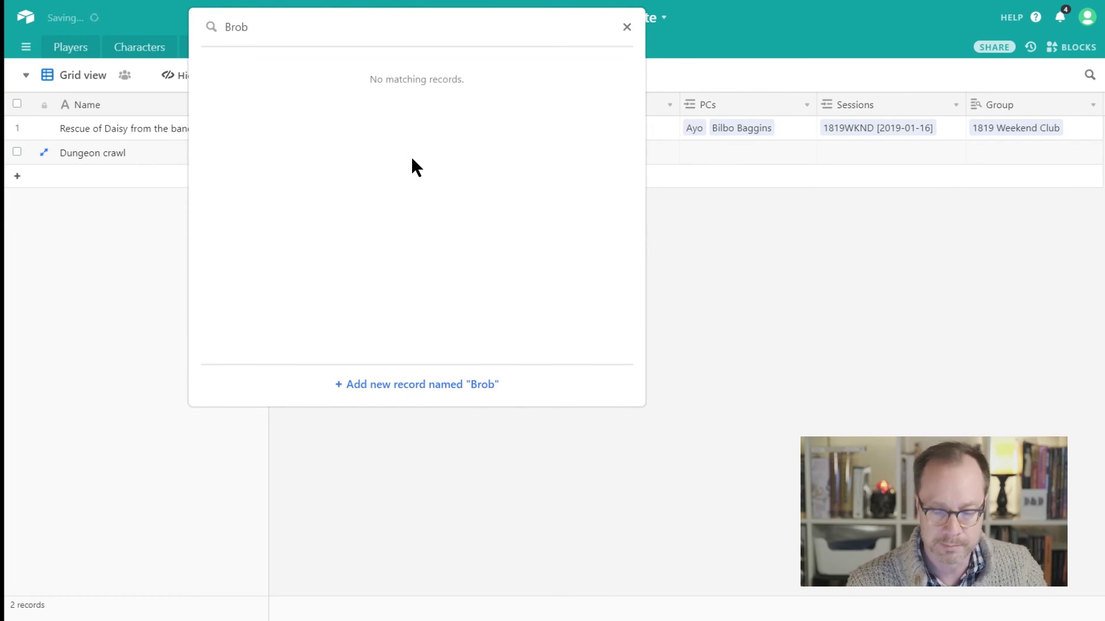
{"action": "left_click", "coordinate": [451, 384]}
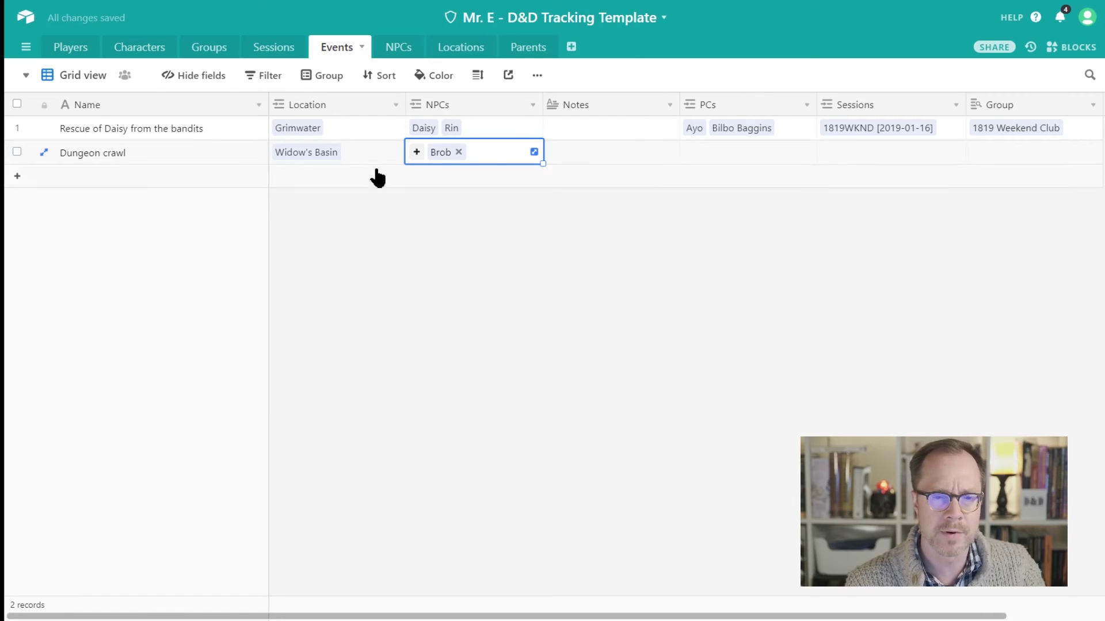
{"action": "left_click", "coordinate": [440, 153]}
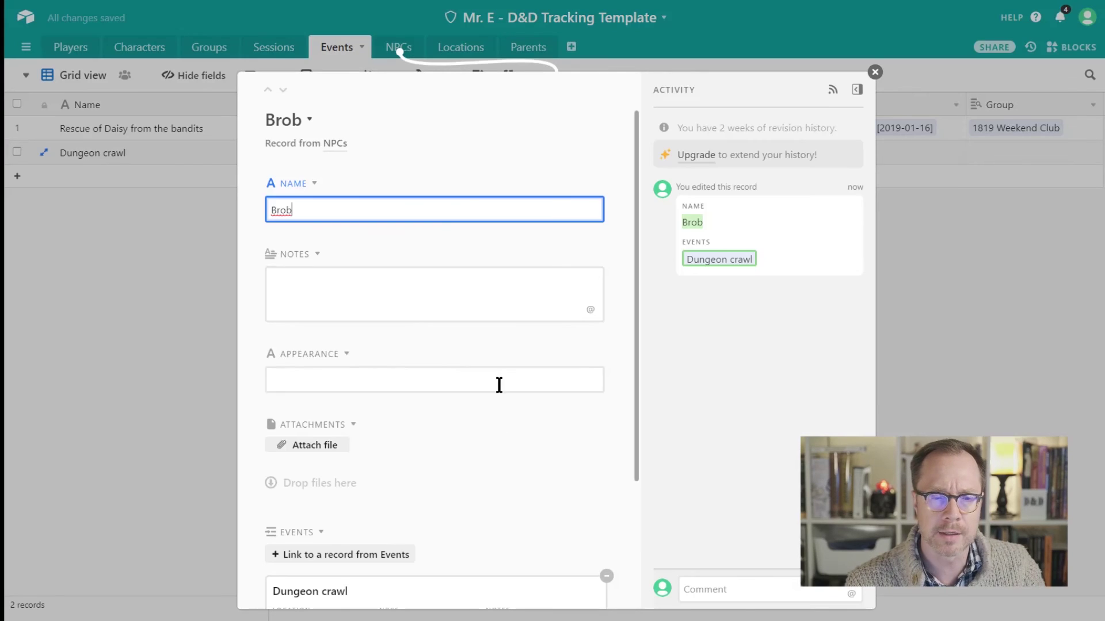
Write the note 'Has a limp' in Brob's record and close it
{"action": "left_click", "coordinate": [424, 286]}
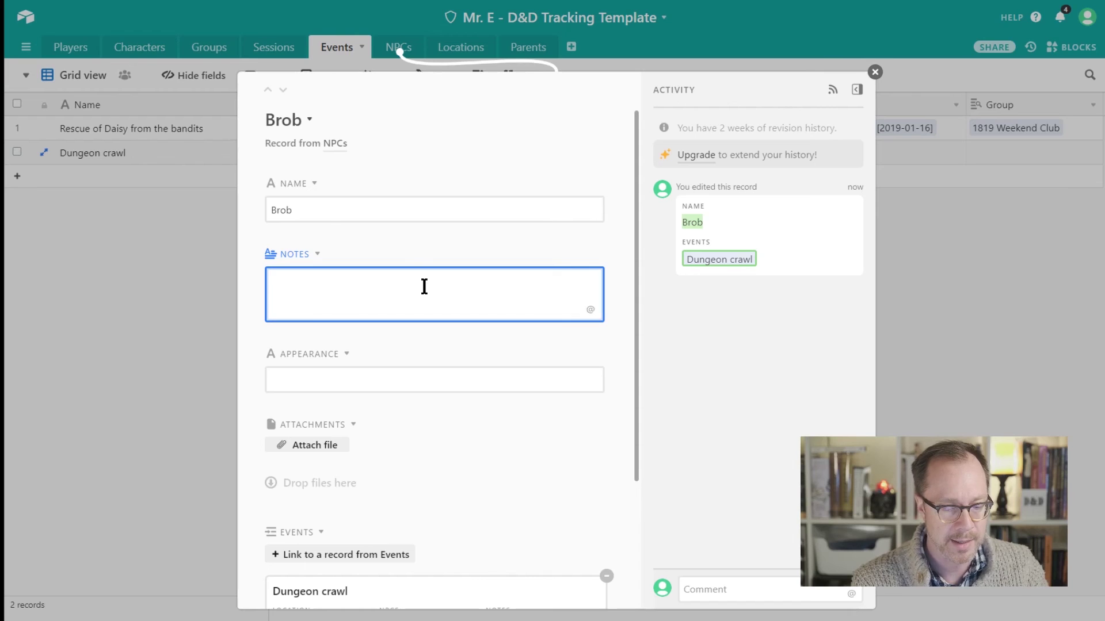
{"action": "type", "text": "Has a limp"}
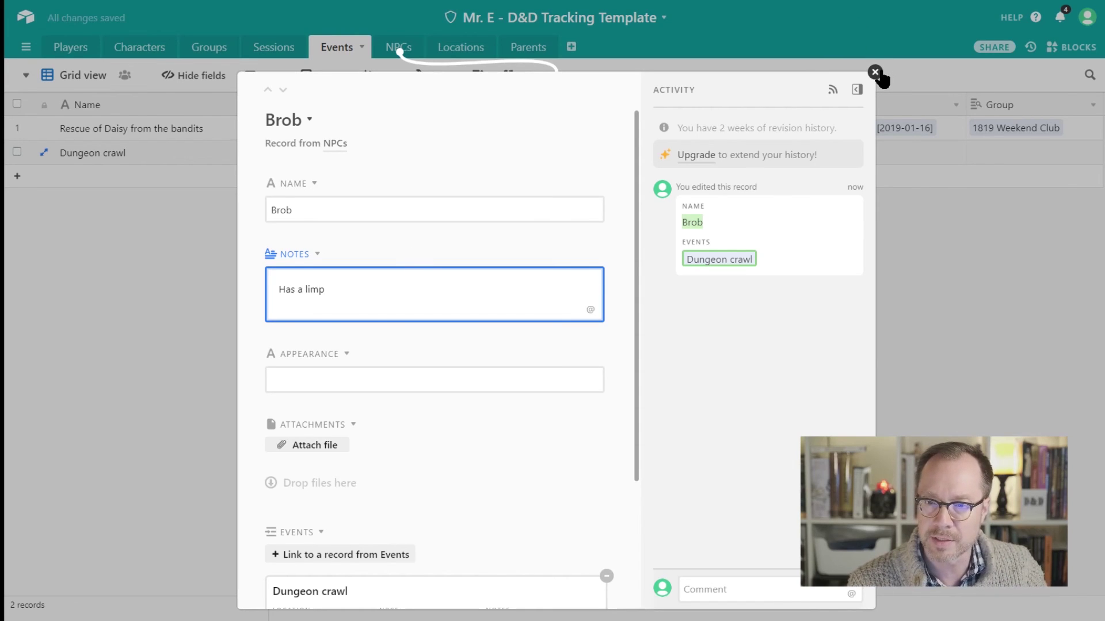
{"action": "key", "text": "Tab"}
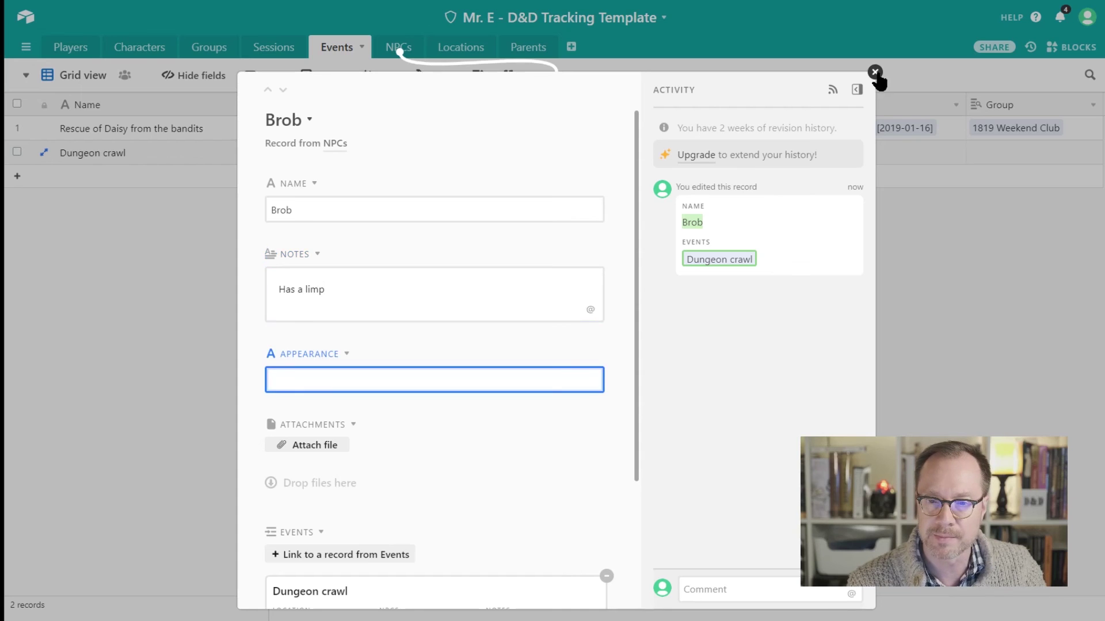
{"action": "left_click", "coordinate": [874, 73]}
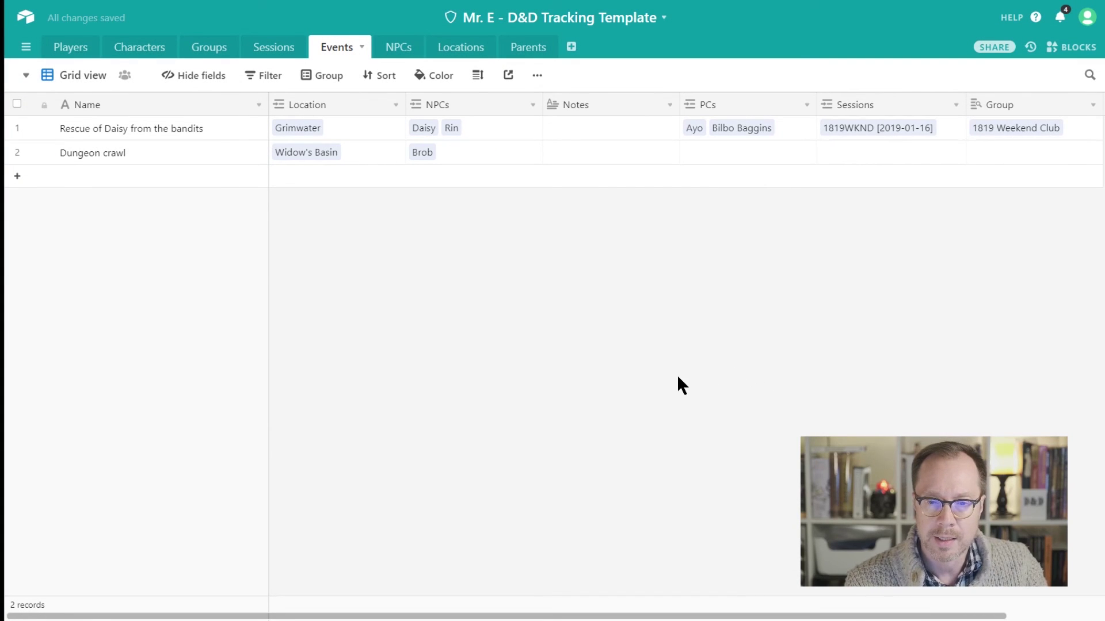
Link the Bard and Gandalf characters to the Dungeon crawl event's PCs
{"action": "left_click", "coordinate": [586, 155]}
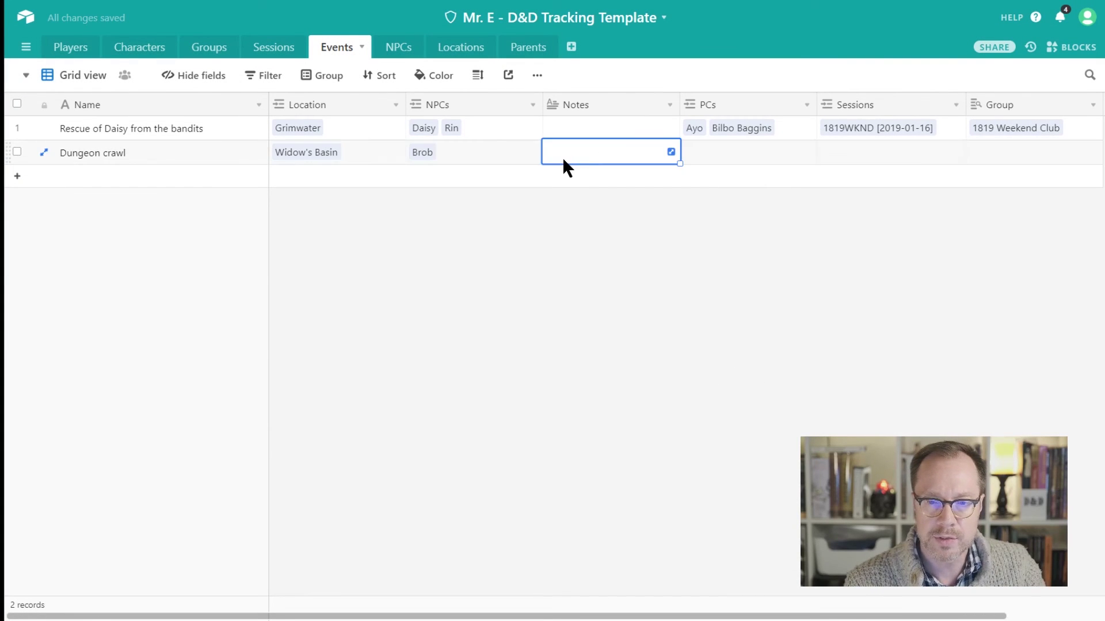
{"action": "left_click", "coordinate": [733, 153]}
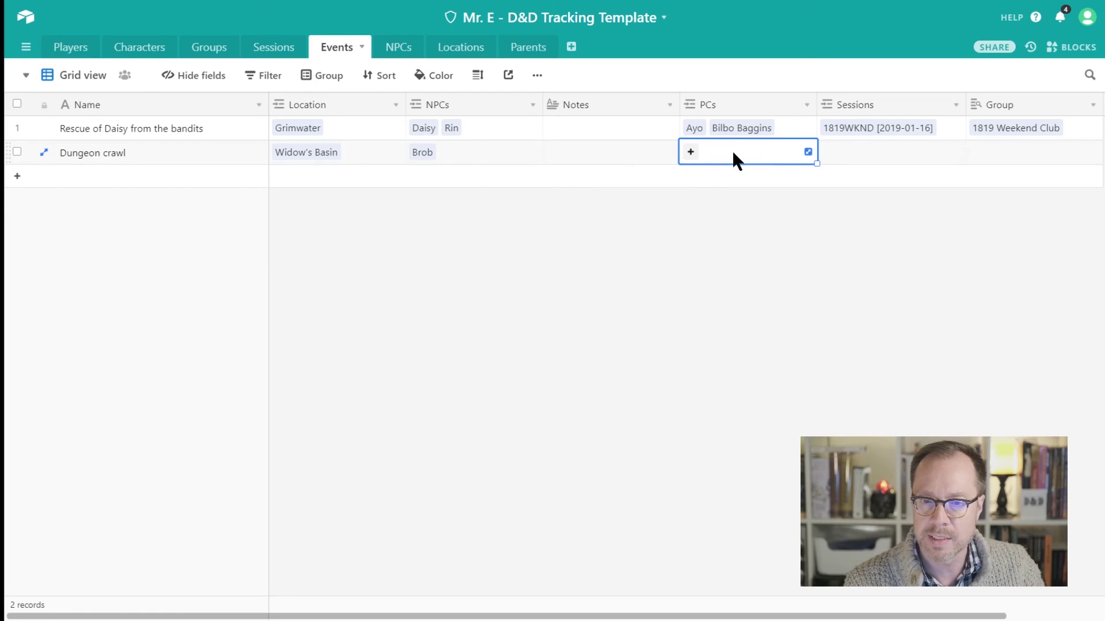
{"action": "left_click_drag", "start_coordinate": [688, 159], "coordinate": [653, 251]}
{"action": "left_click", "coordinate": [693, 154]}
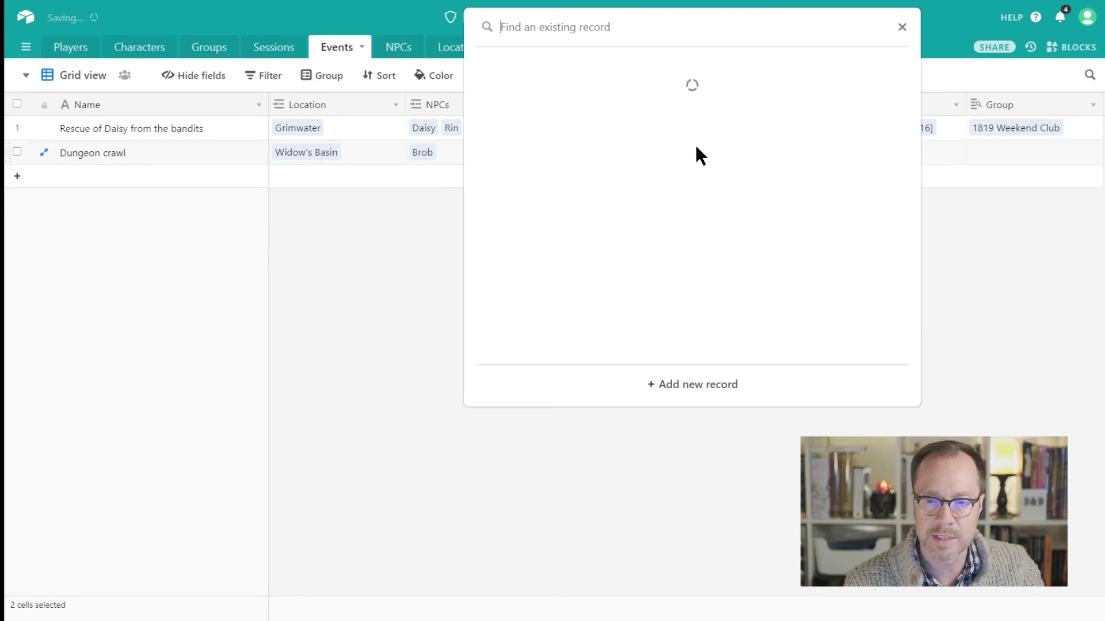
{"action": "left_click", "coordinate": [636, 184]}
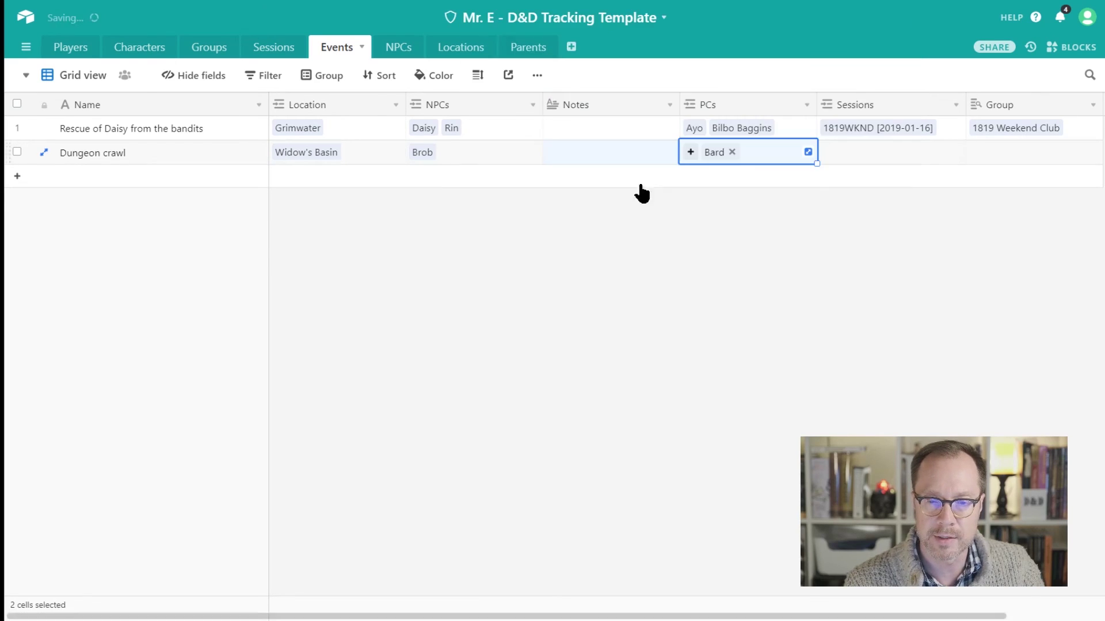
{"action": "left_click", "coordinate": [691, 154]}
{"action": "left_click", "coordinate": [622, 296]}
Link session 1819HOME [2019-01-15] so the Group shows 1819 Home Game
{"action": "left_click", "coordinate": [723, 519]}
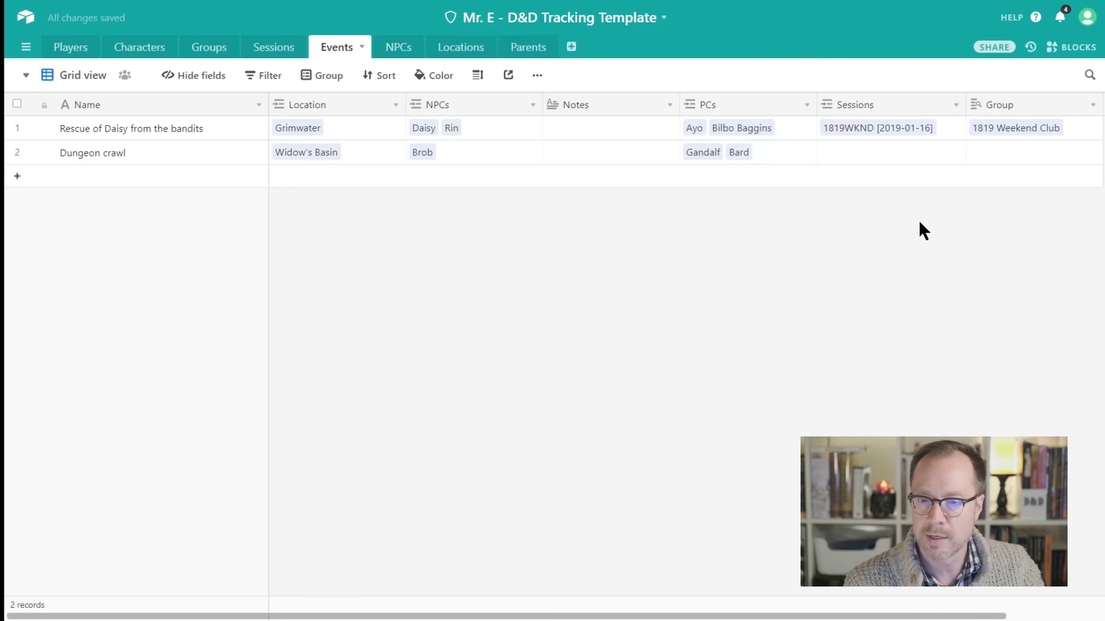
{"action": "left_click", "coordinate": [897, 155]}
{"action": "left_click", "coordinate": [827, 154]}
{"action": "left_click", "coordinate": [709, 234]}
{"action": "left_click", "coordinate": [937, 293]}
{"action": "left_click", "coordinate": [995, 156]}
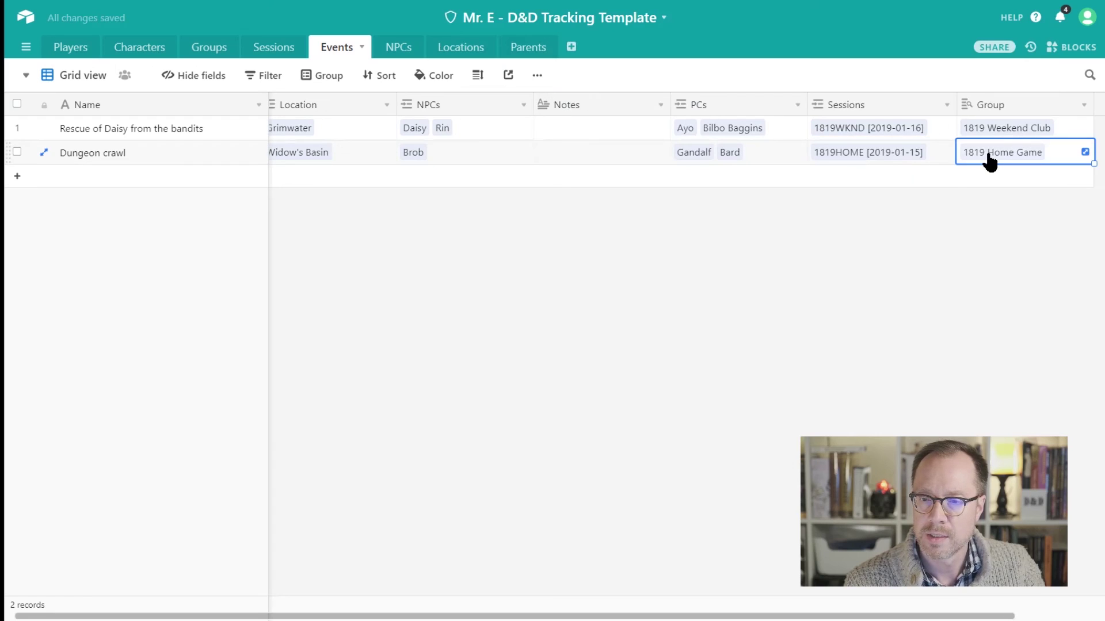
{"action": "left_click", "coordinate": [1008, 284]}
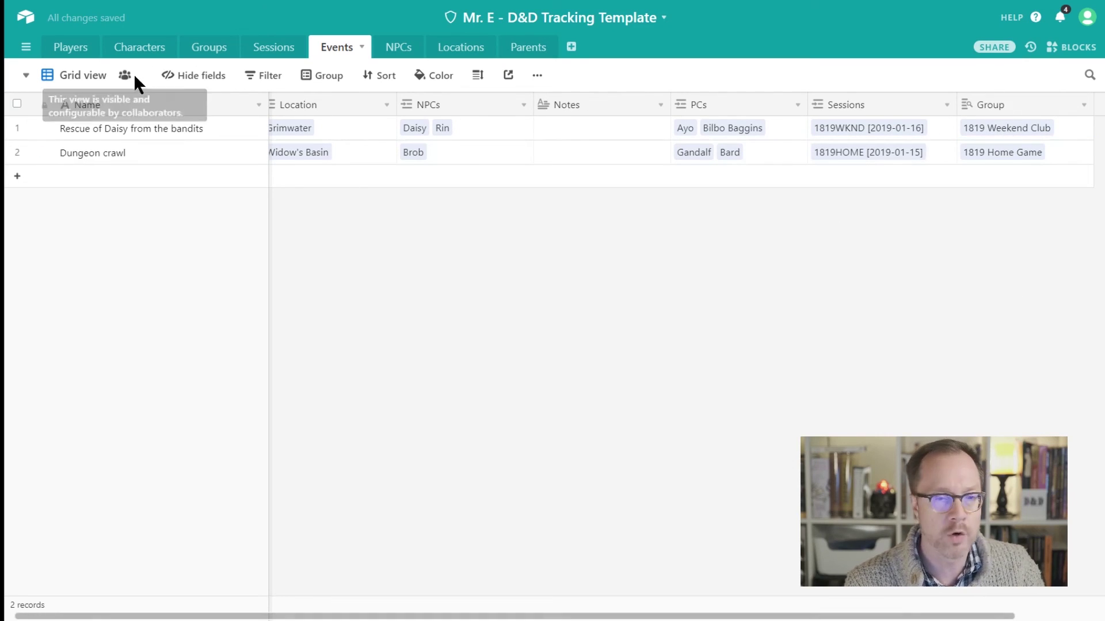
{"action": "left_click", "coordinate": [263, 75]}
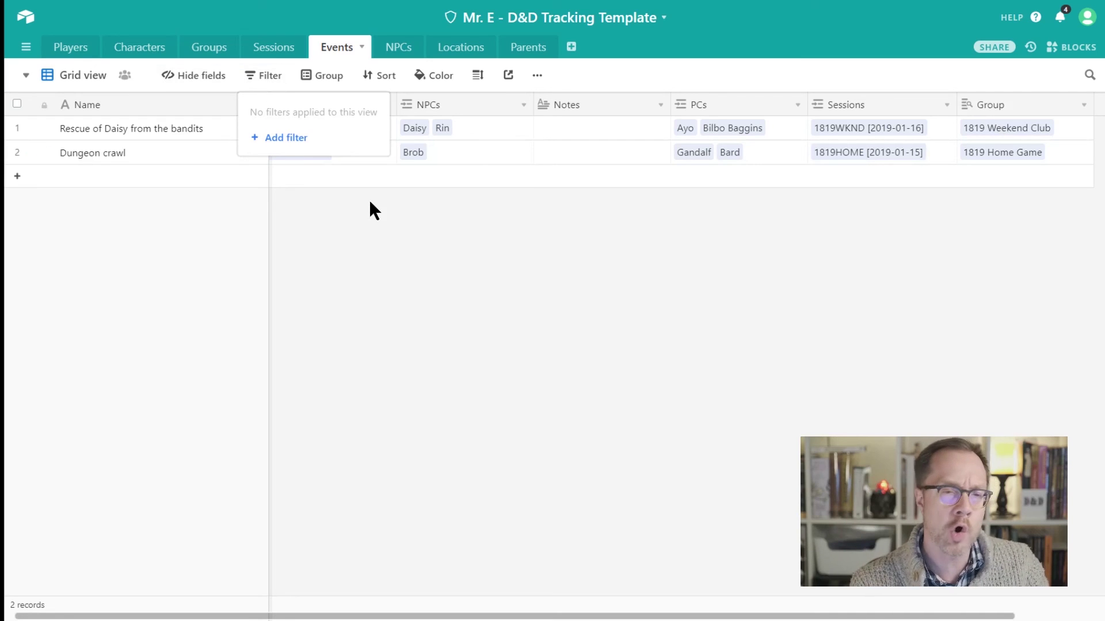
{"action": "left_click", "coordinate": [263, 138]}
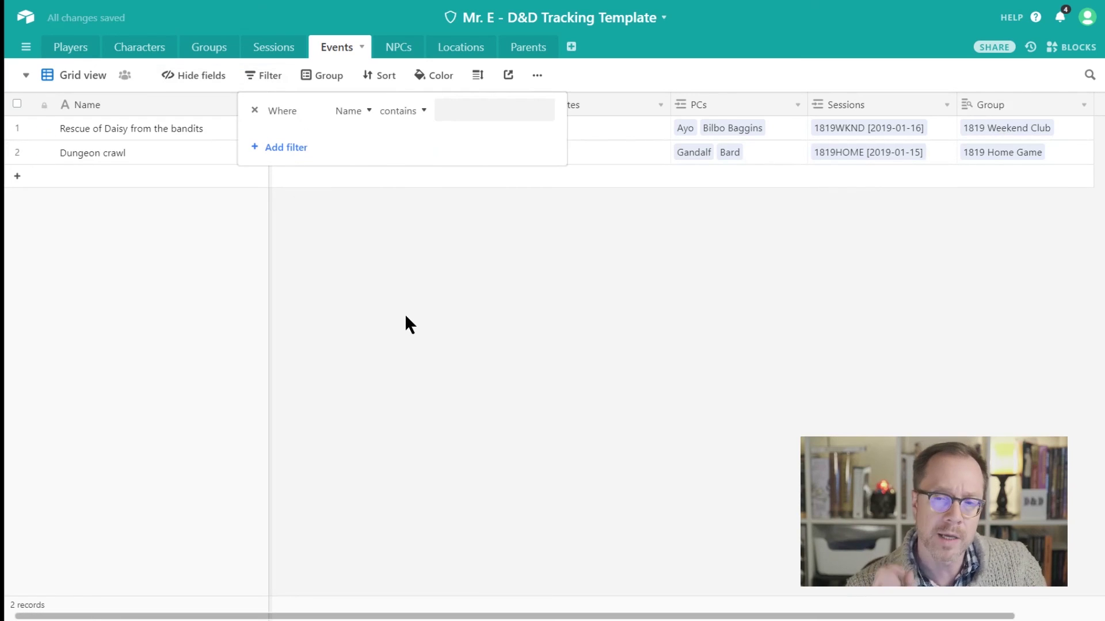
{"action": "left_click", "coordinate": [361, 112]}
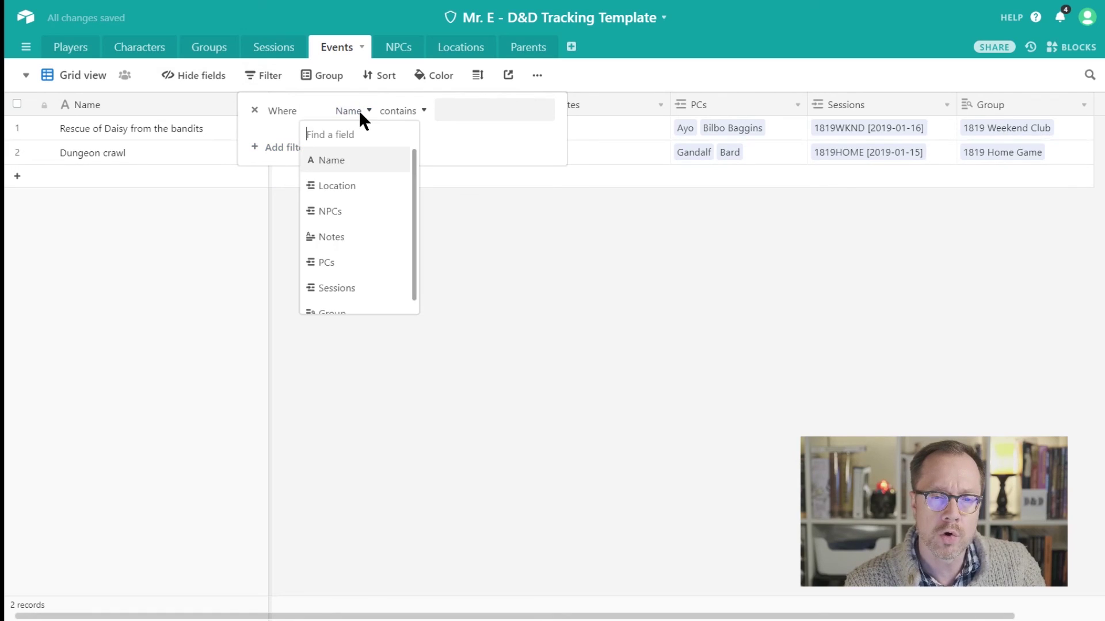
{"action": "left_click", "coordinate": [344, 306]}
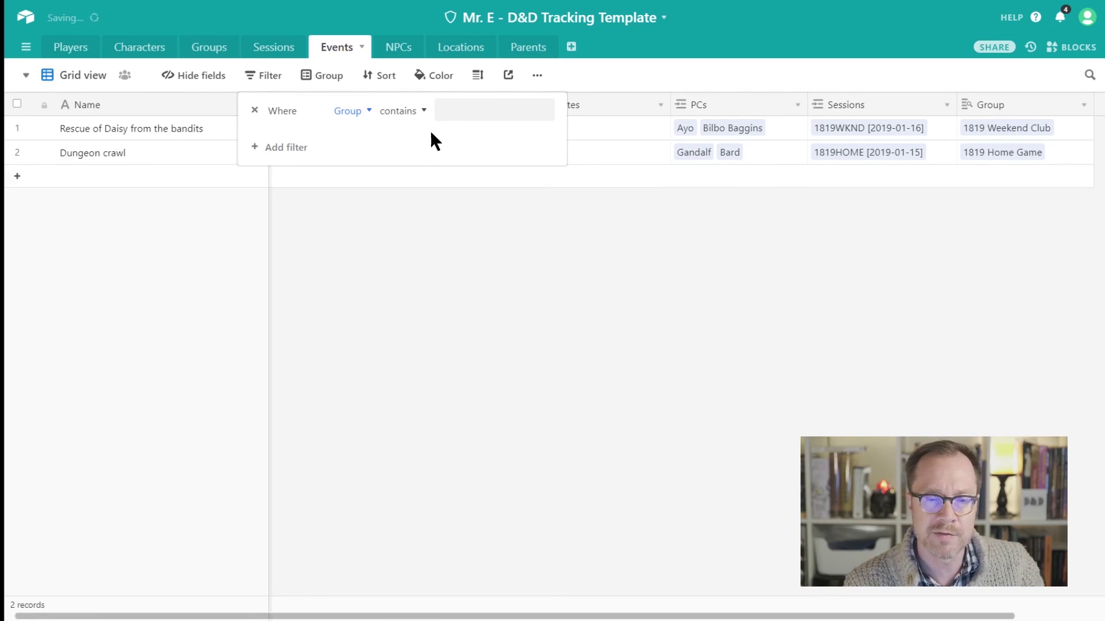
{"action": "left_click", "coordinate": [416, 113]}
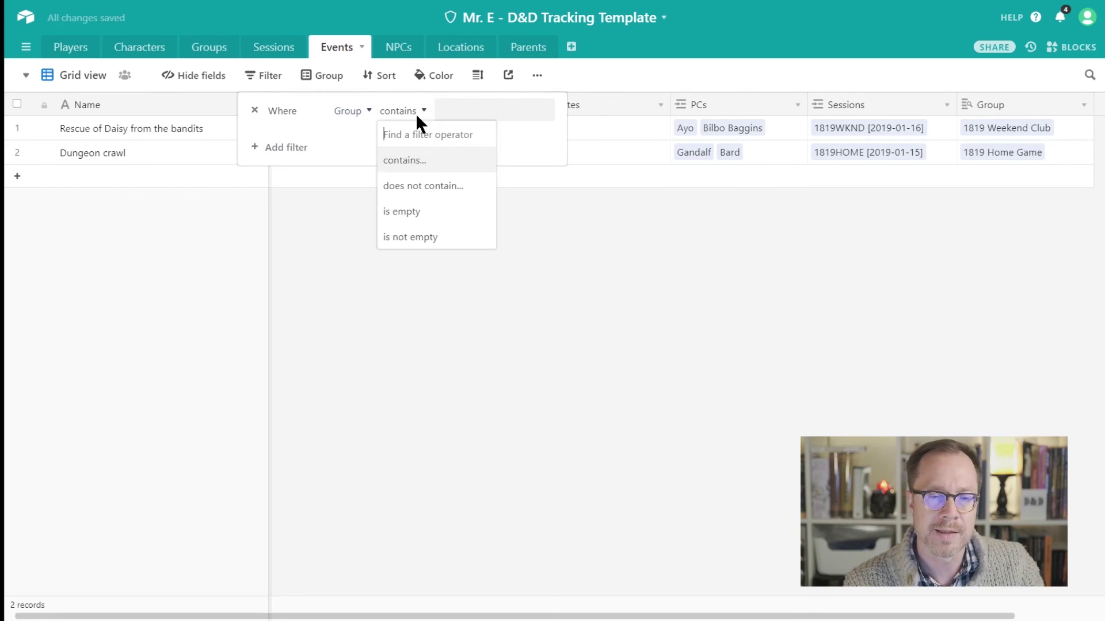
{"action": "left_click", "coordinate": [457, 111]}
{"action": "type", "text": "1819 "}
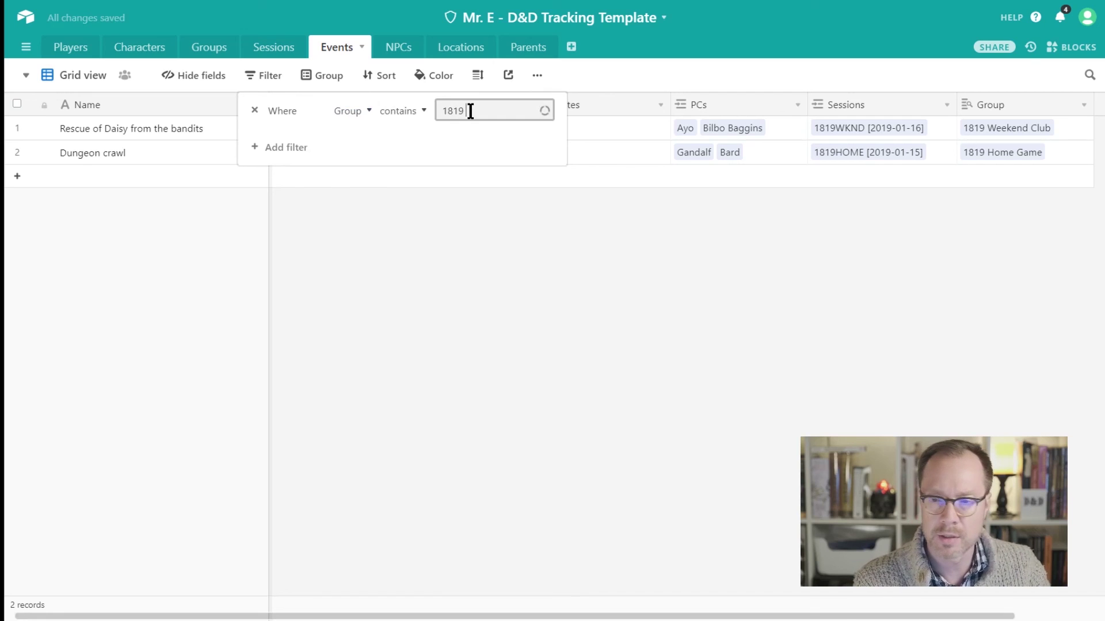
{"action": "type", "text": "Home Game"}
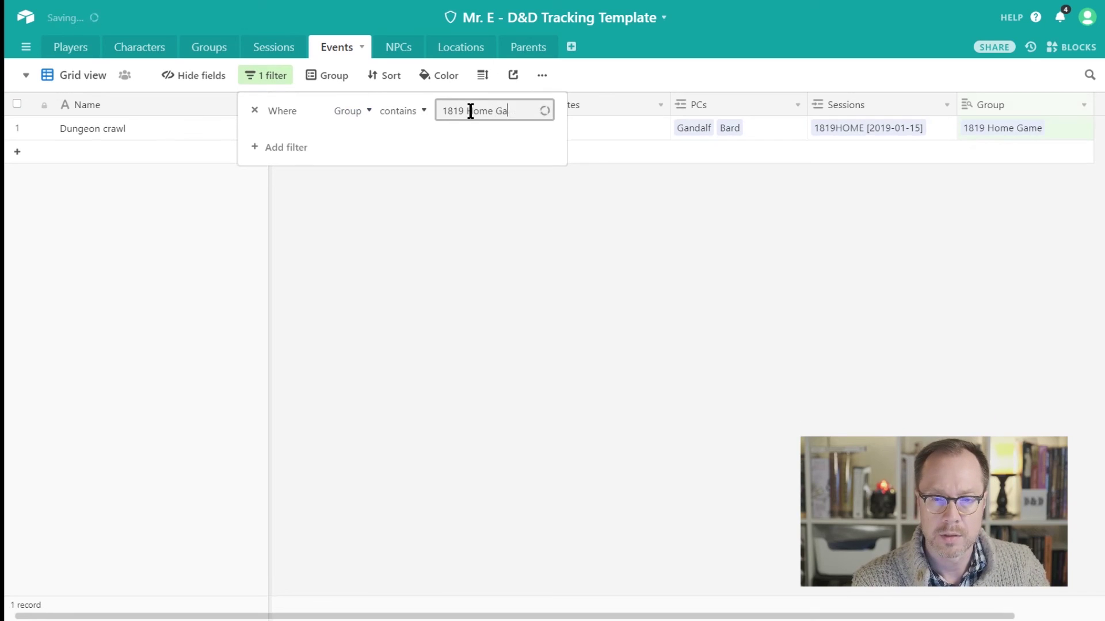
{"action": "left_click", "coordinate": [476, 287]}
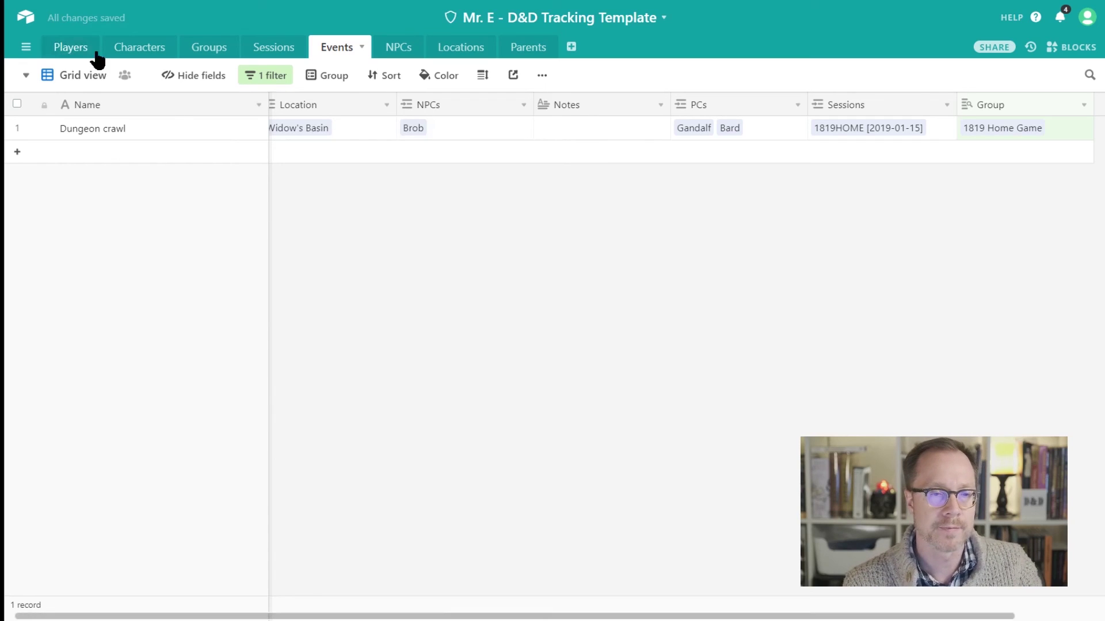
{"action": "left_click", "coordinate": [278, 82]}
{"action": "left_click", "coordinate": [254, 111]}
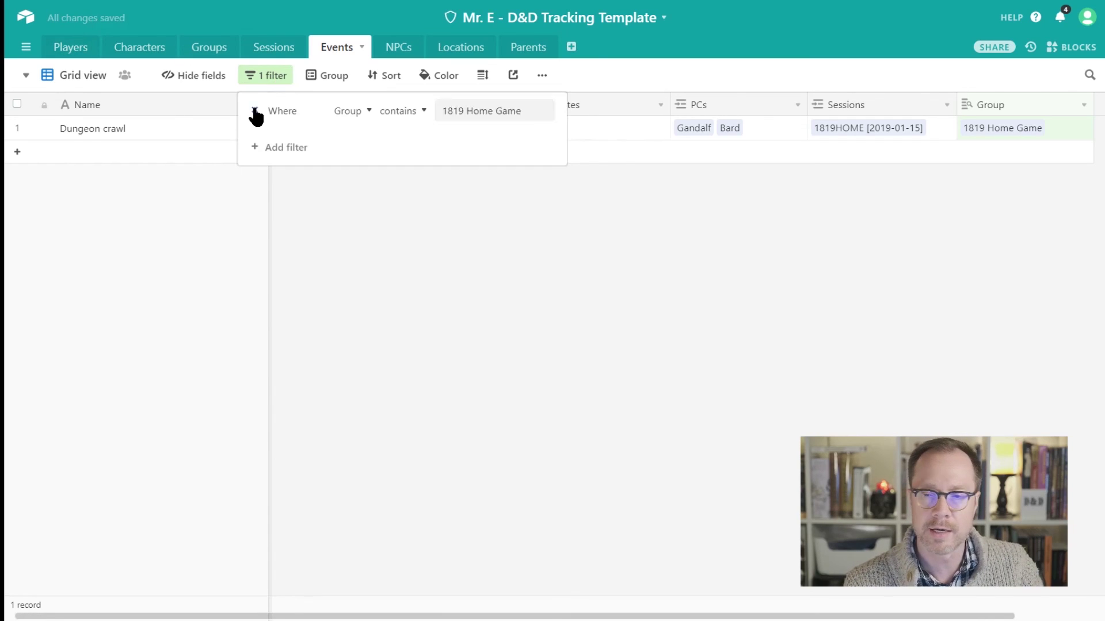
{"action": "left_click", "coordinate": [441, 403]}
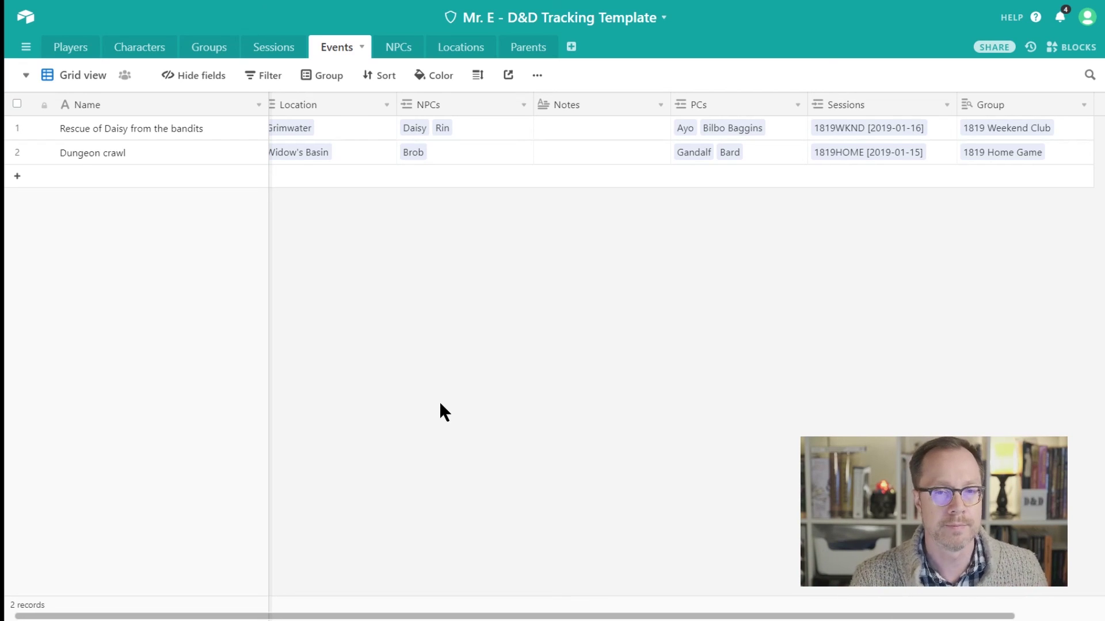
Check Brob's NPC row and the Characters table, then view Locations with Widow's Basin
{"action": "left_click", "coordinate": [402, 51]}
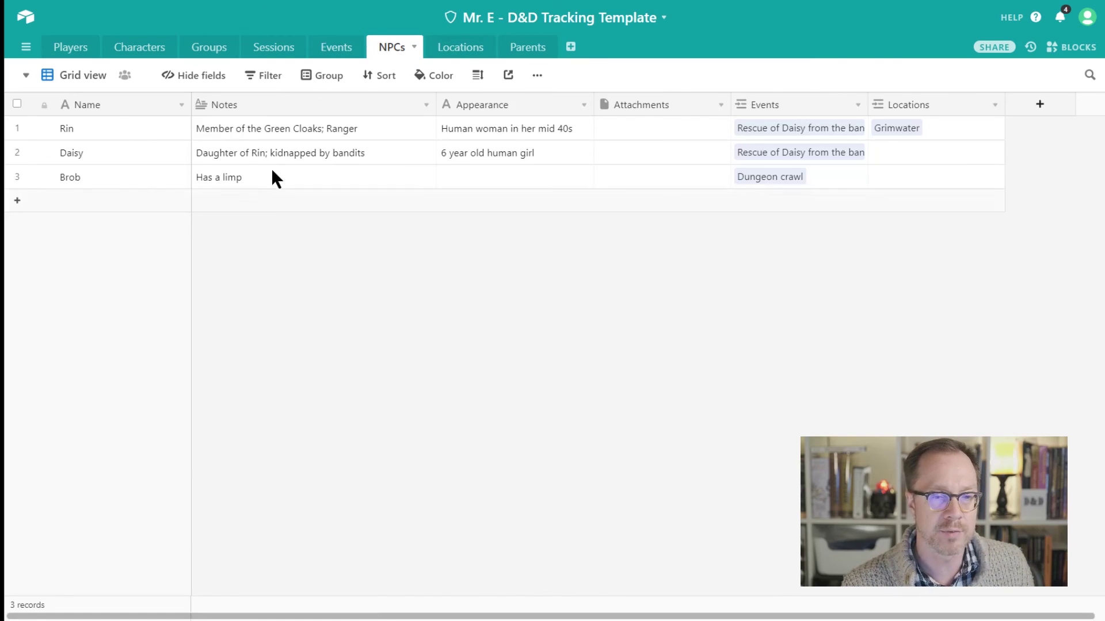
{"action": "left_click", "coordinate": [109, 183]}
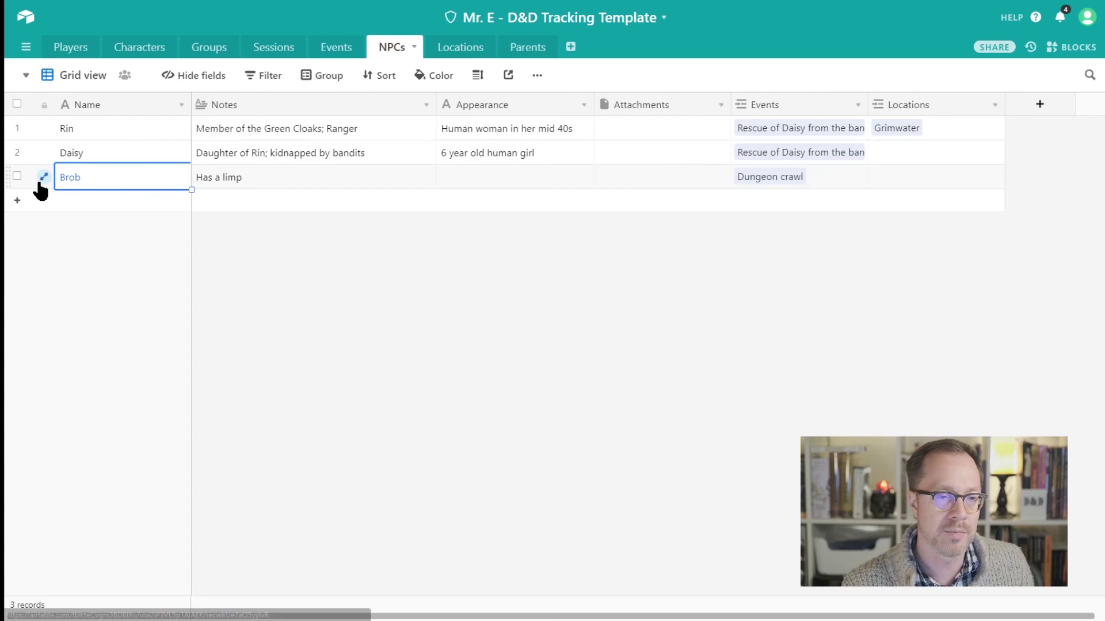
{"action": "left_click", "coordinate": [558, 177]}
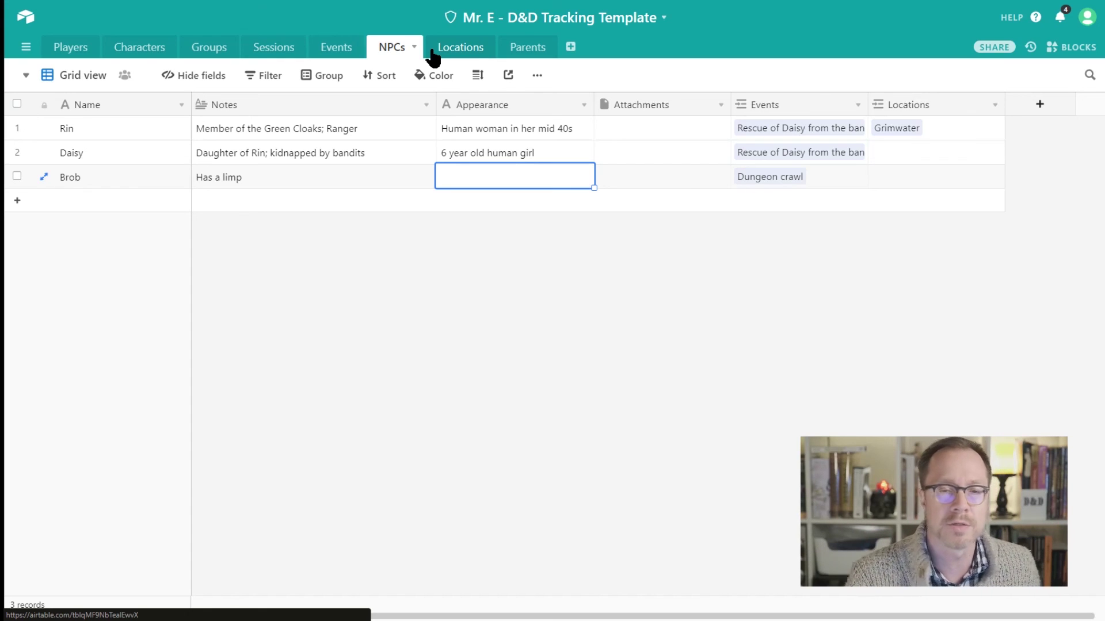
{"action": "left_click", "coordinate": [138, 51]}
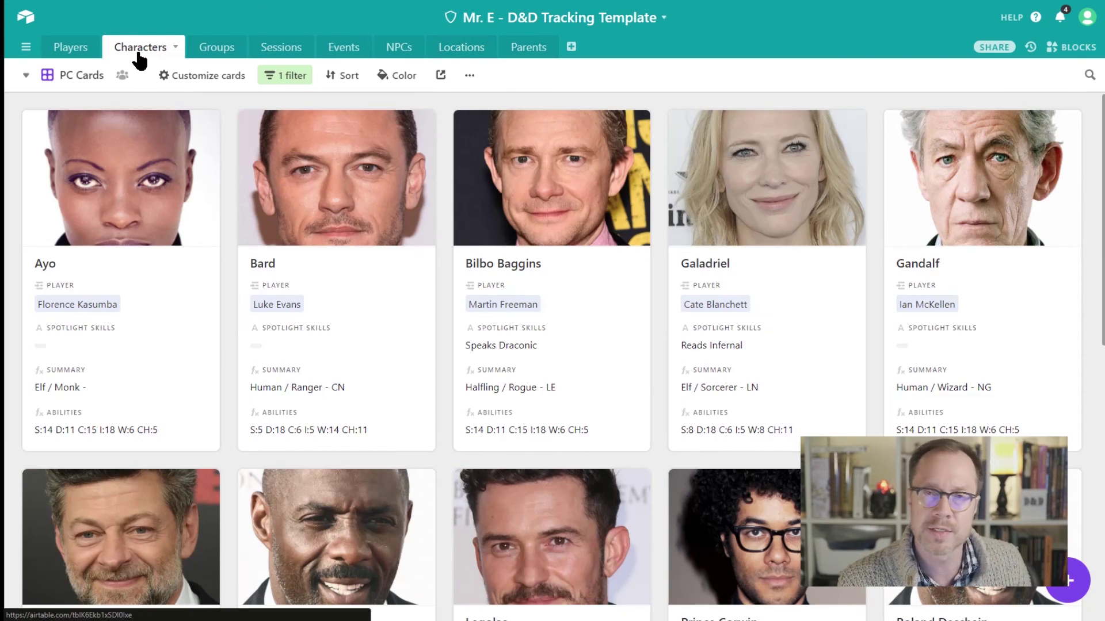
{"action": "left_click", "coordinate": [480, 47]}
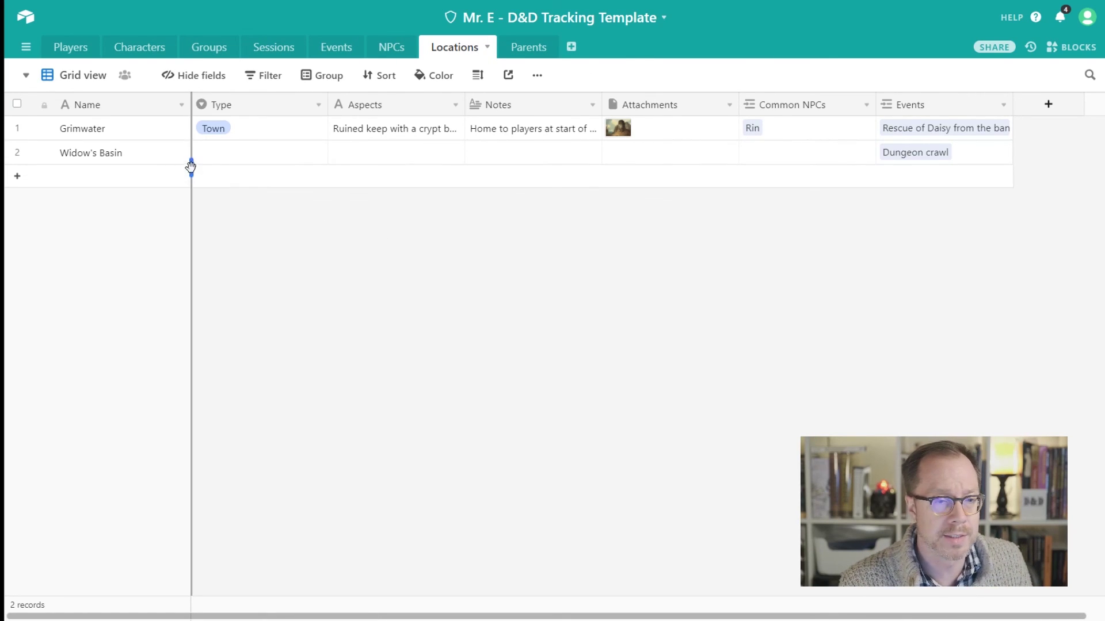
{"action": "left_click", "coordinate": [125, 155]}
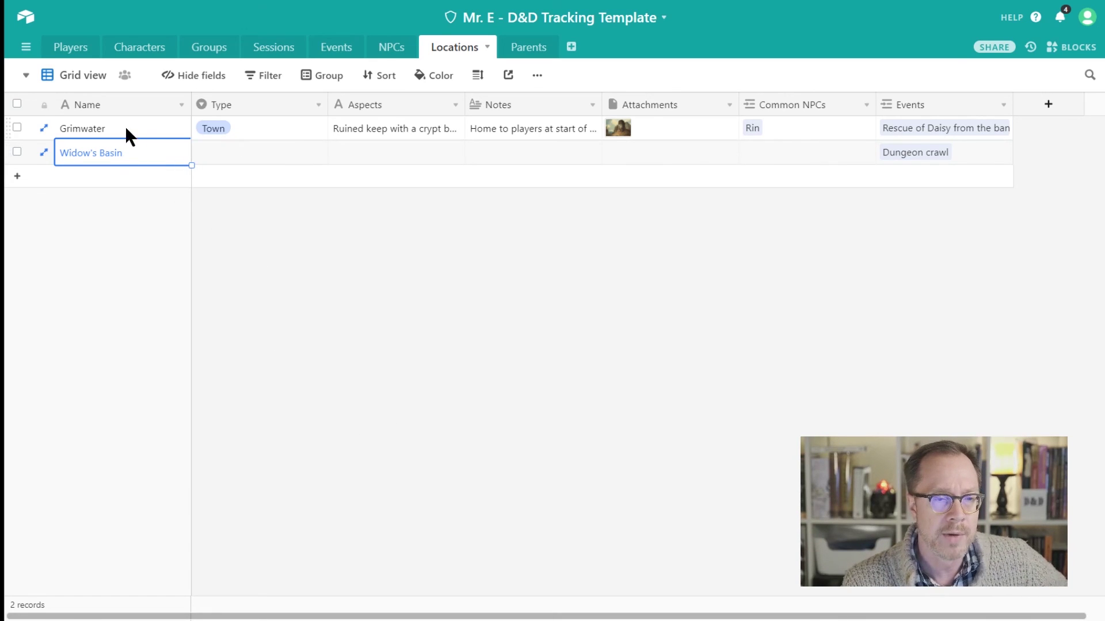
{"action": "left_click", "coordinate": [127, 130]}
{"action": "left_click", "coordinate": [44, 127]}
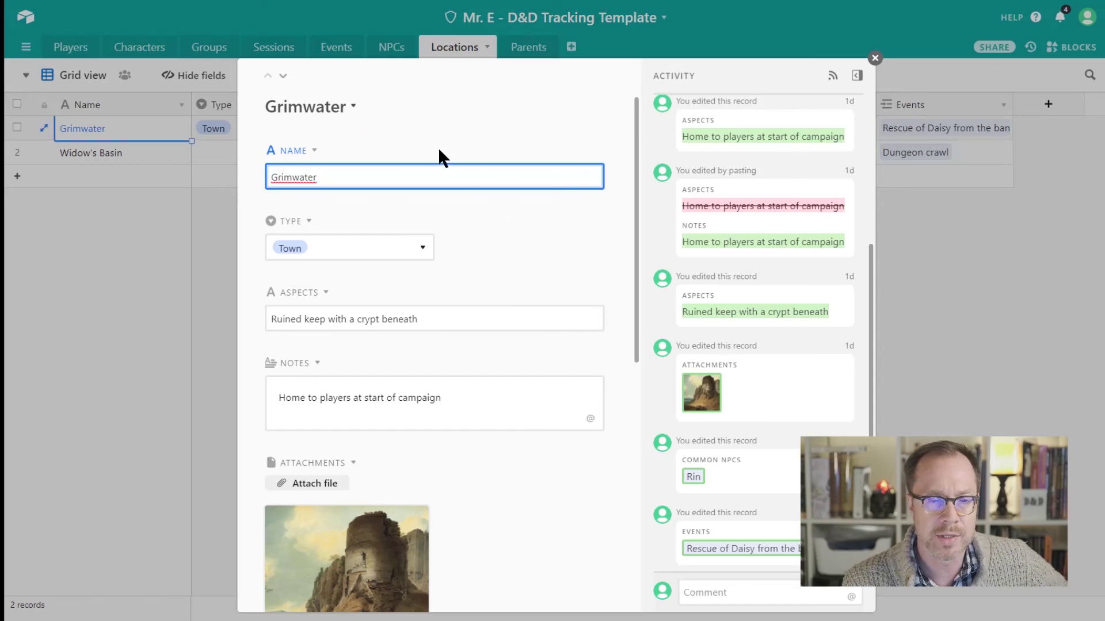
{"action": "scroll", "coordinate": [481, 338], "scroll_direction": "down", "scroll_amount": 6}
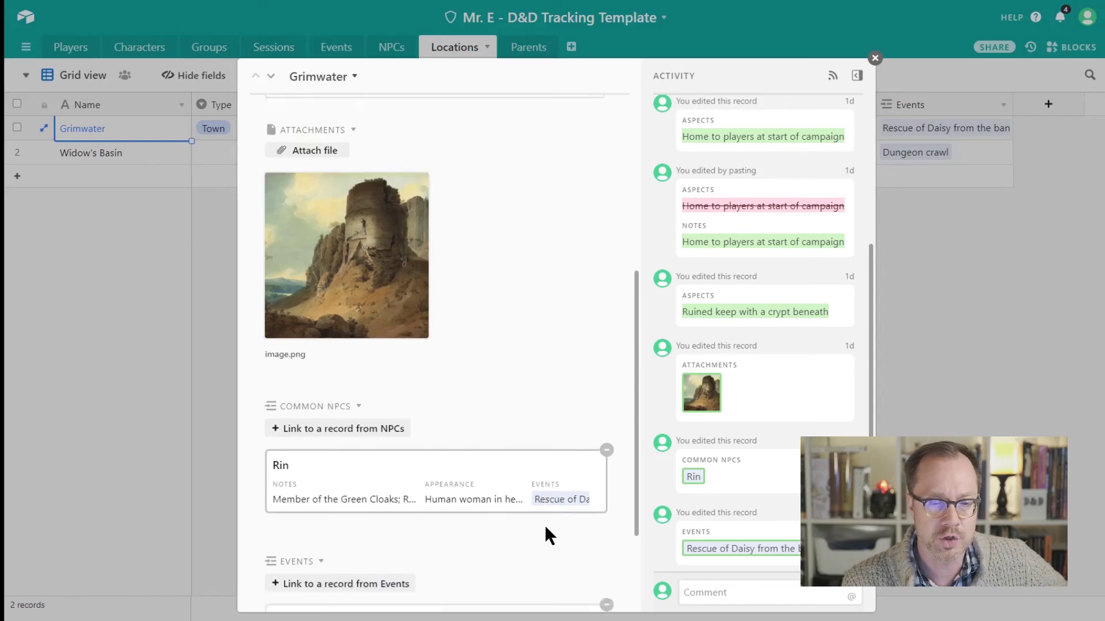
{"action": "scroll", "coordinate": [544, 525], "scroll_direction": "down", "scroll_amount": 3}
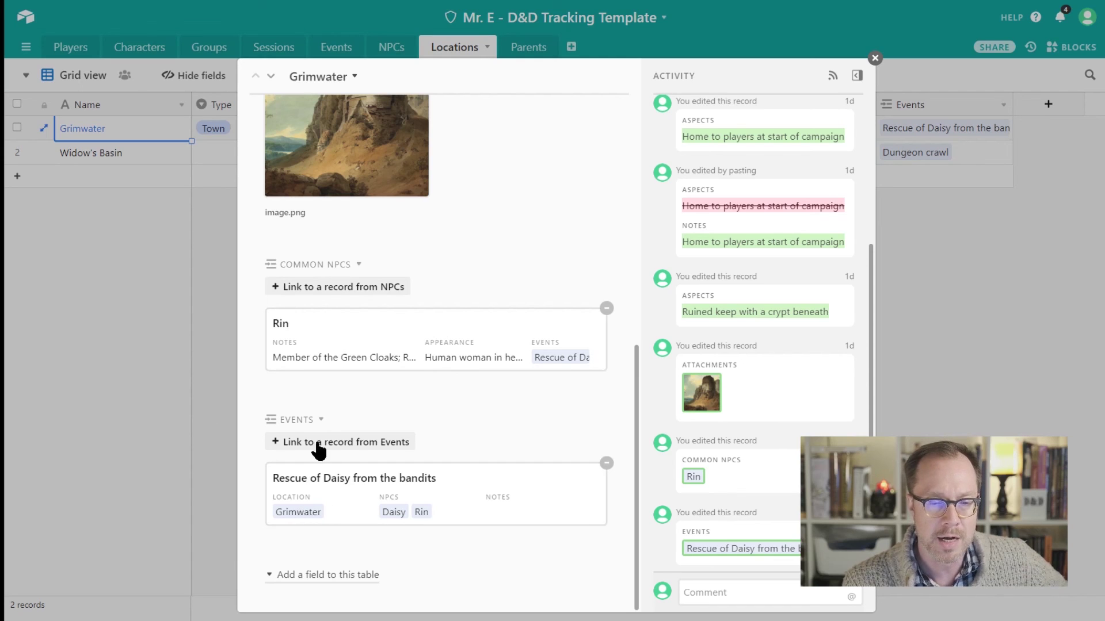
{"action": "left_click", "coordinate": [214, 380]}
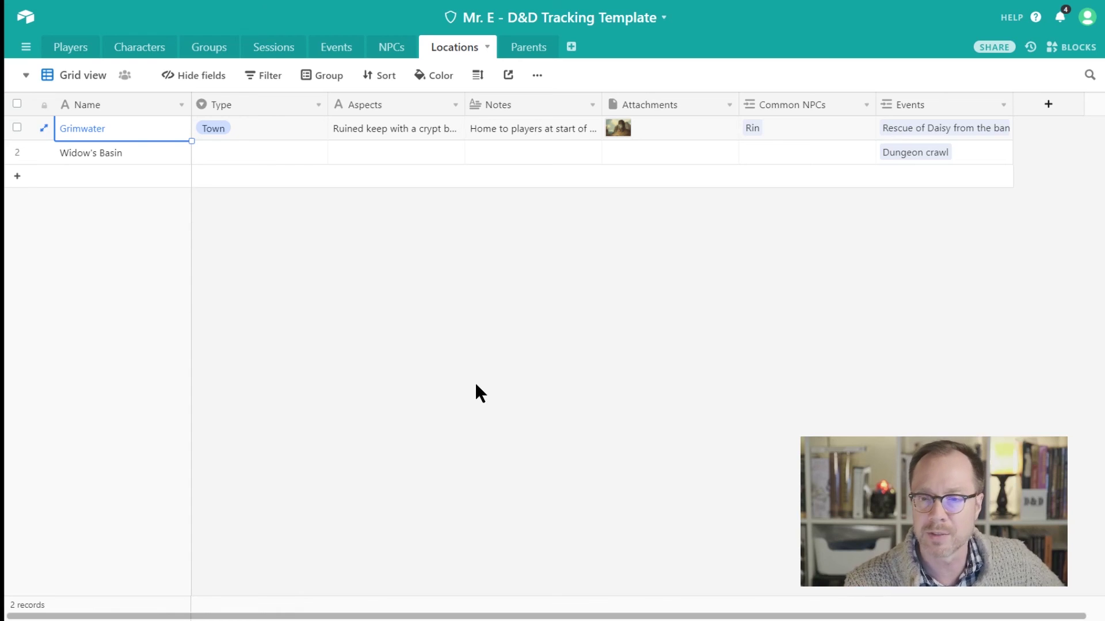
Move through the Parents and Players tables to the Characters table's PC Cards gallery
{"action": "left_click", "coordinate": [520, 49]}
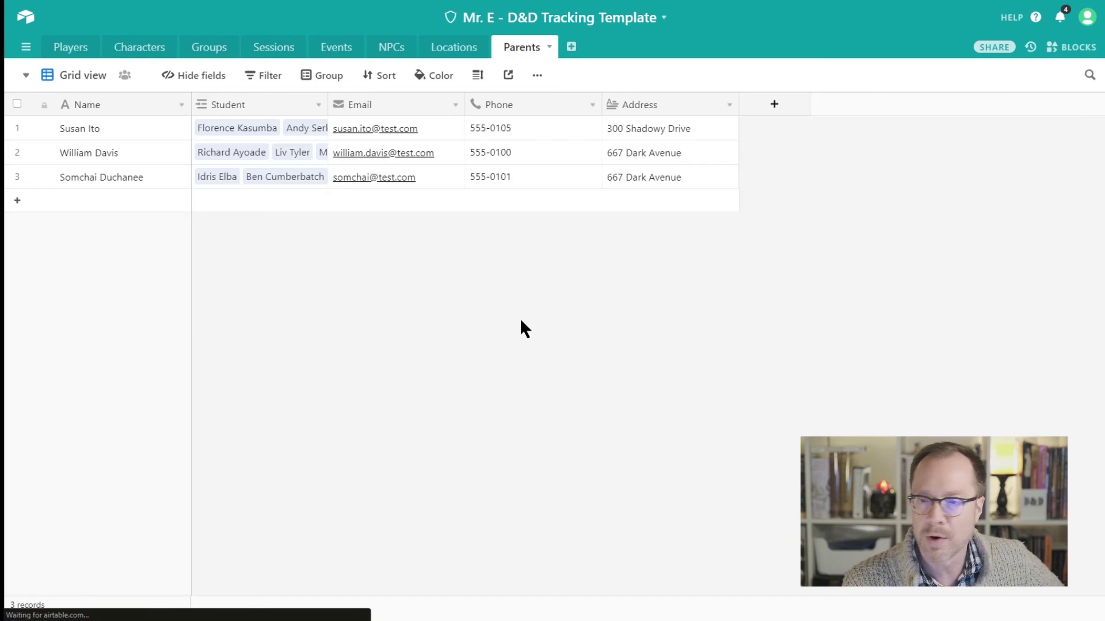
{"action": "left_click", "coordinate": [63, 48]}
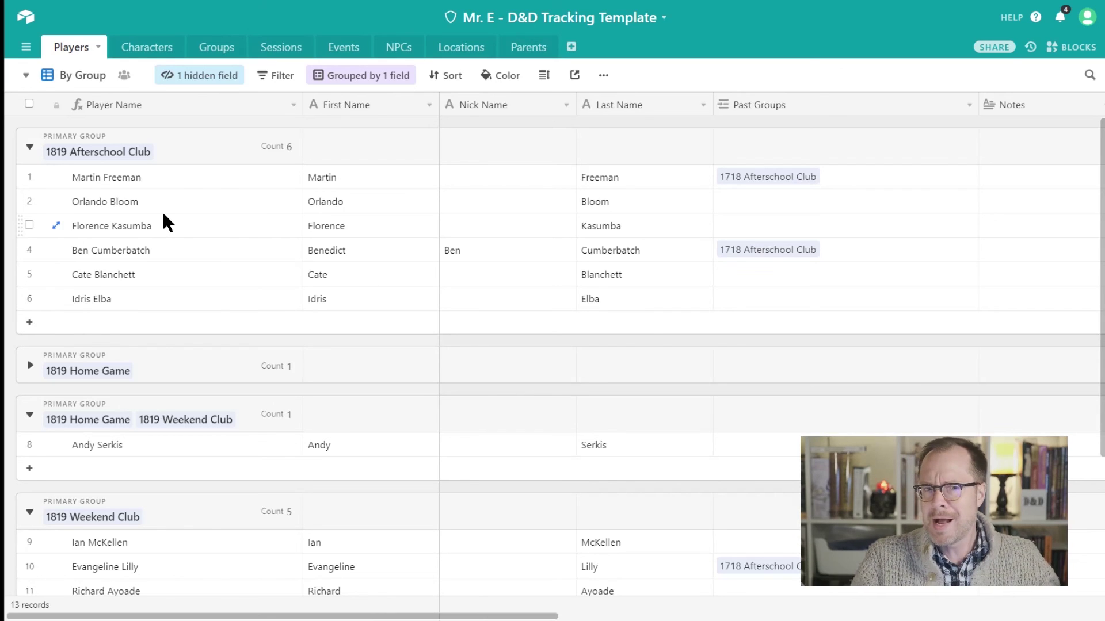
{"action": "left_click", "coordinate": [132, 52]}
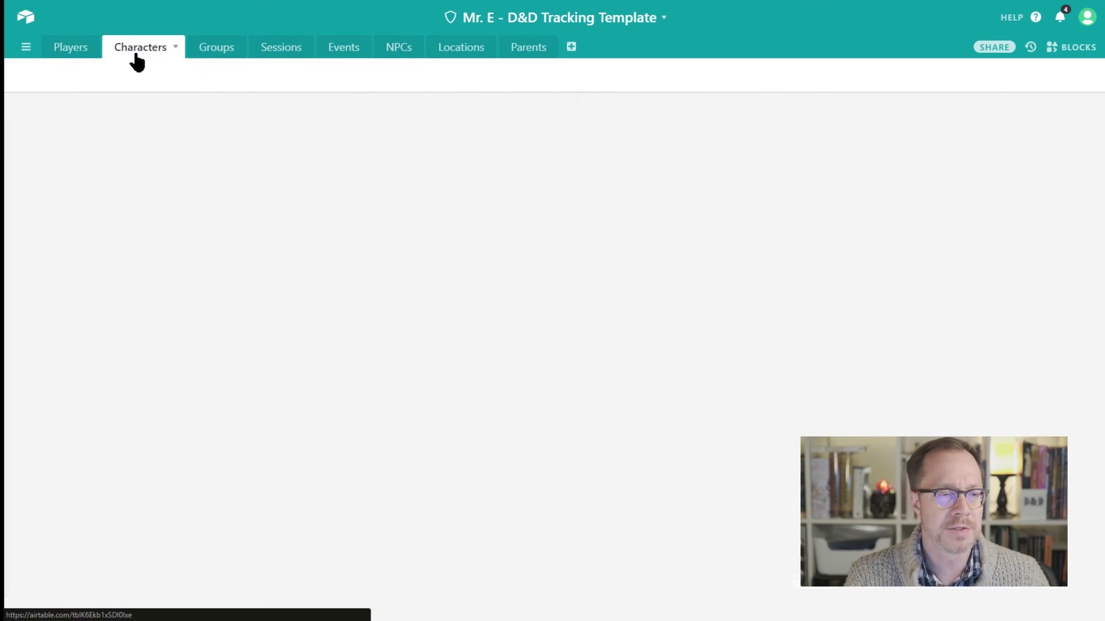